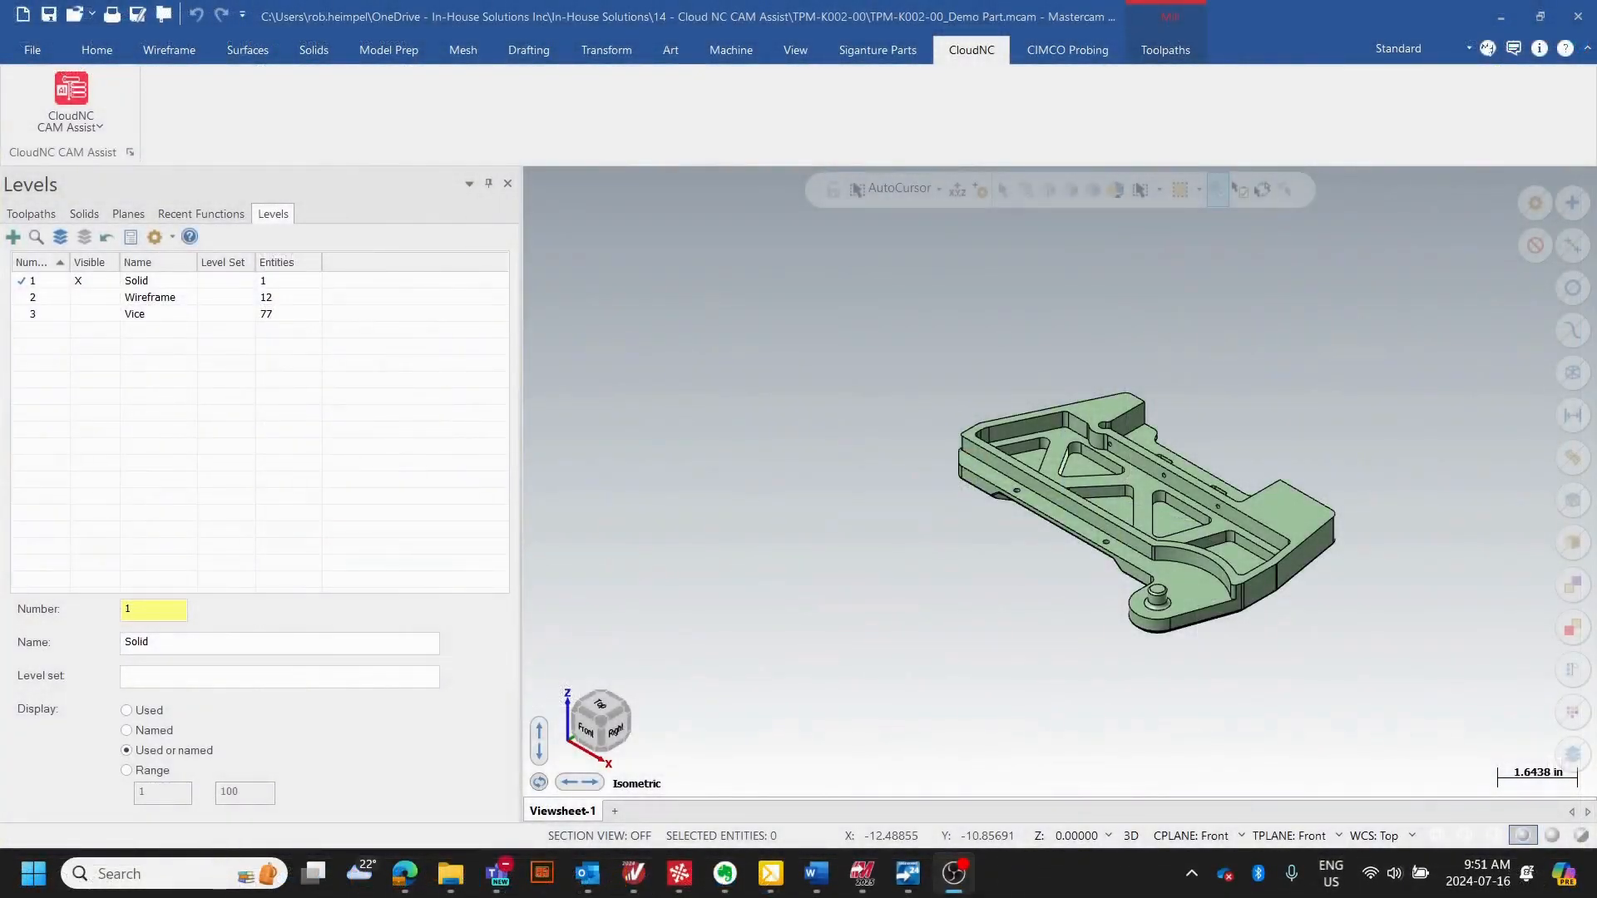
# - Make the Wireframe and Vice levels visible together with the solid part
pyautogui.scroll(-3, 890, 585)
pyautogui.scroll(8, 1078, 565)
pyautogui.moveTo(1160, 549); pyautogui.dragTo(1113, 512, button='middle')
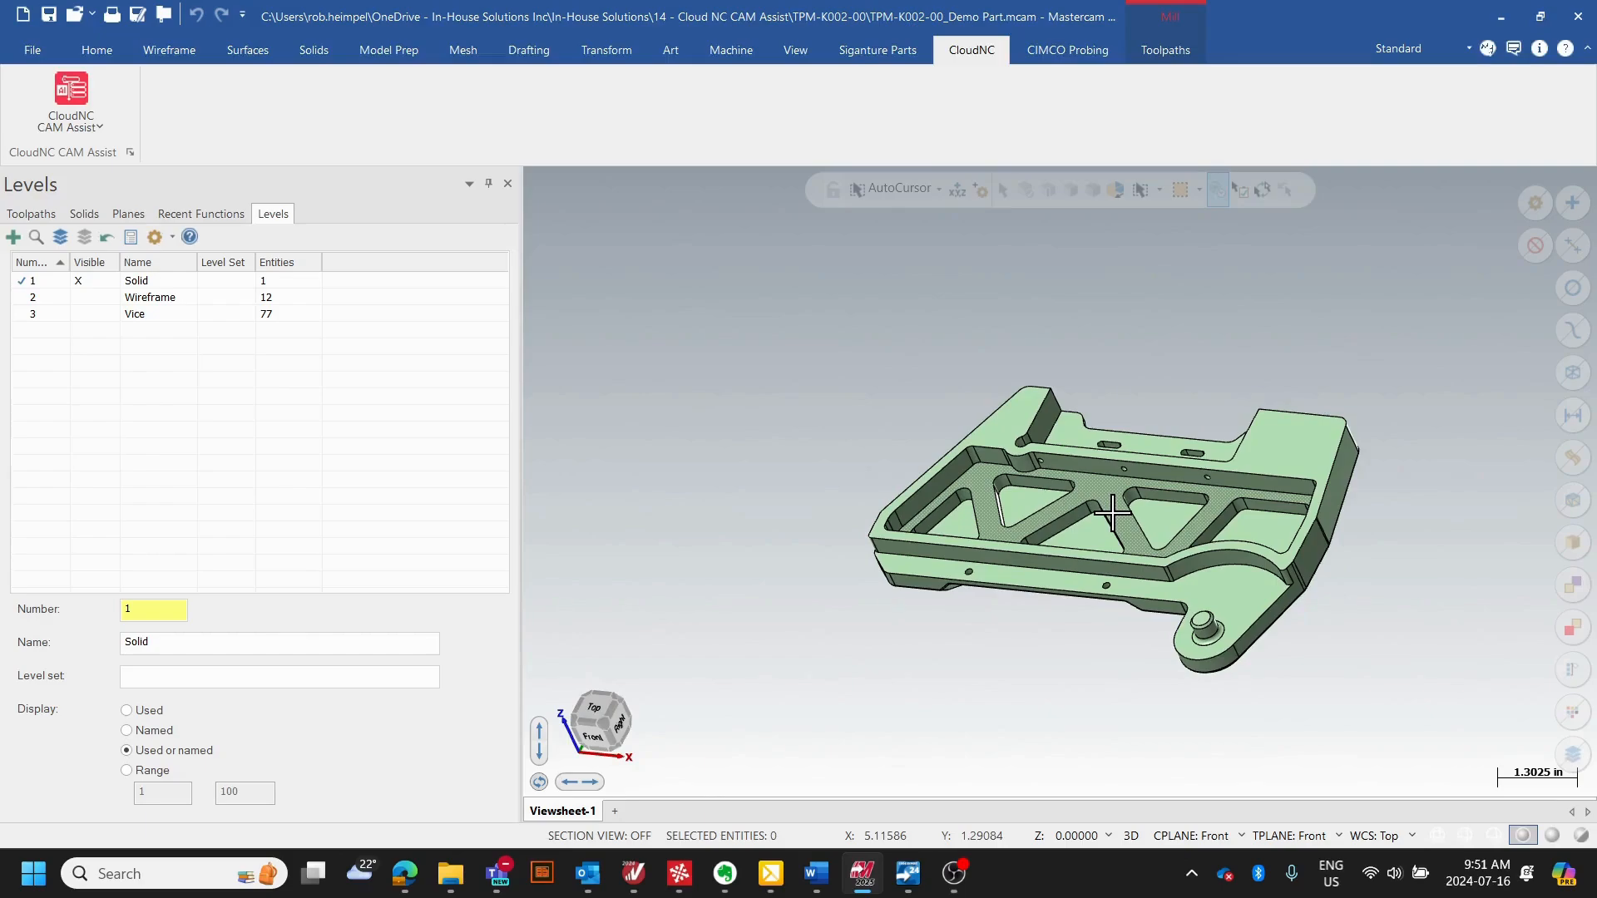
pyautogui.moveTo(896, 565); pyautogui.dragTo(1044, 484, button='middle')
pyautogui.scroll(5, 1076, 545)
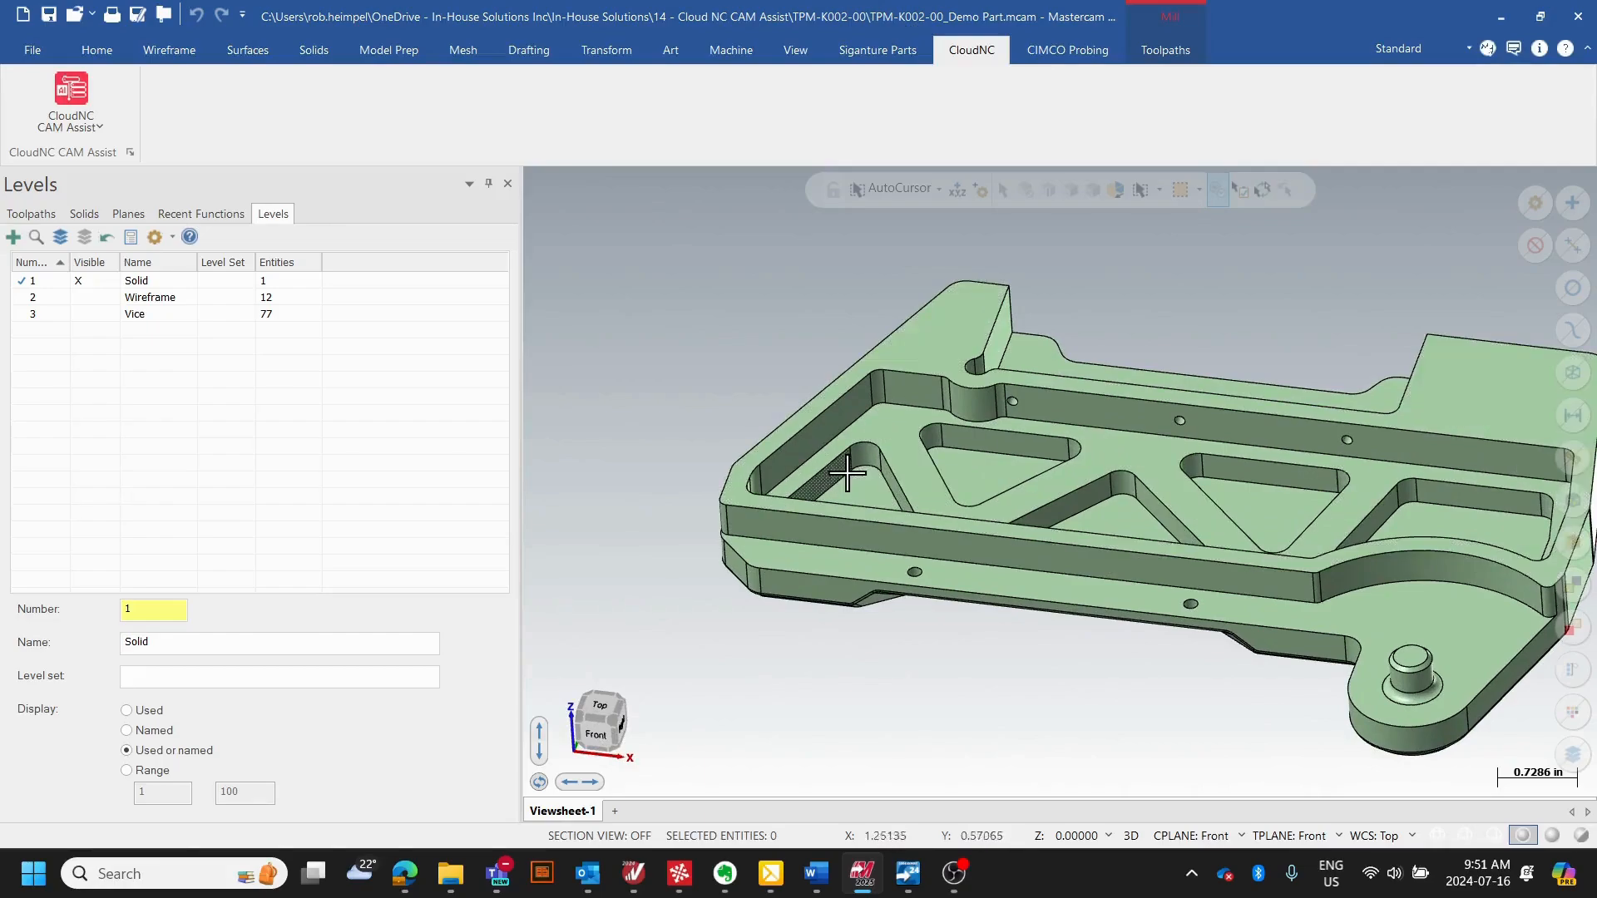
pyautogui.scroll(-2, 834, 479)
pyautogui.click(79, 297)
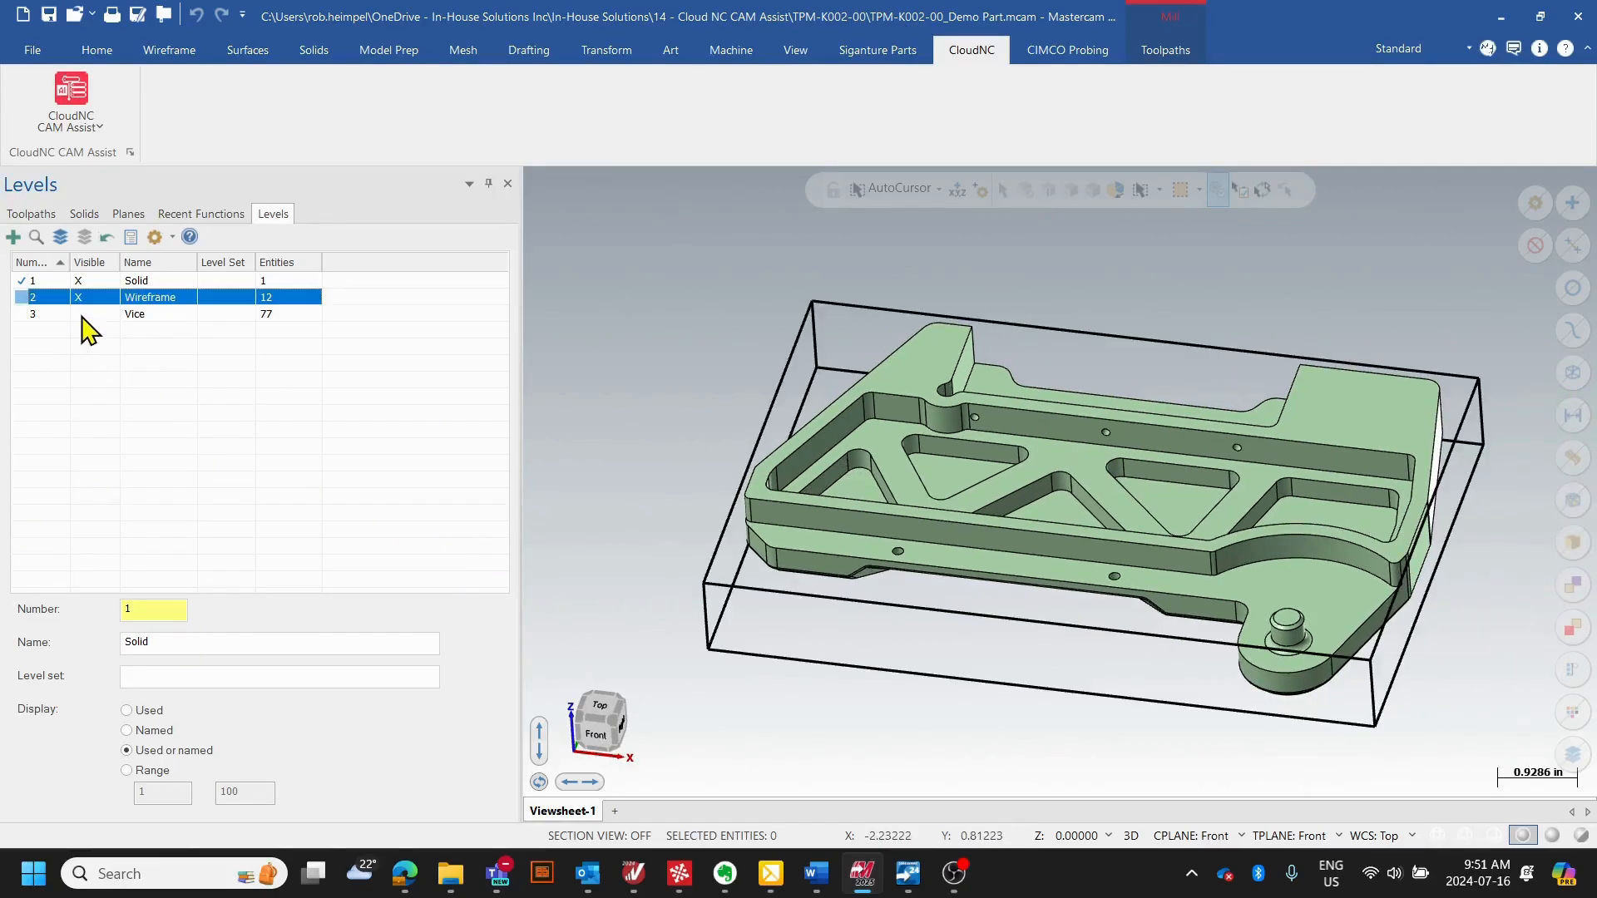
pyautogui.click(79, 314)
pyautogui.moveTo(931, 466); pyautogui.dragTo(688, 377, button='middle')
# - Open the machine group's stock setup and review the rectangular stock block positioned on the vise
pyautogui.click(17, 216)
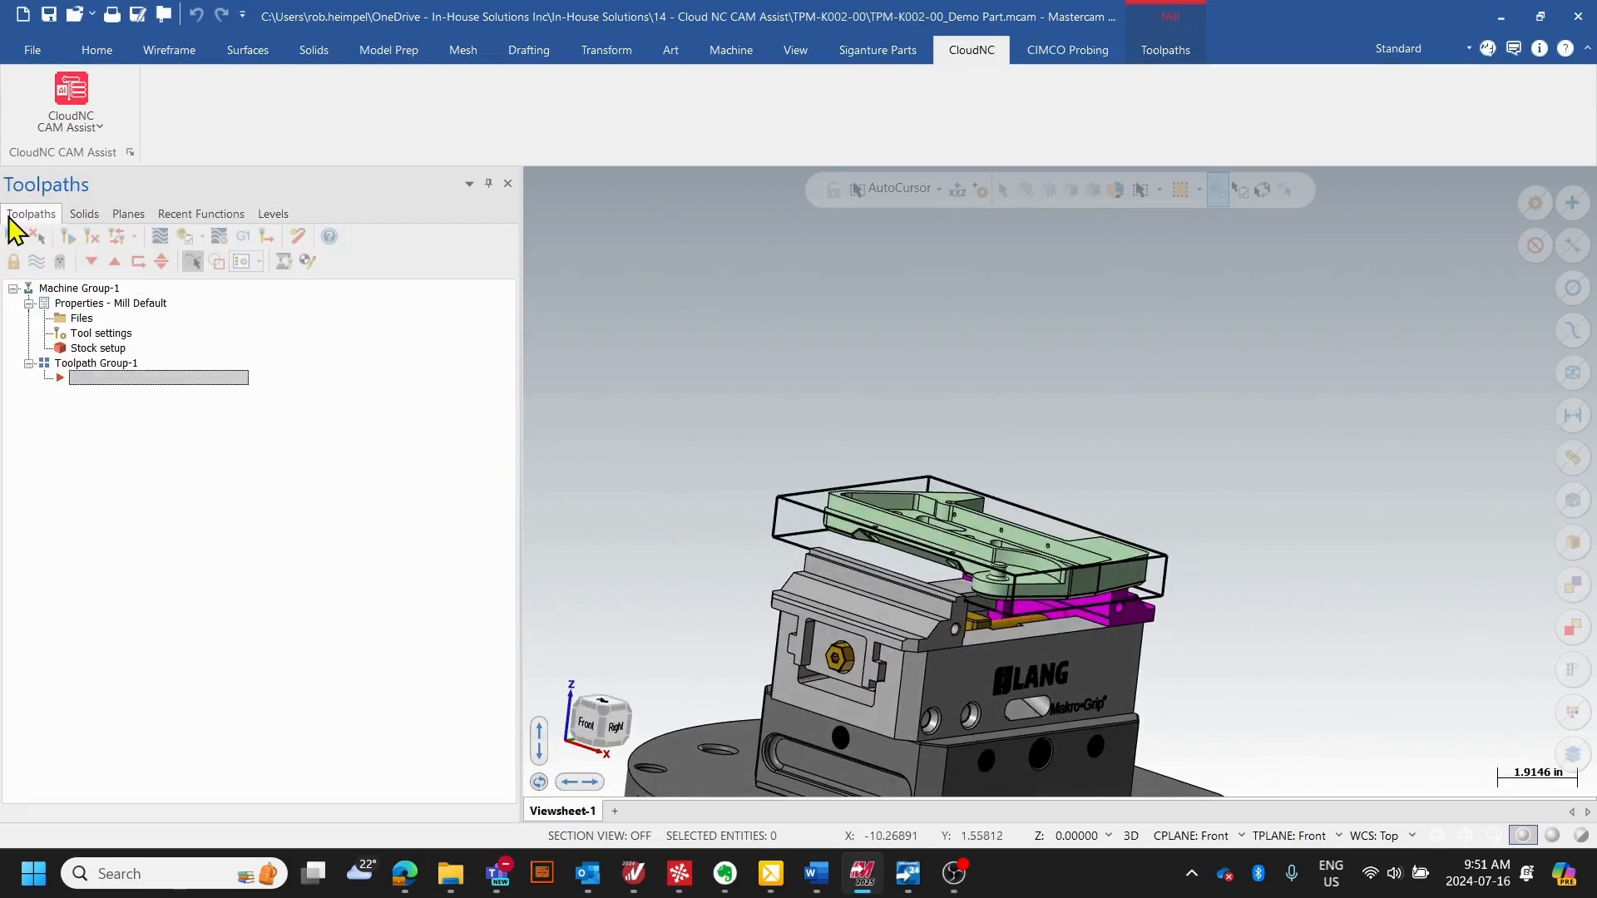
pyautogui.click(112, 347)
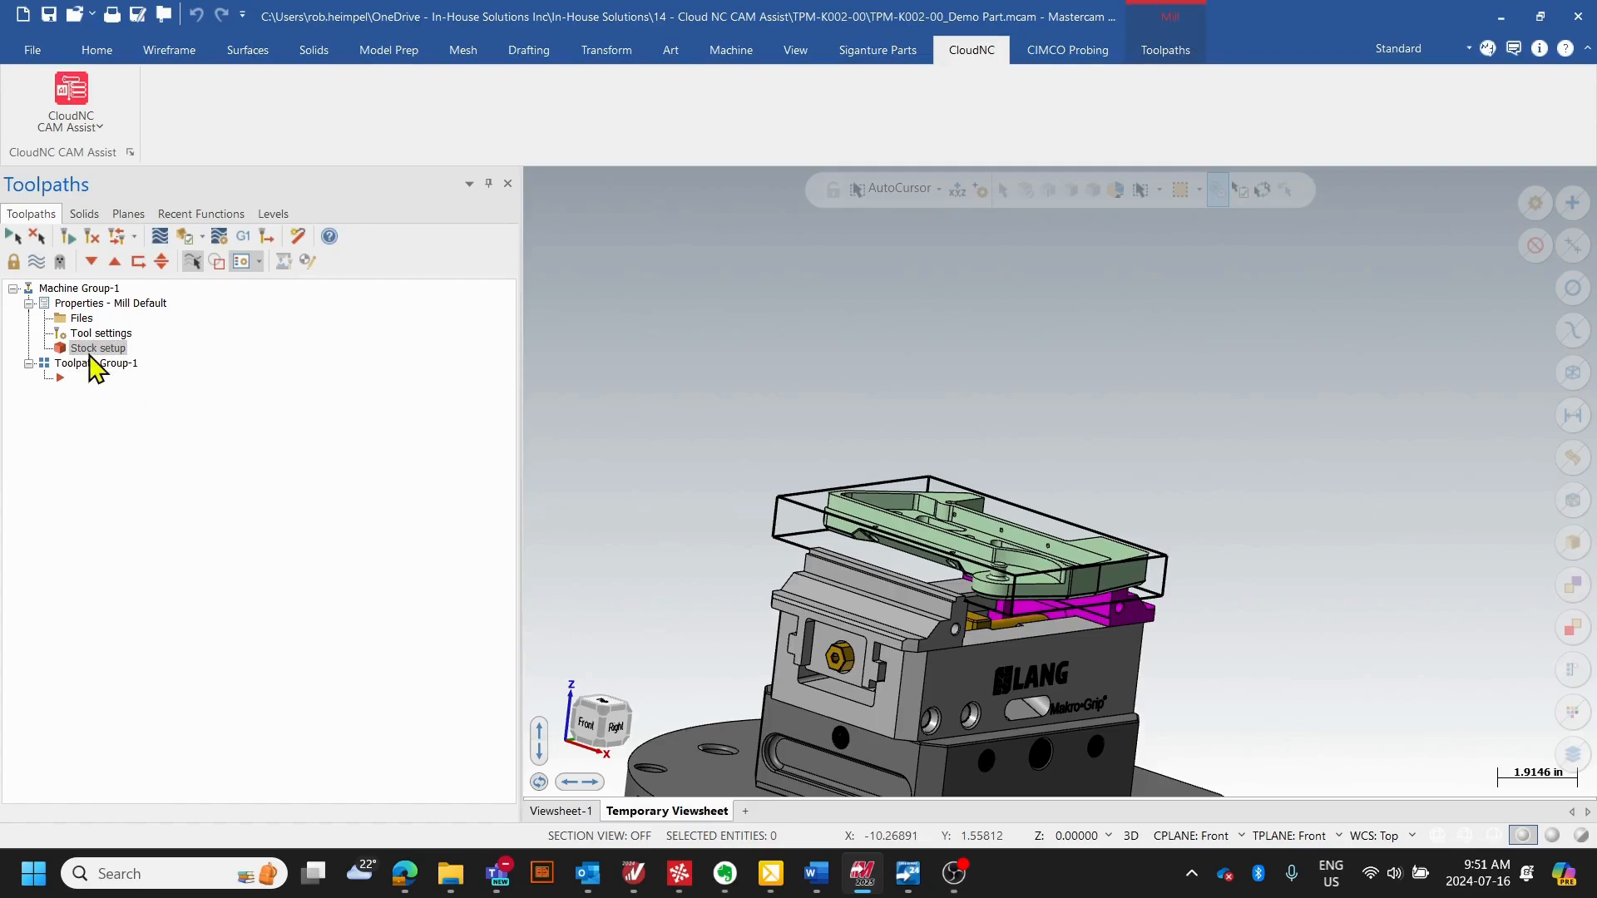
pyautogui.scroll(-3, 1126, 278)
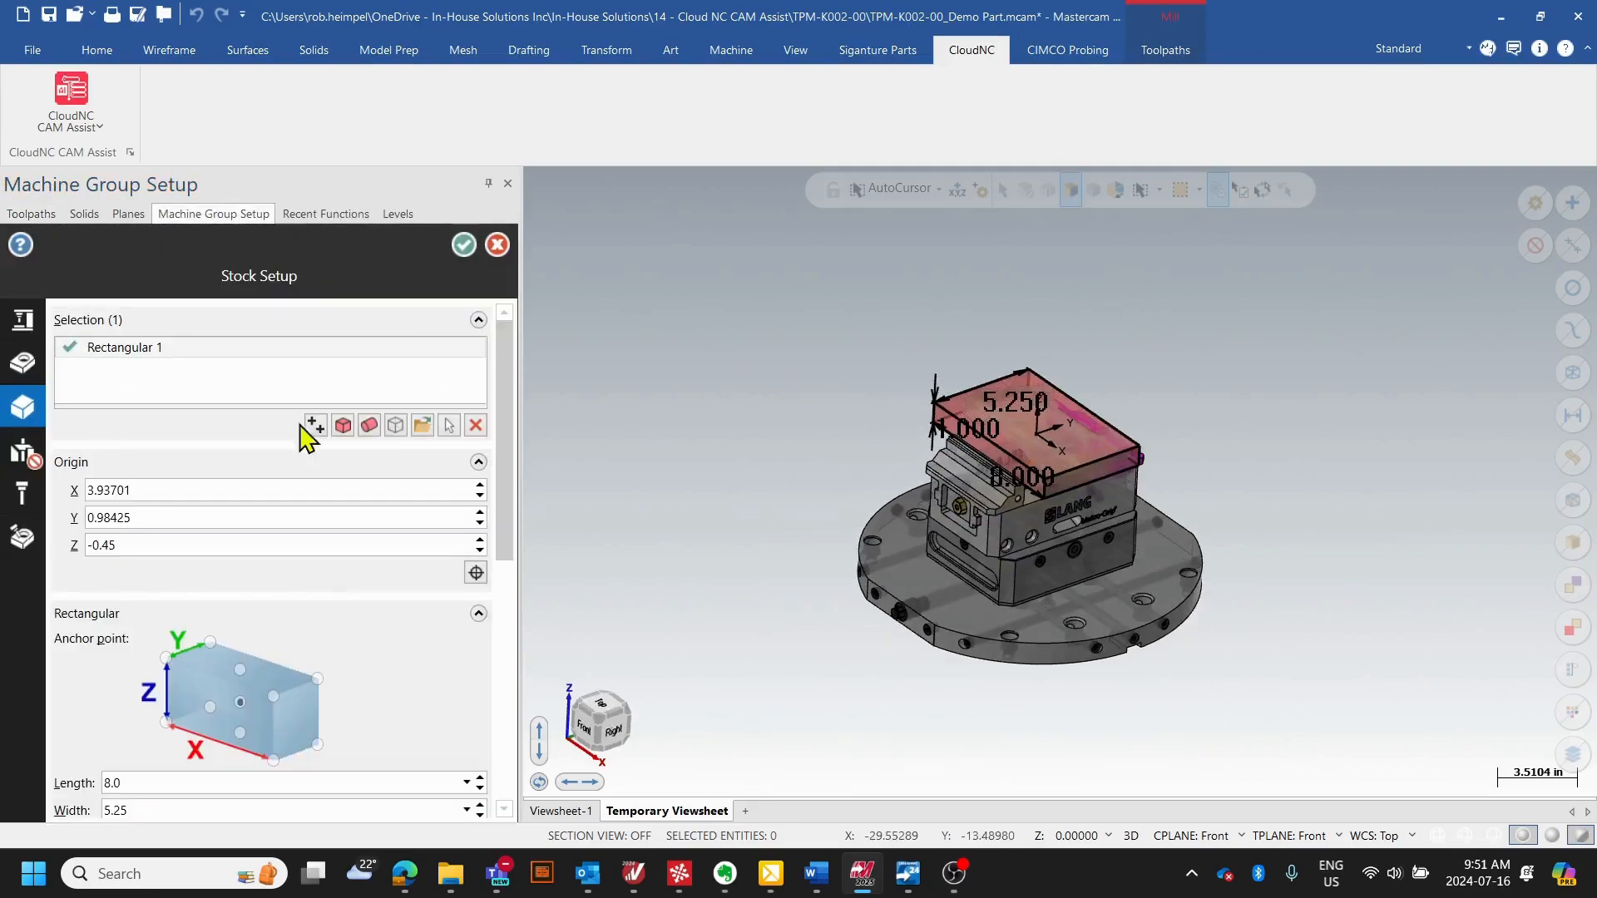
pyautogui.scroll(3, 1042, 449)
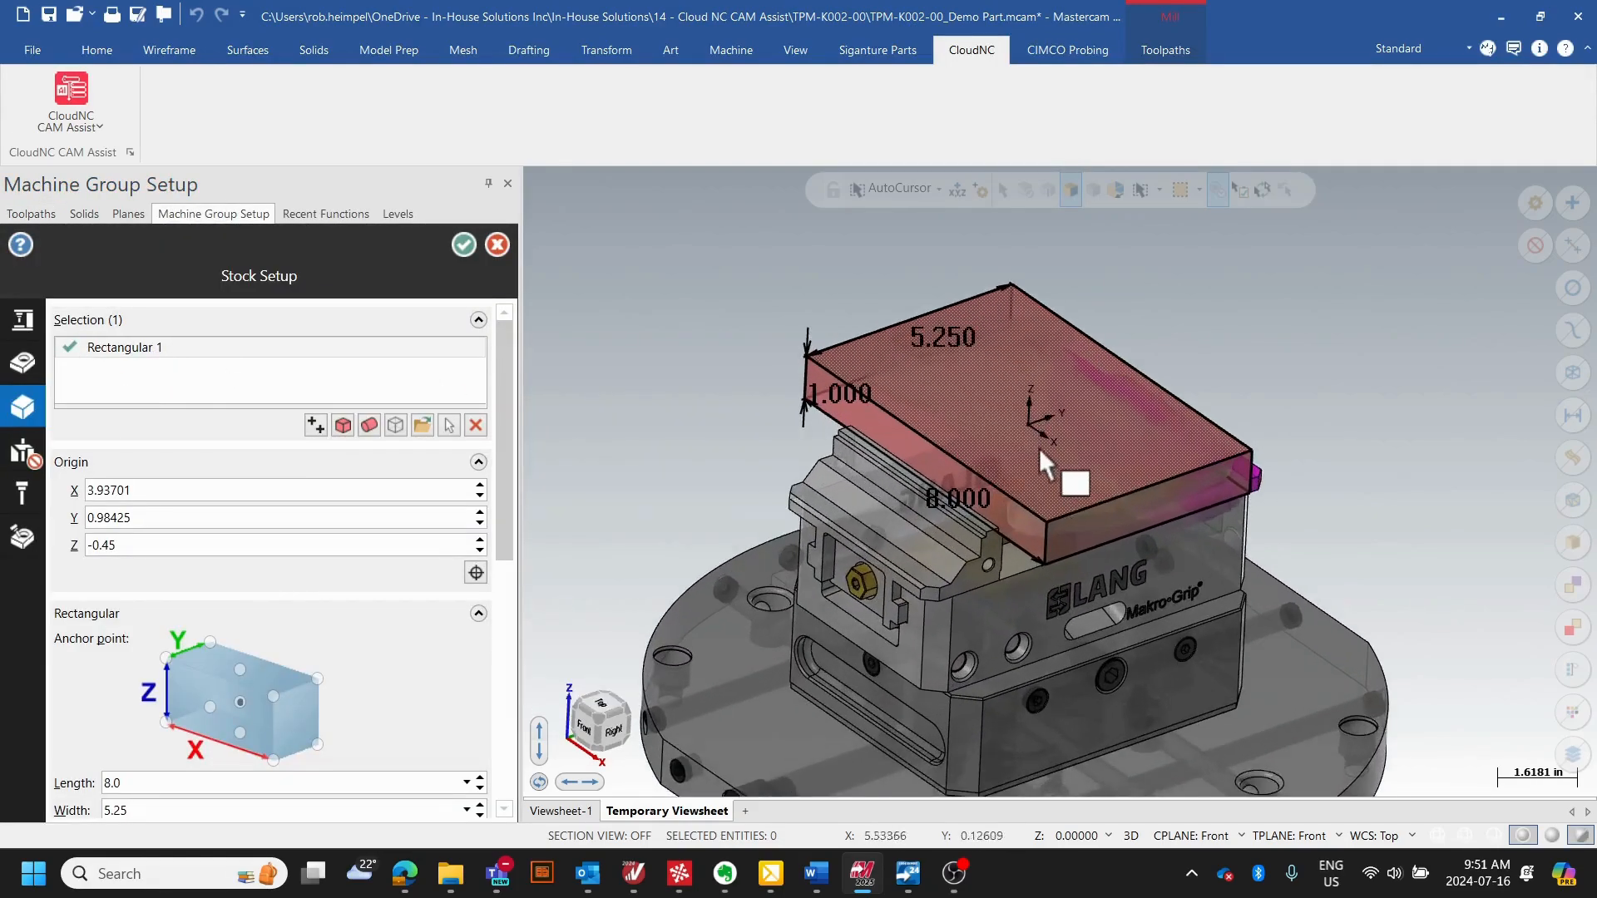
pyautogui.moveTo(1059, 476)
pyautogui.mouseDown(button='middle')
pyautogui.moveTo(1090, 403)
pyautogui.moveTo(1082, 483)
pyautogui.mouseUp(button='middle')
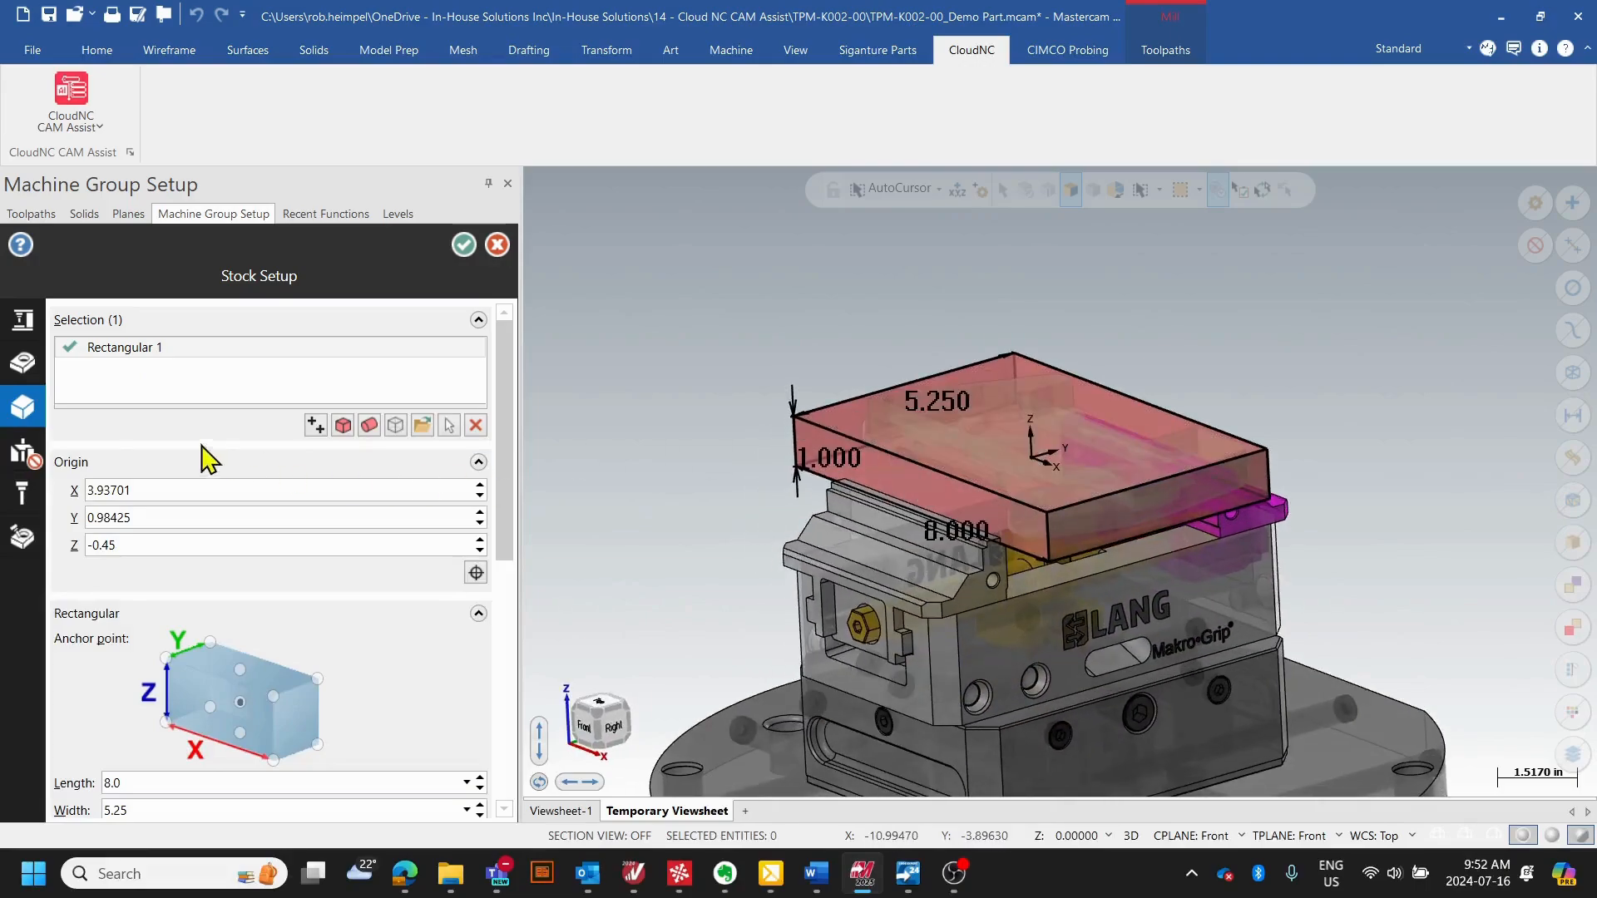
# - Isolate the master model to check the selected solid, and turn the isolation off again
pyautogui.click(23, 365)
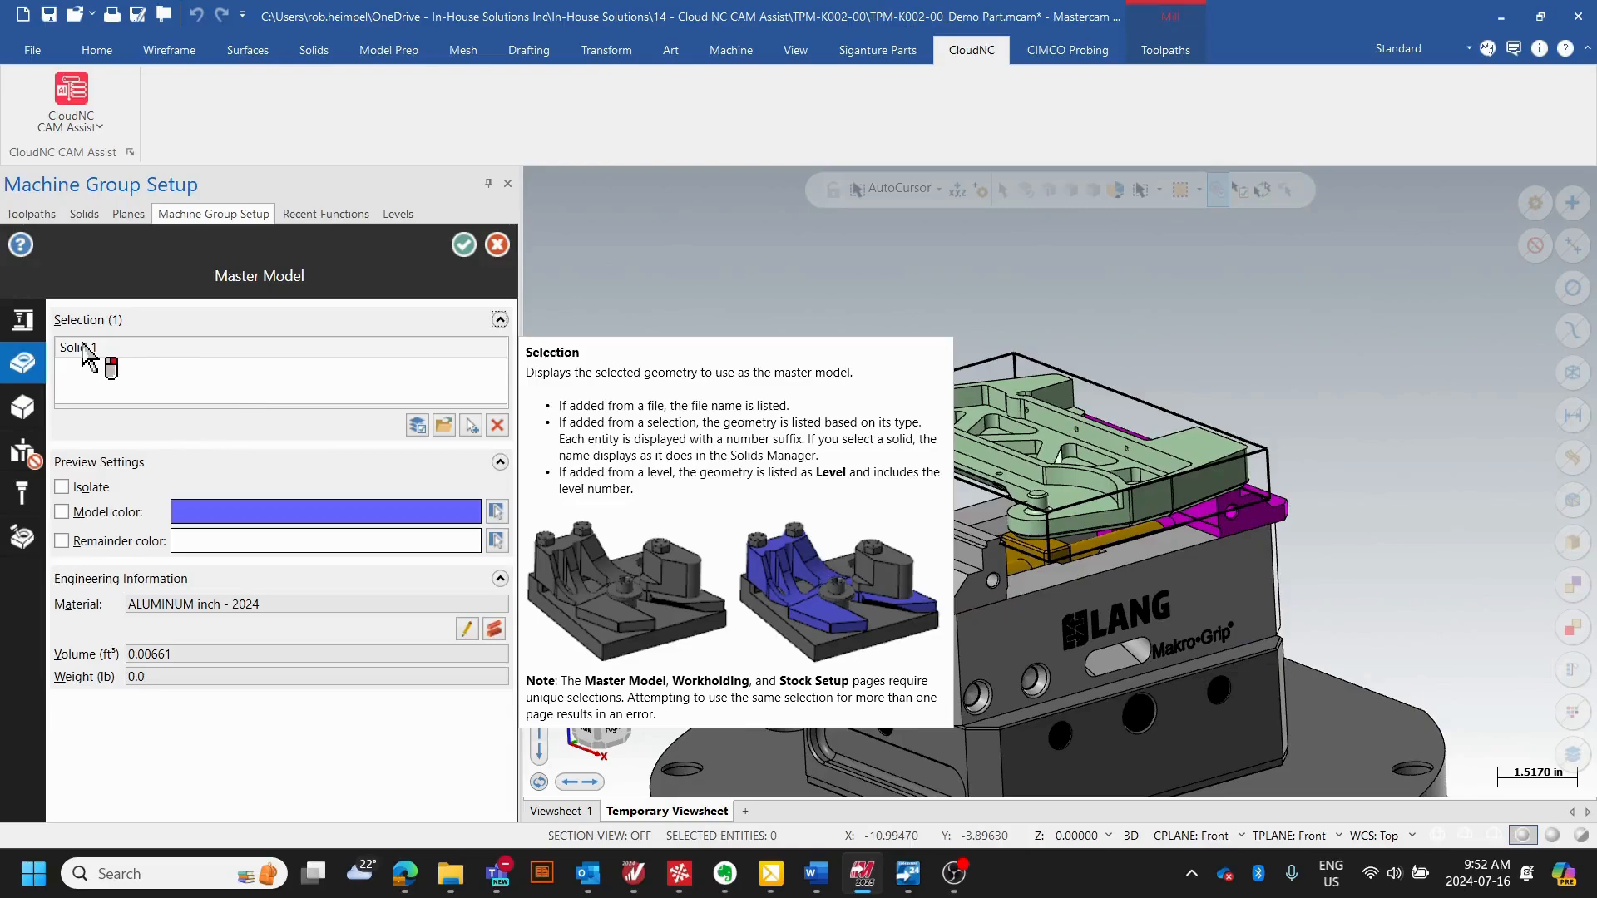
pyautogui.click(61, 486)
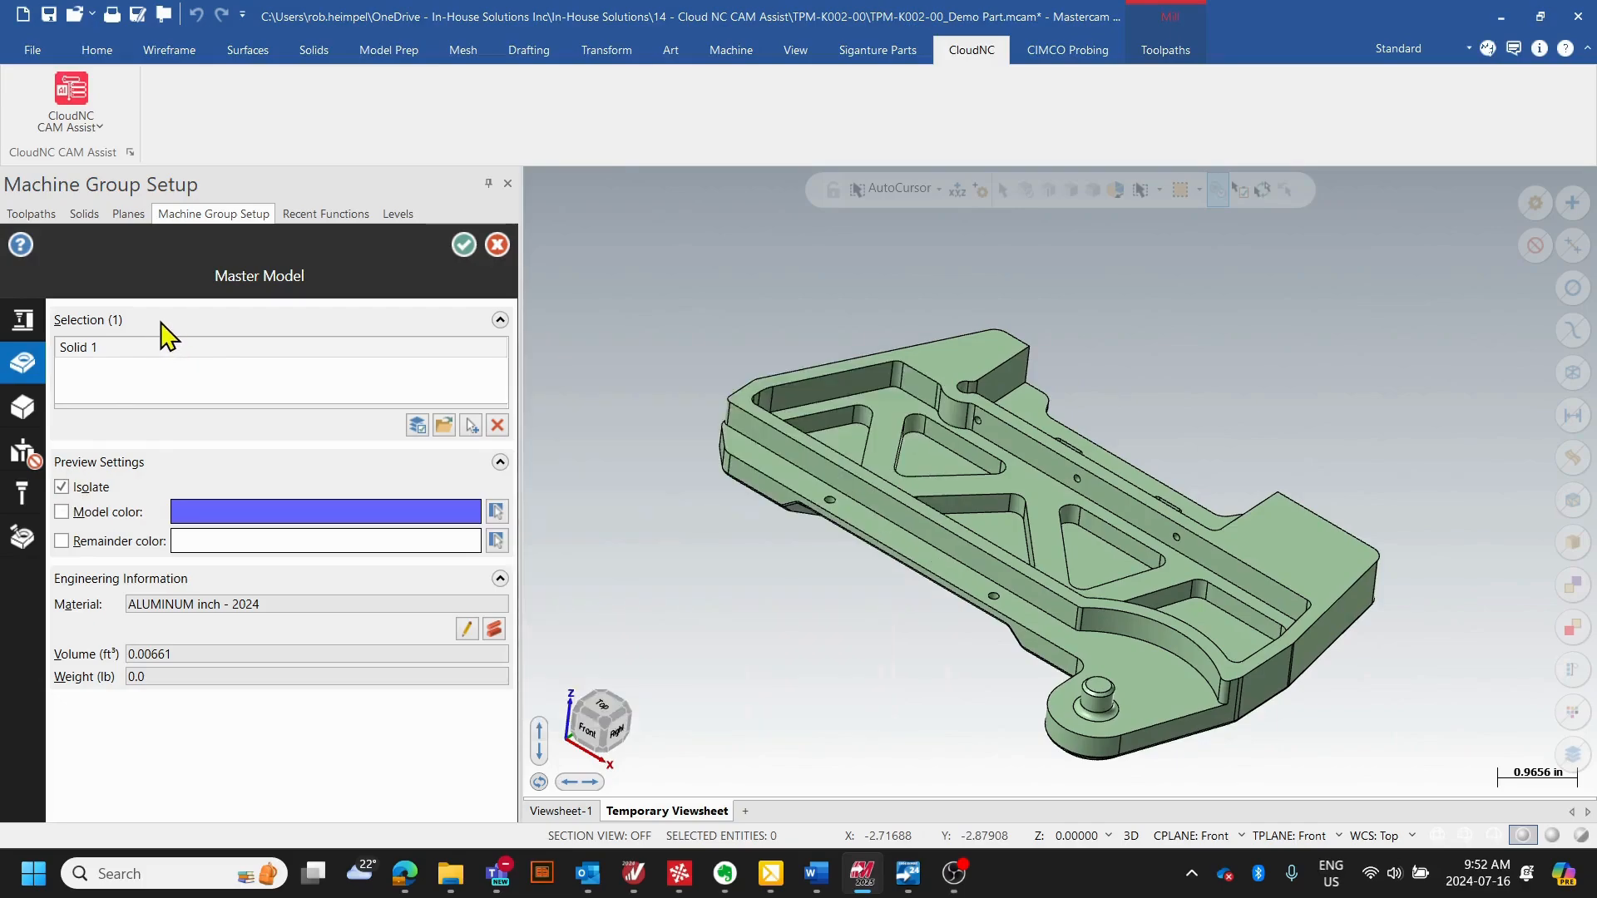
pyautogui.click(69, 491)
# - Add the Vice level as a workholding fixture and accept the machine group setup
pyautogui.click(25, 464)
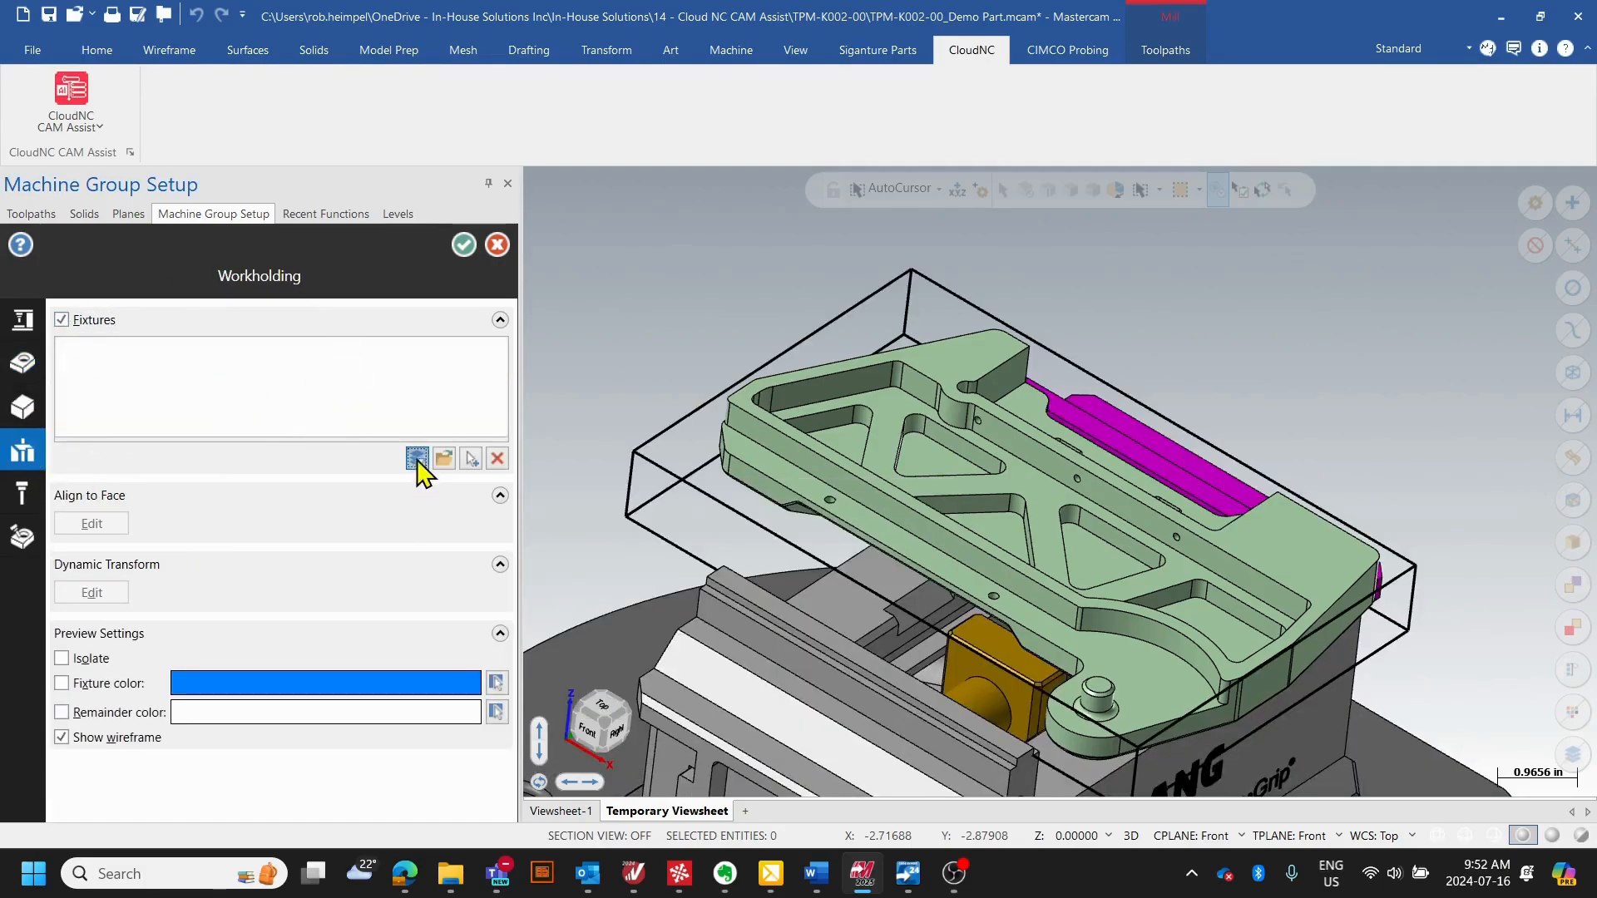
pyautogui.click(417, 458)
pyautogui.click(107, 331)
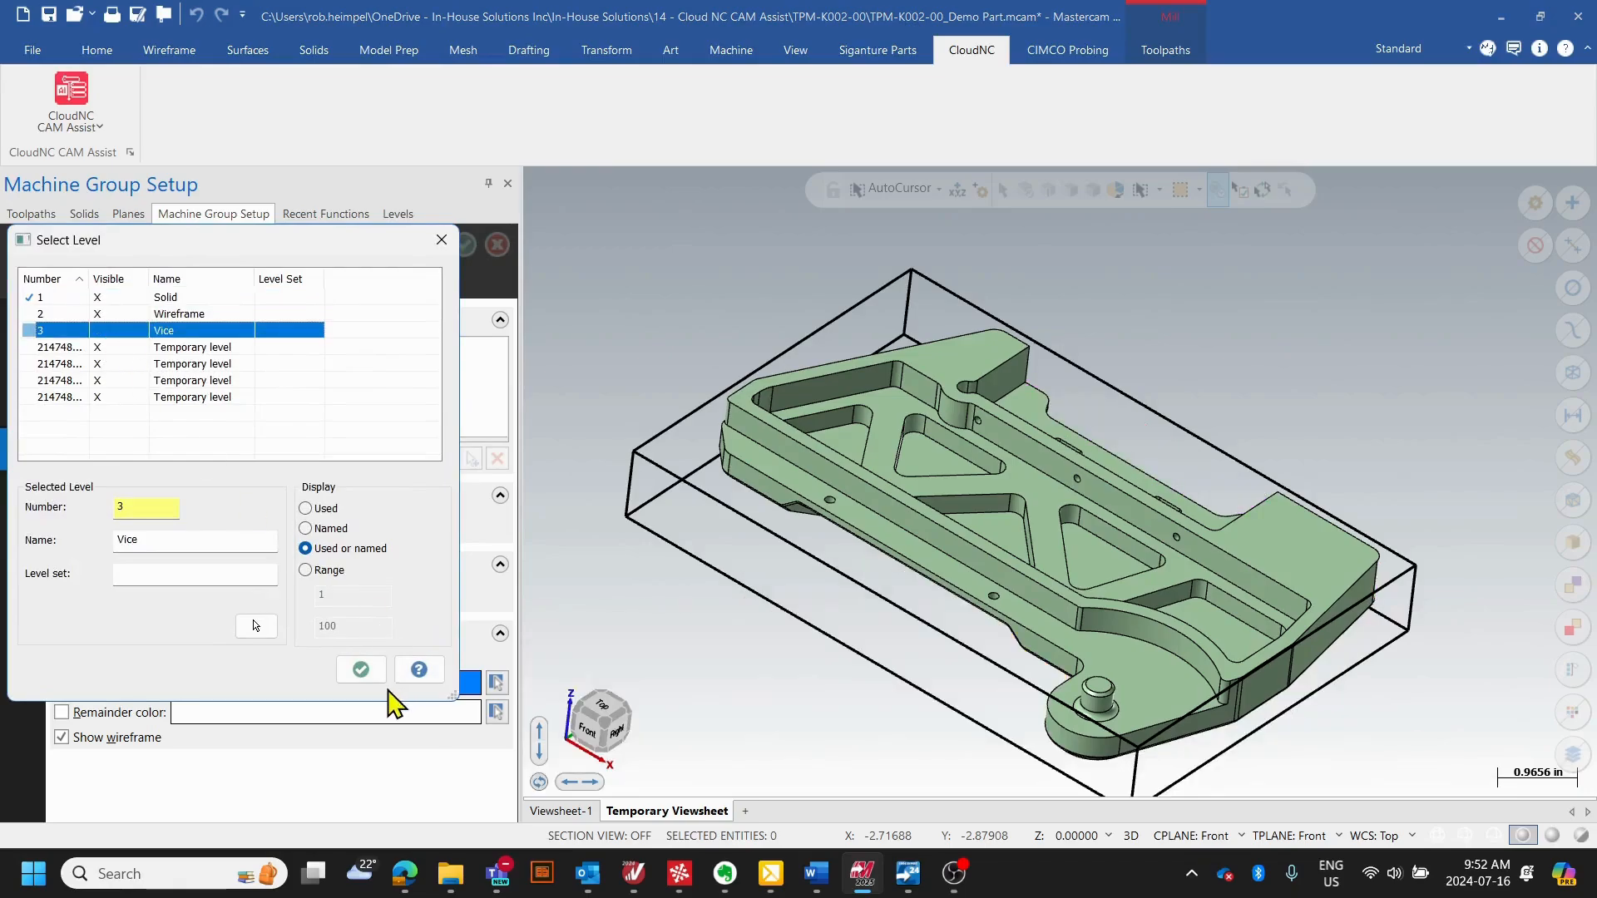
pyautogui.click(360, 669)
pyautogui.click(85, 346)
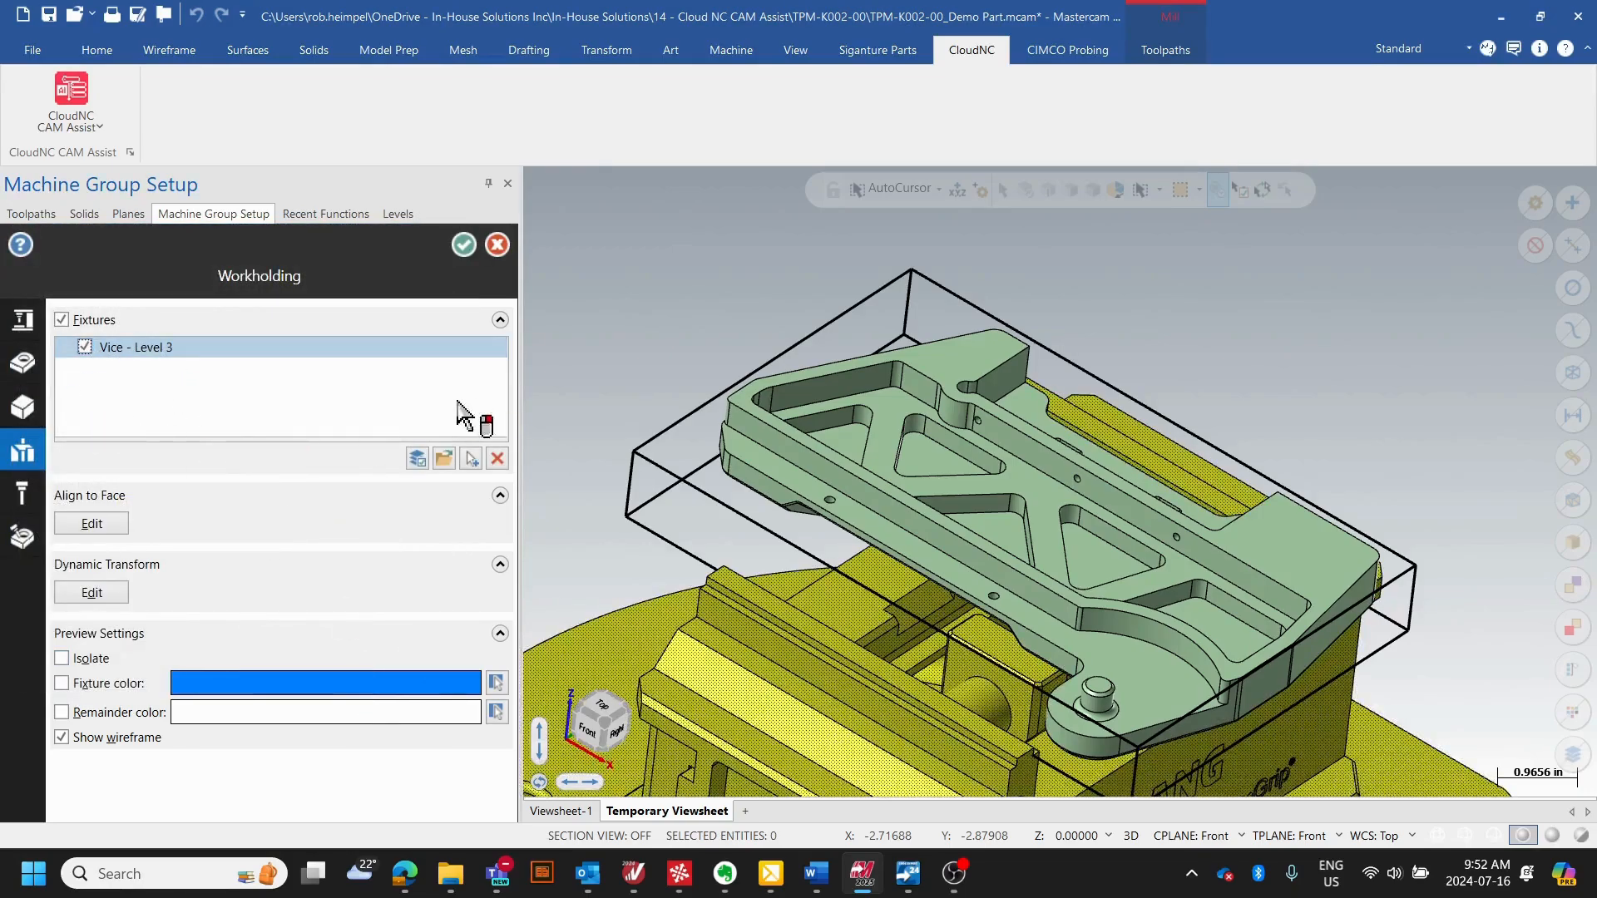
pyautogui.scroll(-2, 1198, 466)
pyautogui.moveTo(1130, 470); pyautogui.dragTo(1079, 443, button='middle')
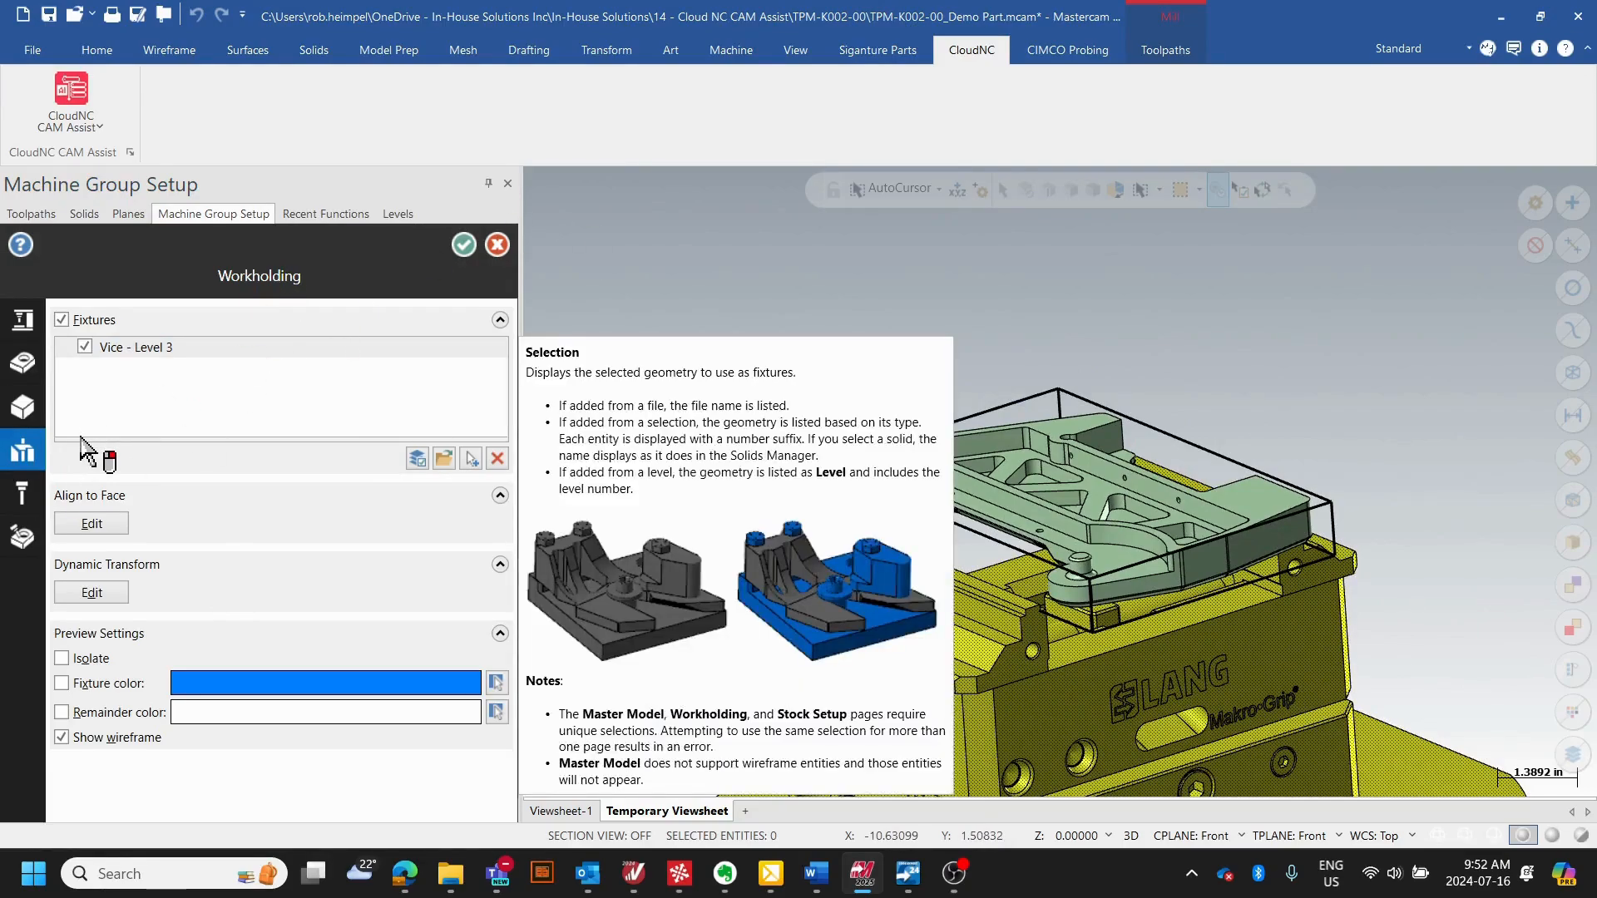
pyautogui.click(463, 244)
# - Hide the Wireframe level that outlines the stock around the part
pyautogui.moveTo(954, 443)
pyautogui.mouseDown(button='middle')
pyautogui.moveTo(1030, 467)
pyautogui.moveTo(952, 469)
pyautogui.mouseUp(button='middle')
pyautogui.scroll(-4, 953, 469)
pyautogui.scroll(4, 871, 690)
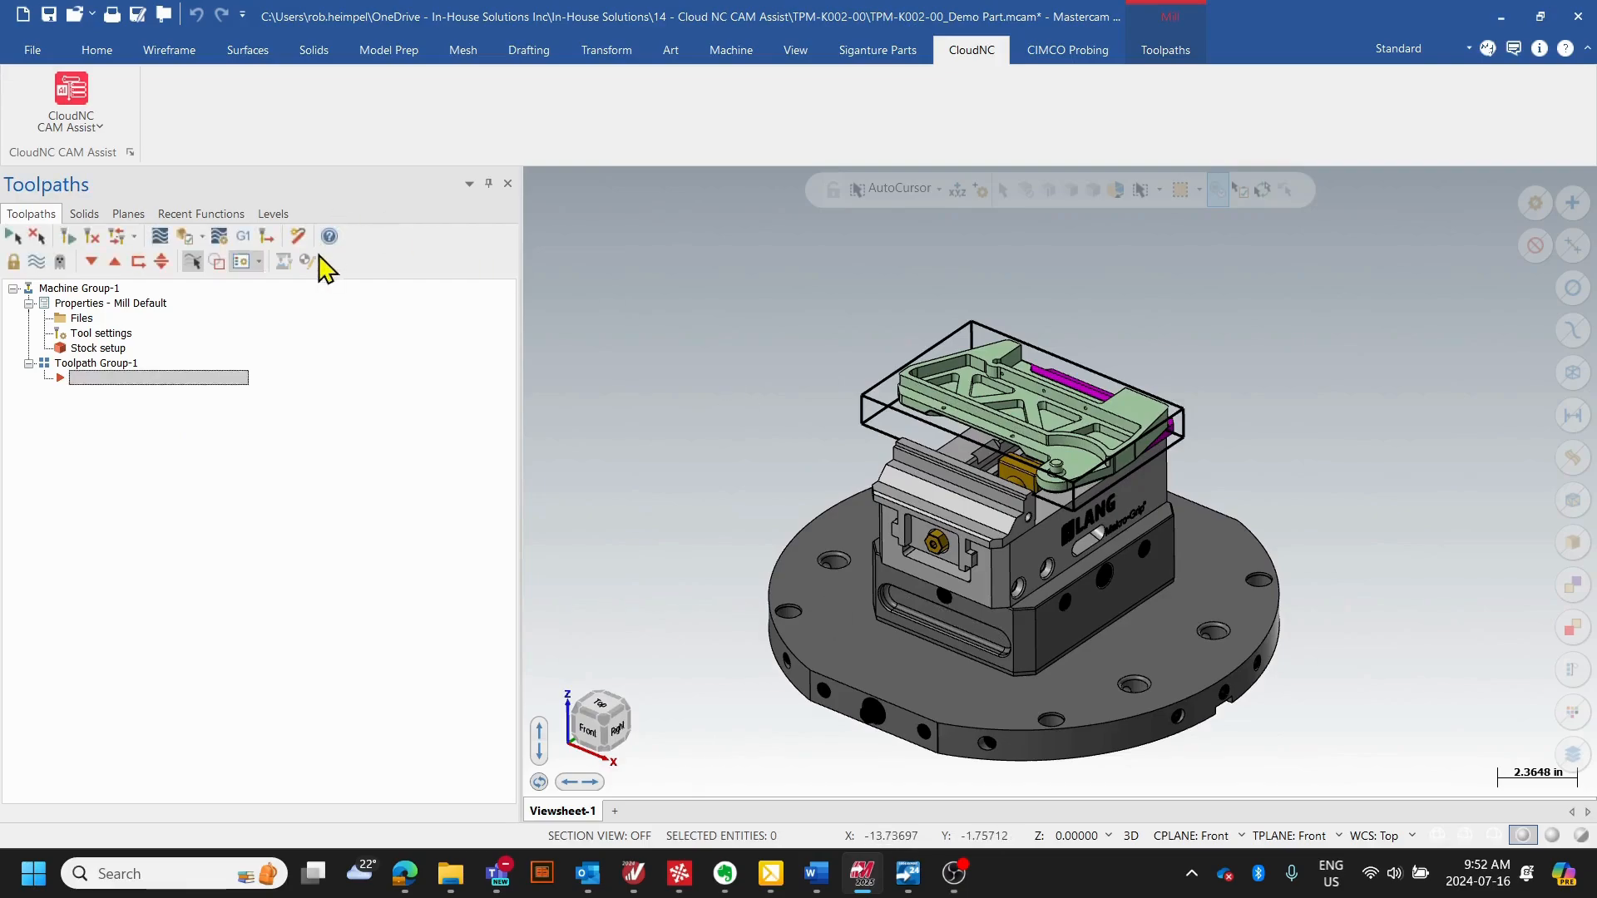
pyautogui.click(273, 214)
pyautogui.click(84, 296)
pyautogui.scroll(3, 962, 440)
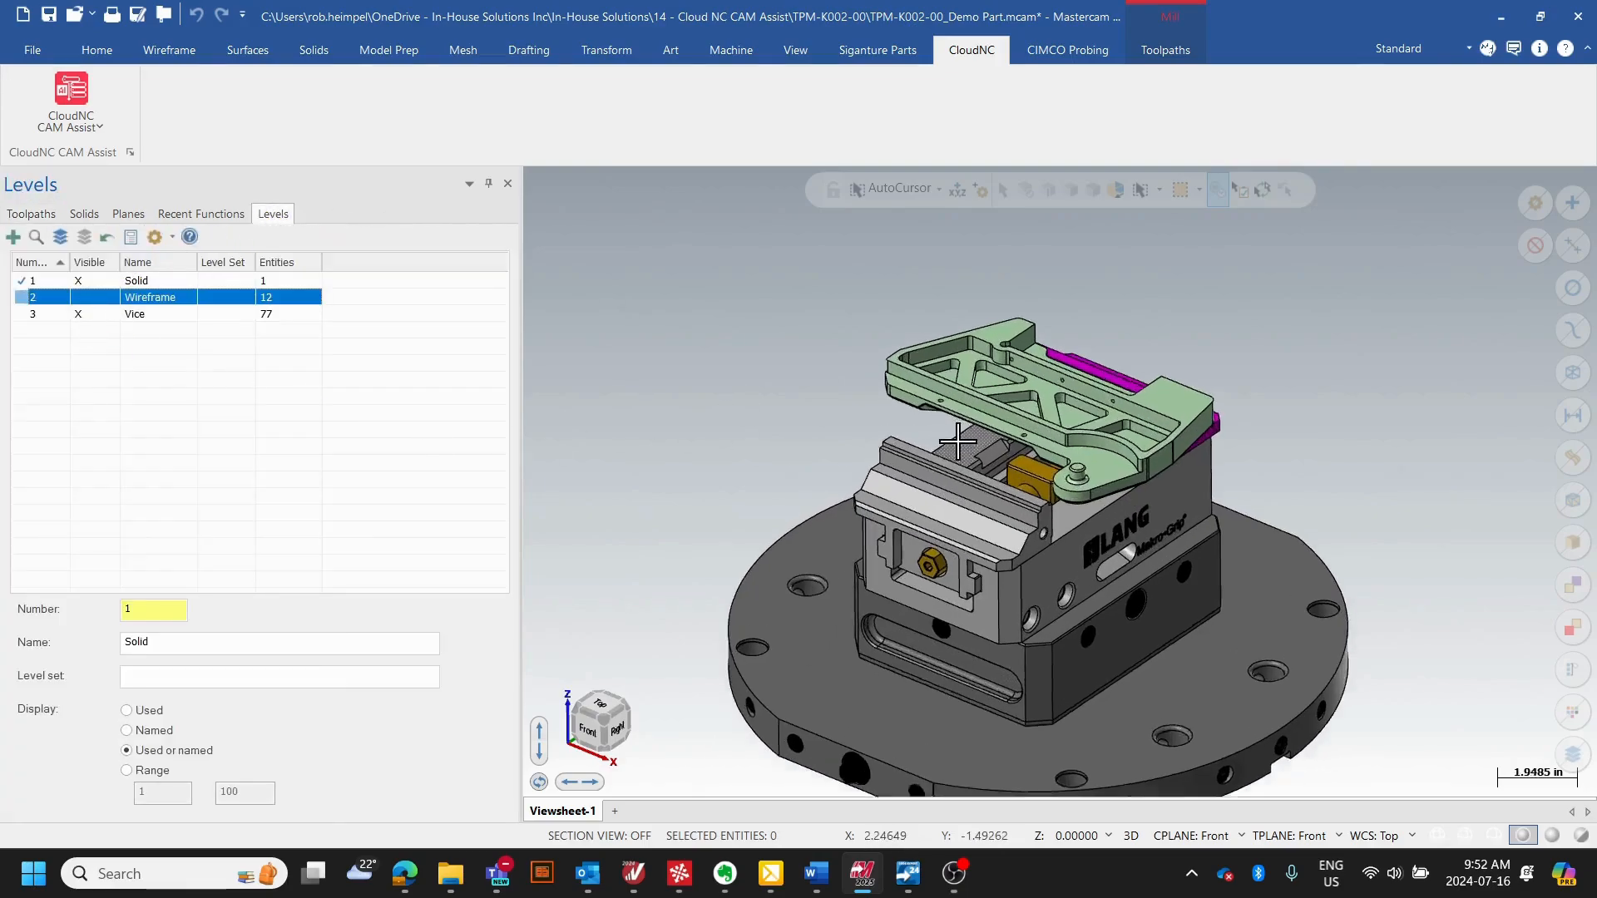
pyautogui.moveTo(977, 447); pyautogui.dragTo(1006, 474, button='middle')
pyautogui.scroll(-3, 1007, 476)
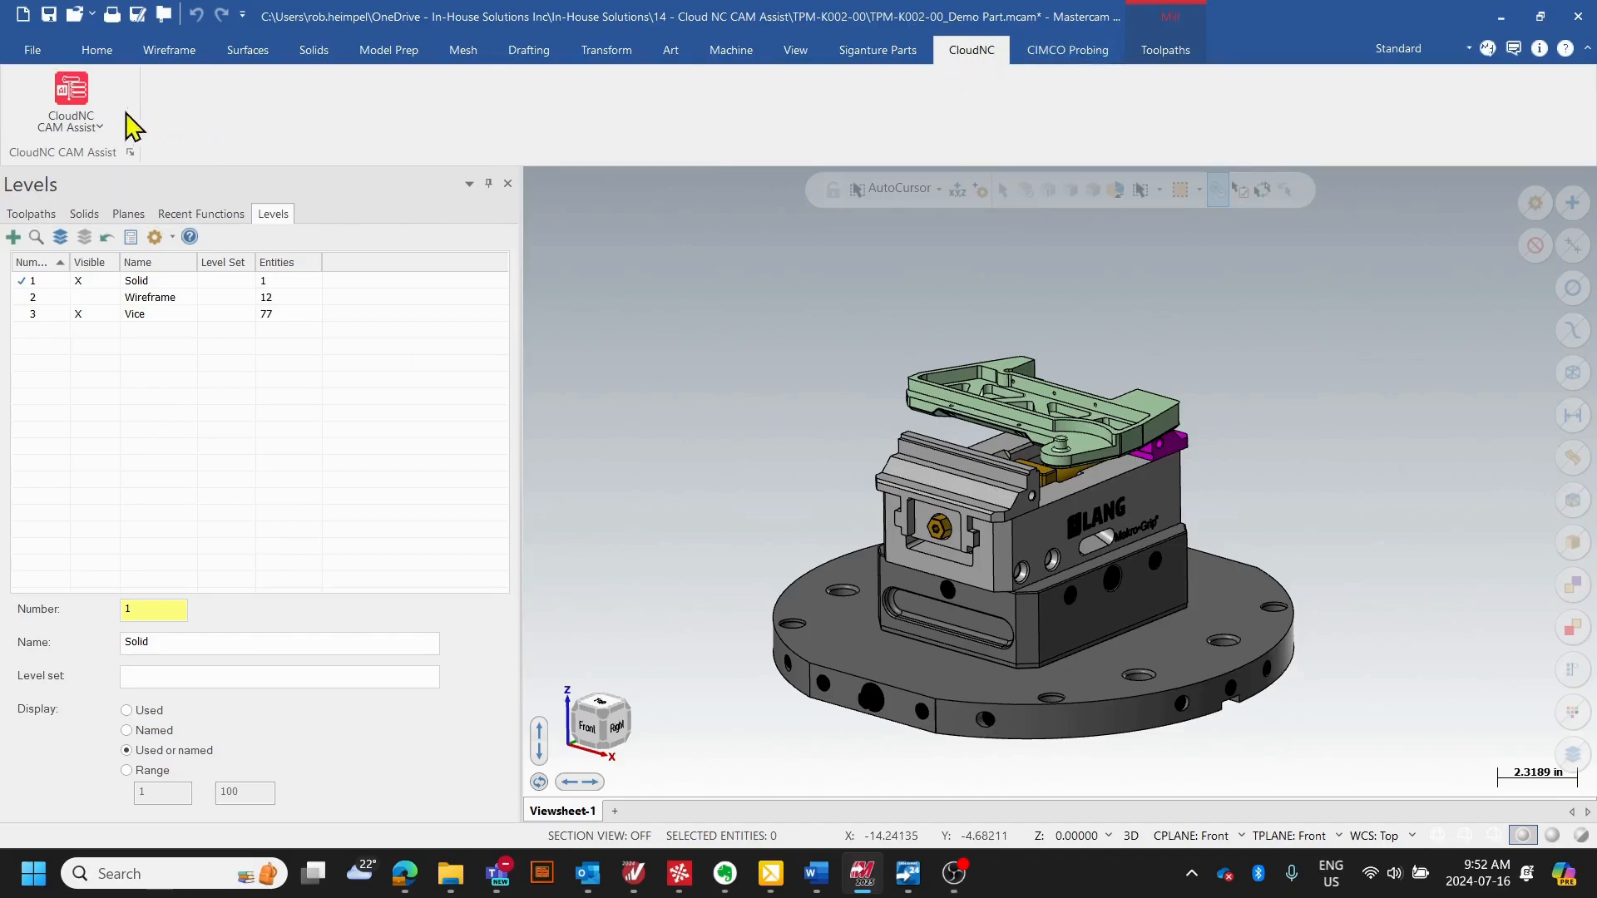
# - Start CloudNC CAM Assist and browse the tool libraries, keeping CAM Assist [inch].tooldb selected
pyautogui.click(69, 116)
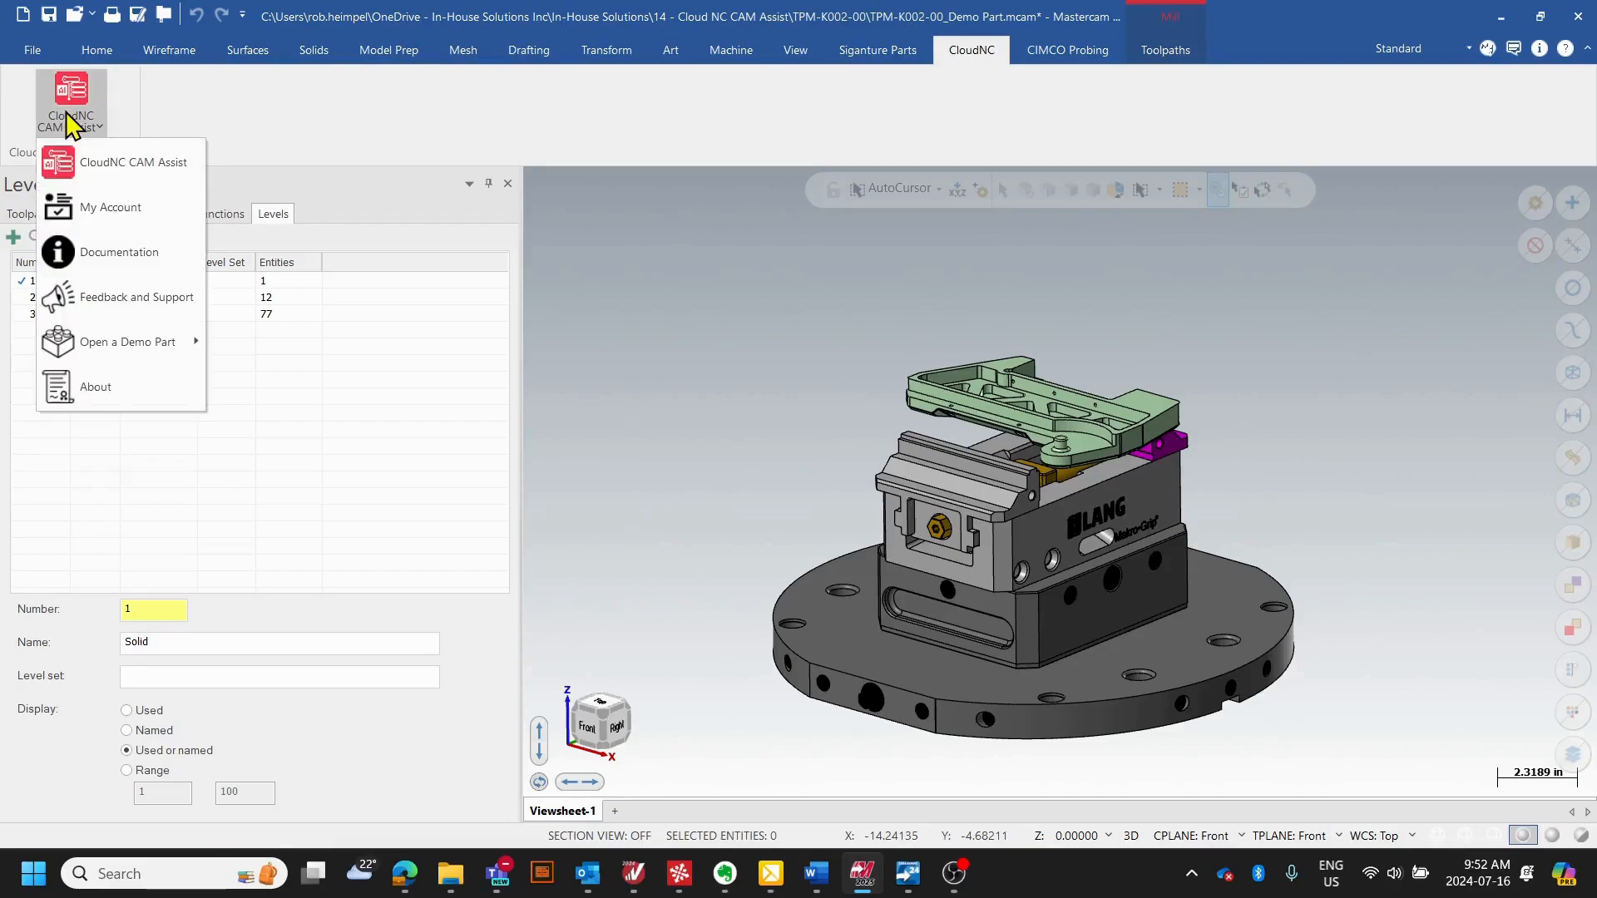
pyautogui.click(108, 168)
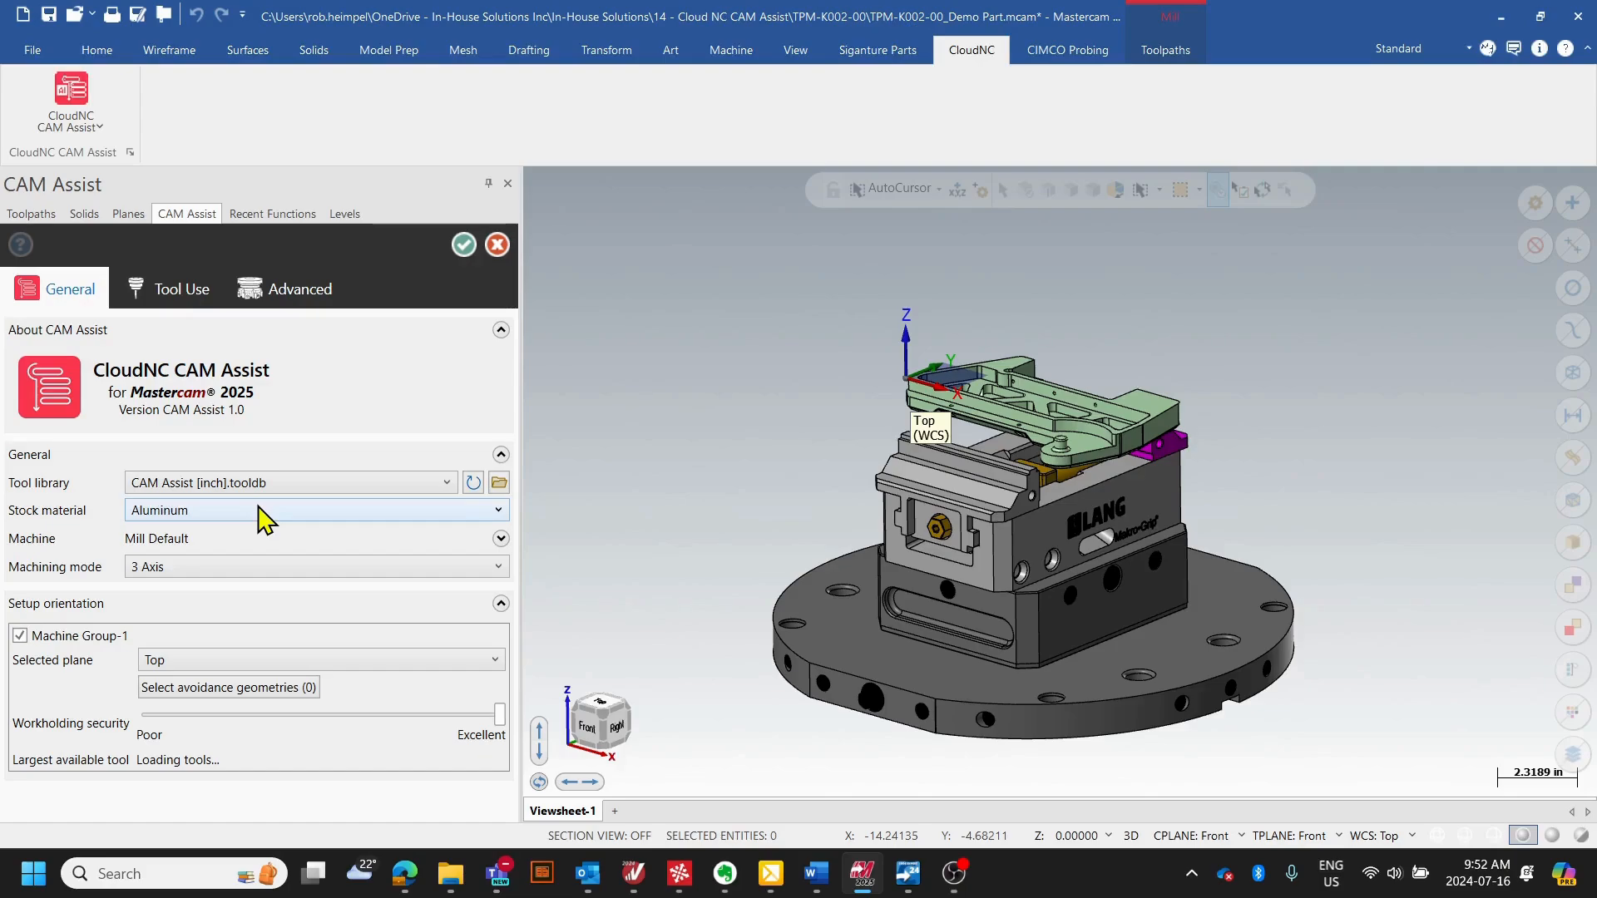
pyautogui.click(446, 484)
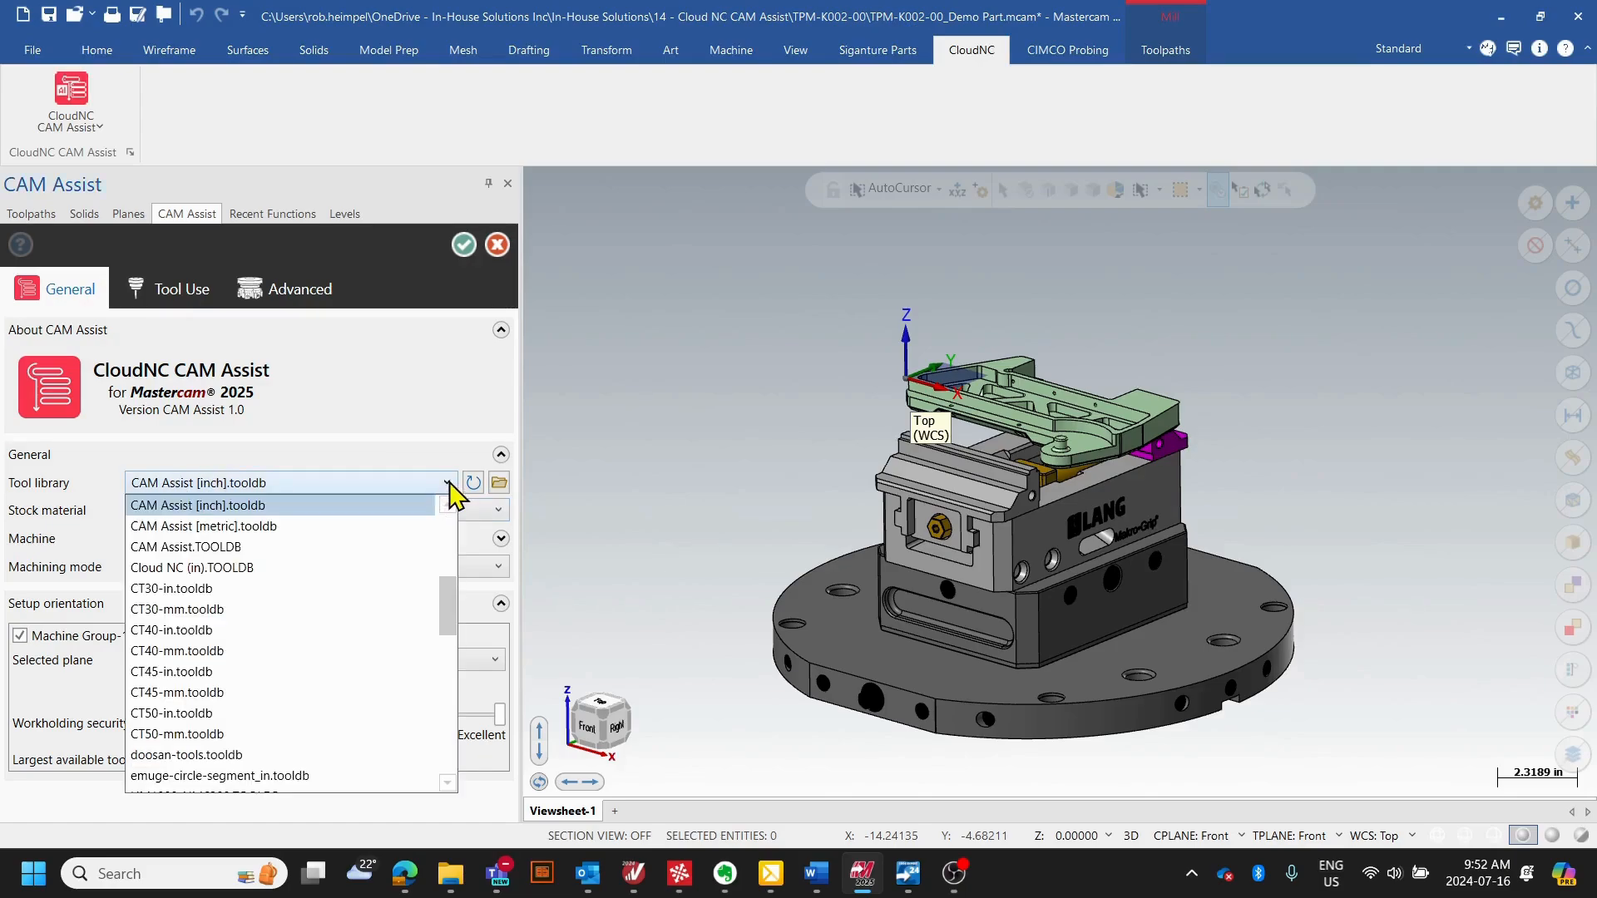
pyautogui.moveTo(447, 616)
pyautogui.mouseDown()
pyautogui.moveTo(445, 662)
pyautogui.moveTo(444, 601)
pyautogui.mouseUp()
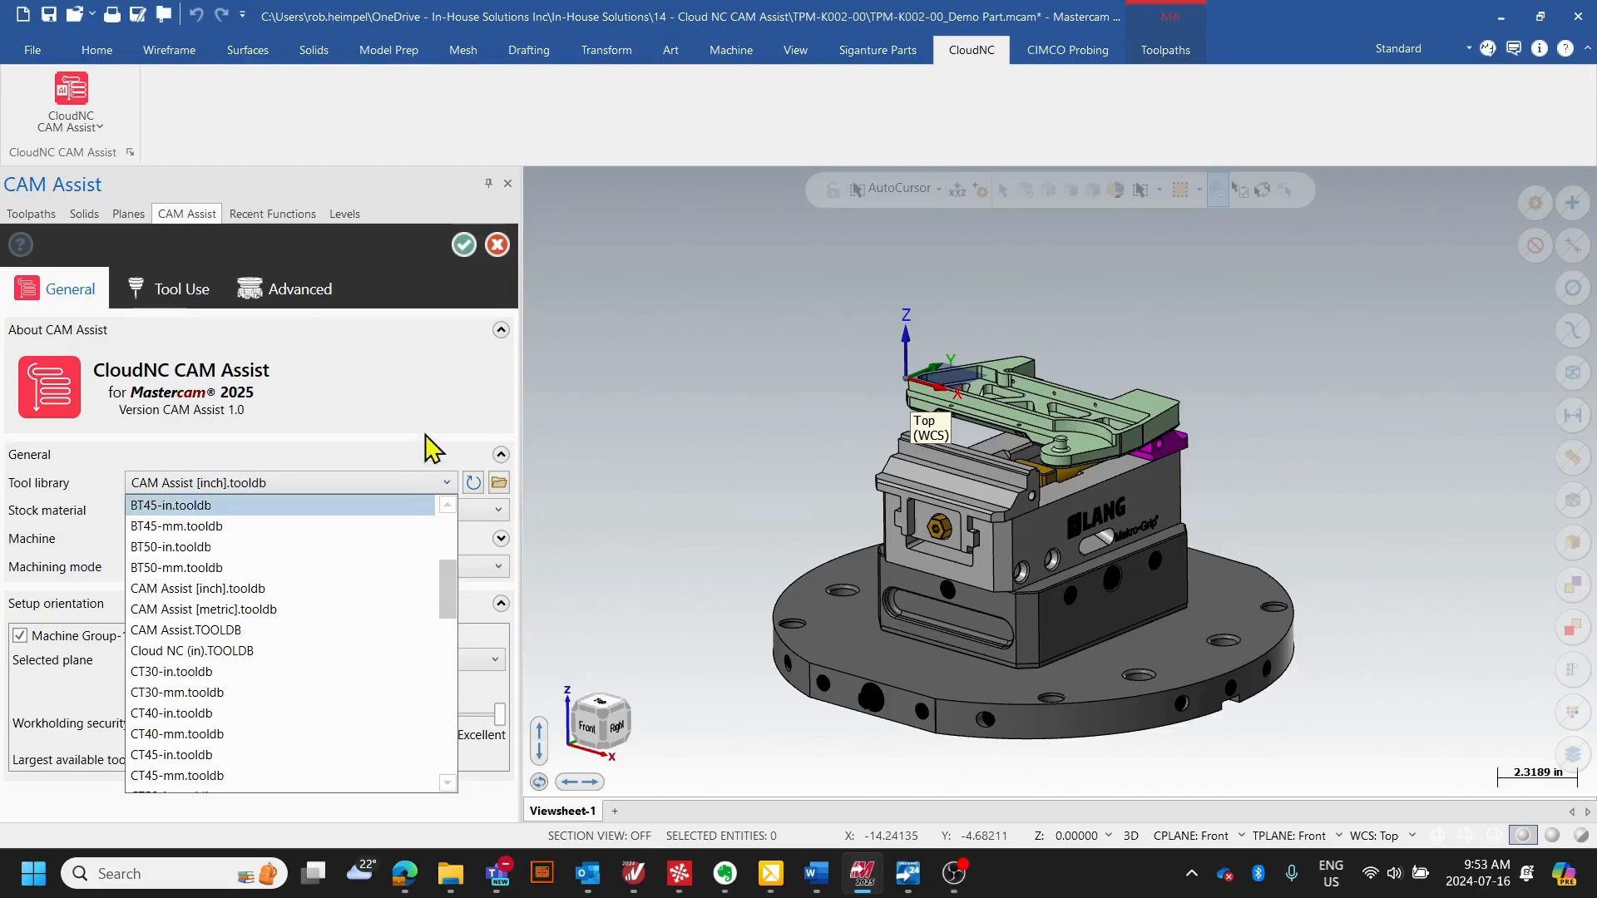
pyautogui.click(270, 482)
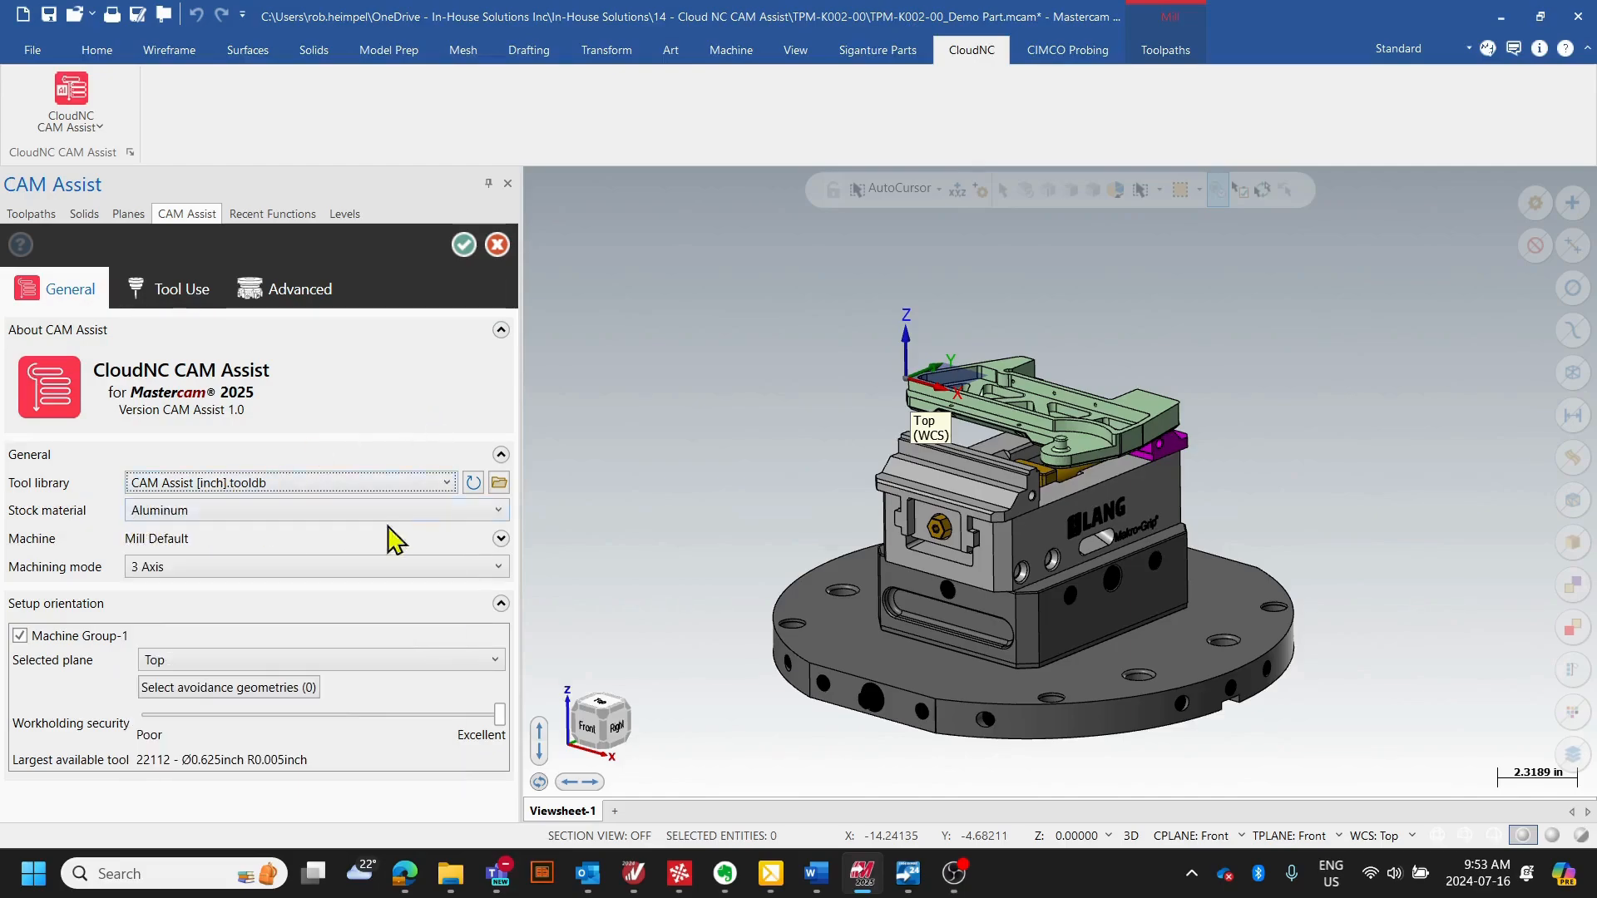
# - Review the stock material choices and the spindle and table feed limits of the Mill Default machine
pyautogui.click(498, 510)
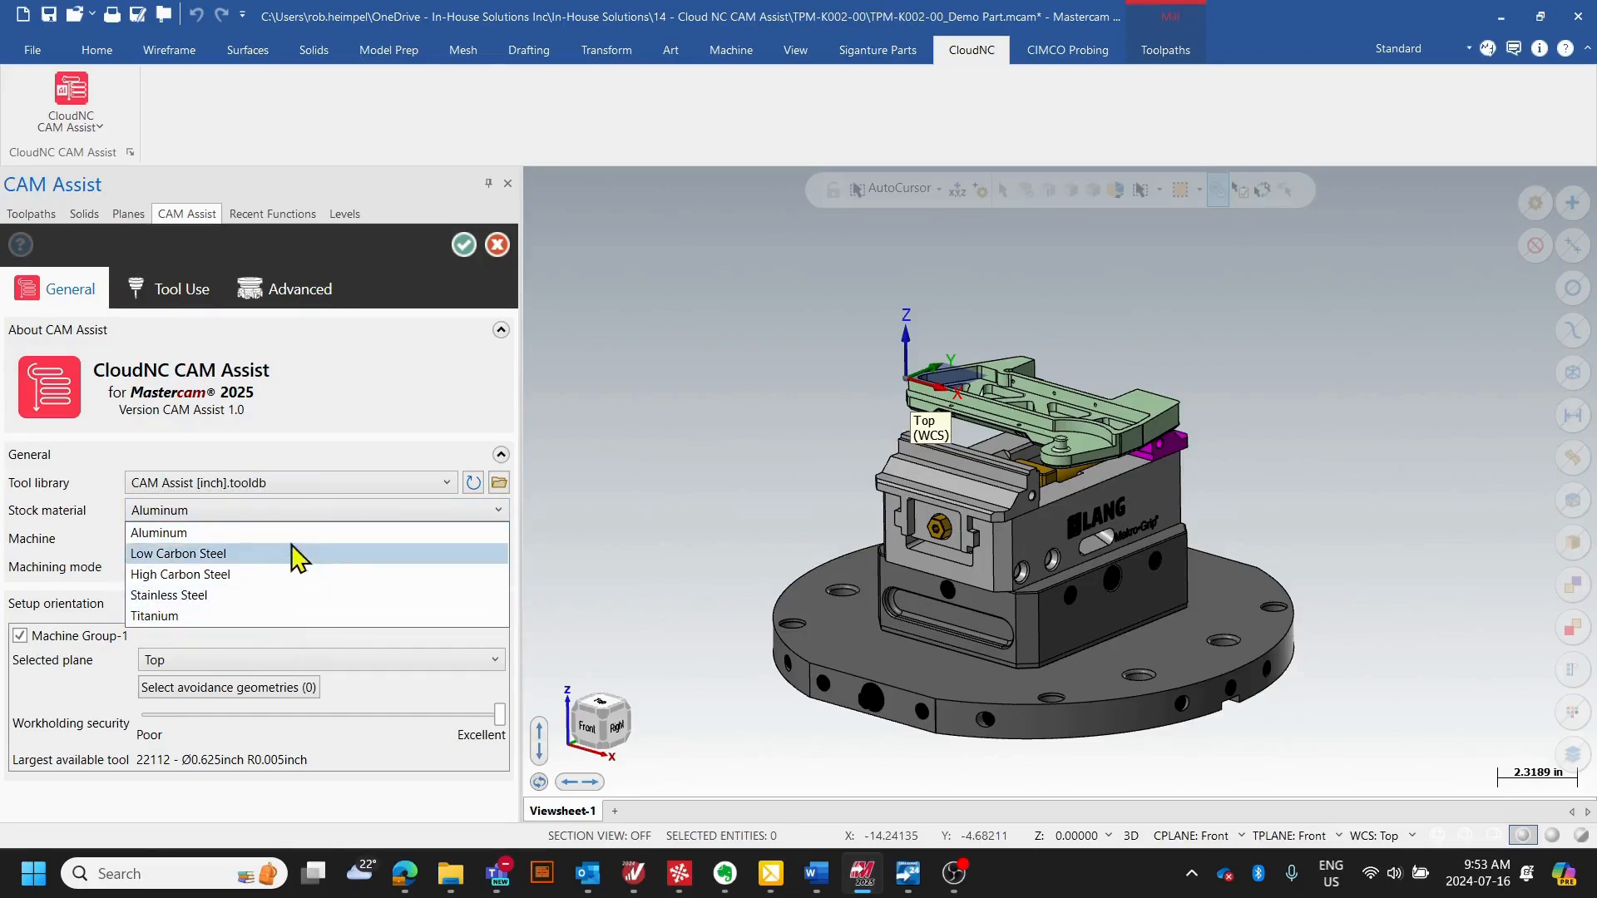
pyautogui.click(360, 436)
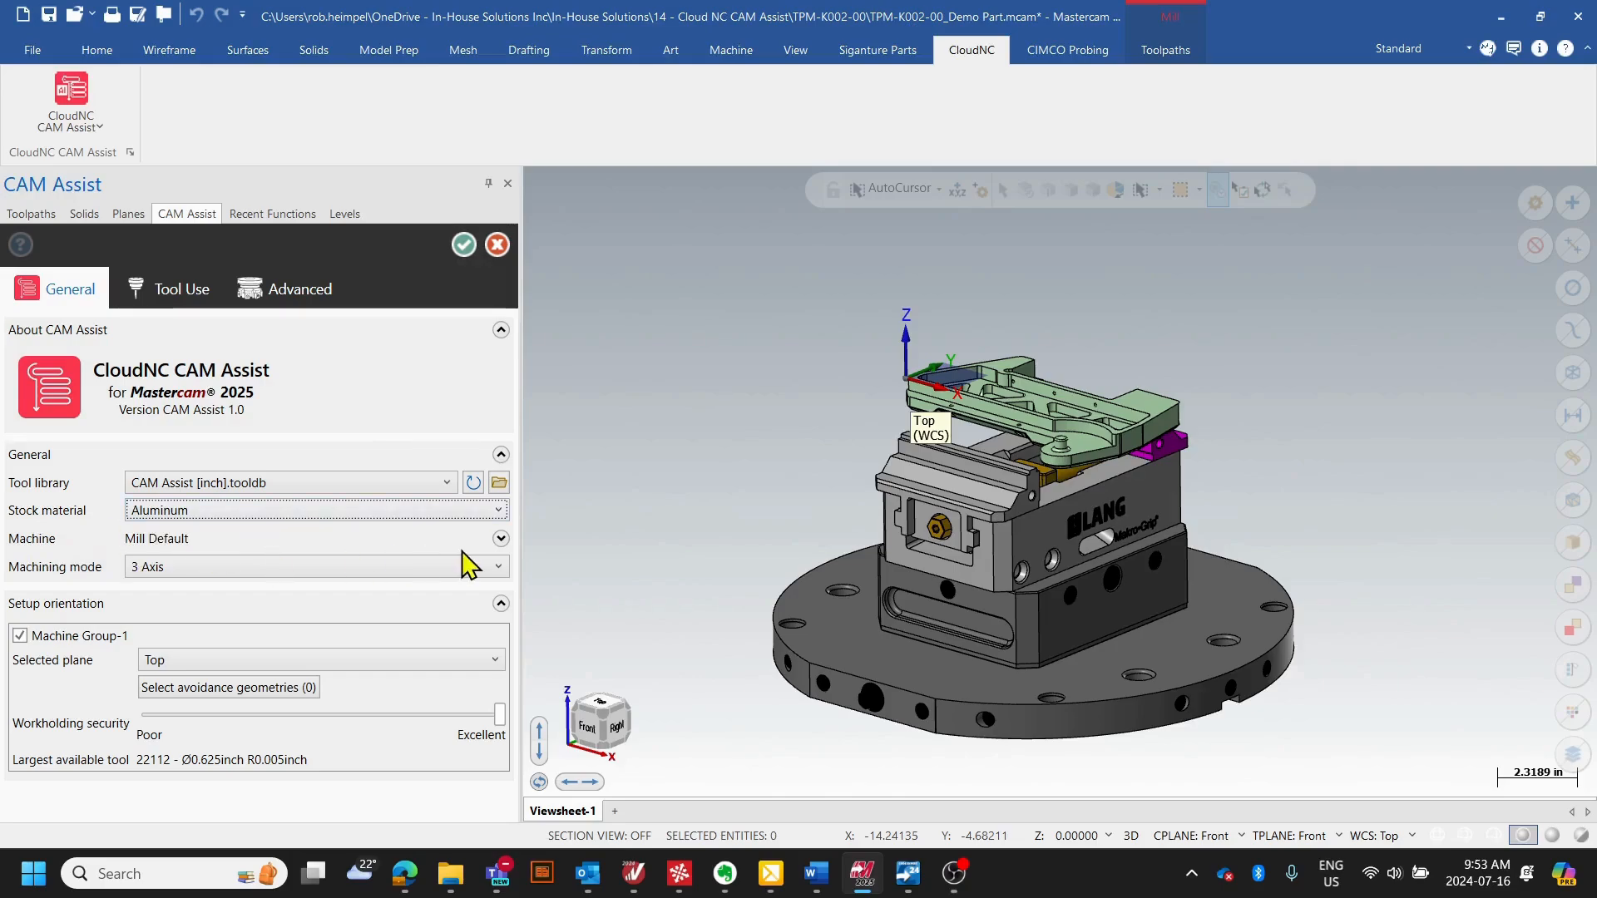
pyautogui.click(501, 539)
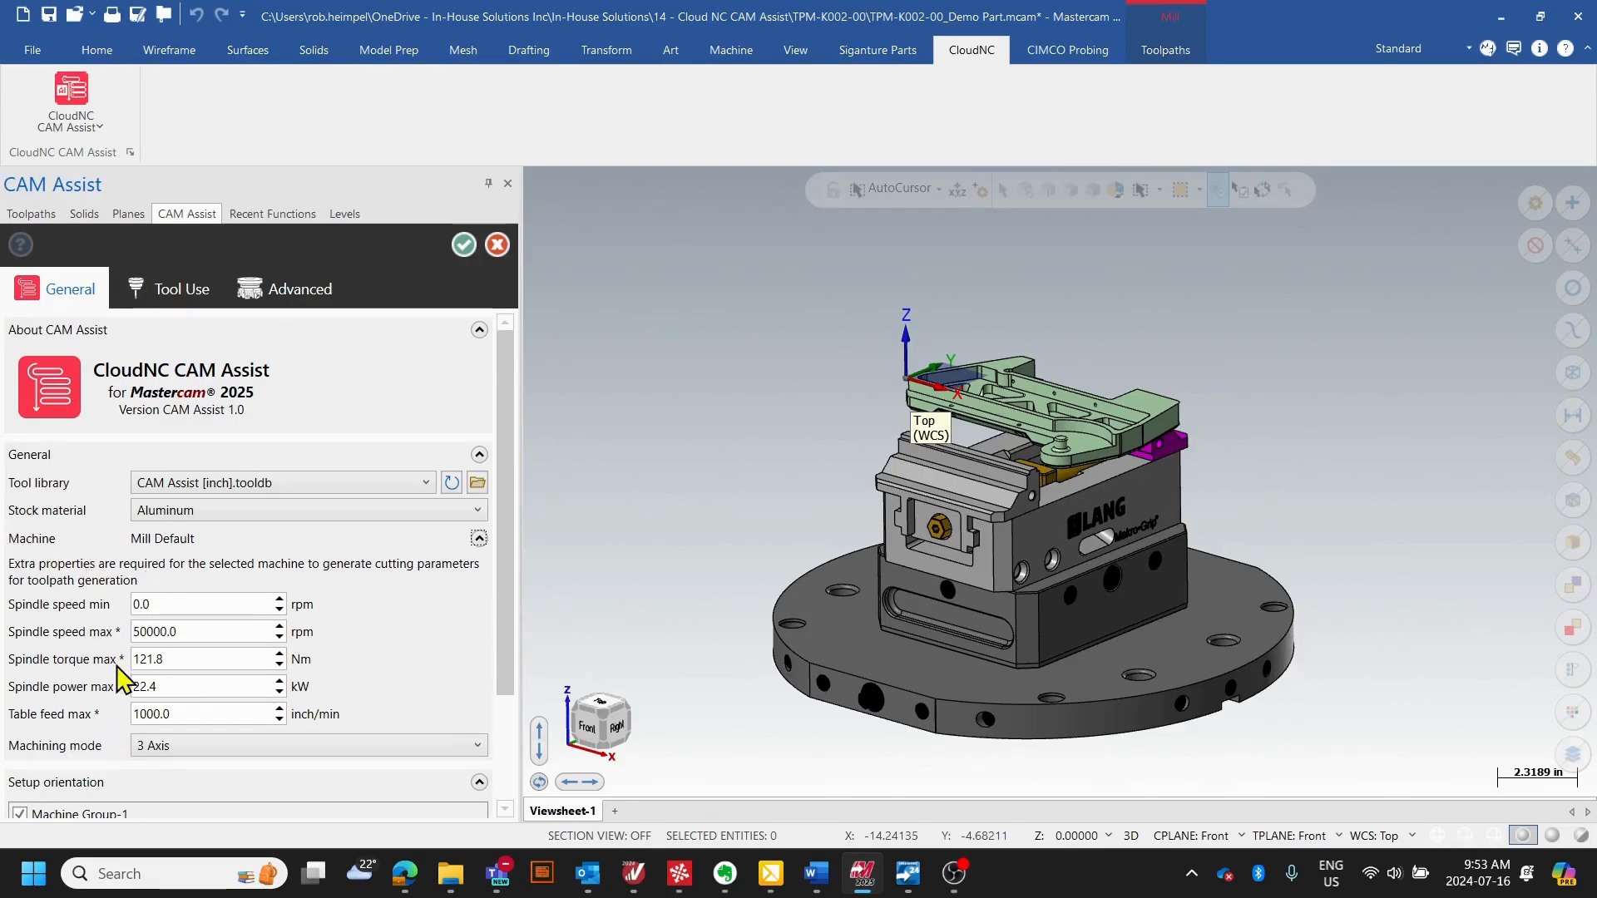
pyautogui.click(16, 581)
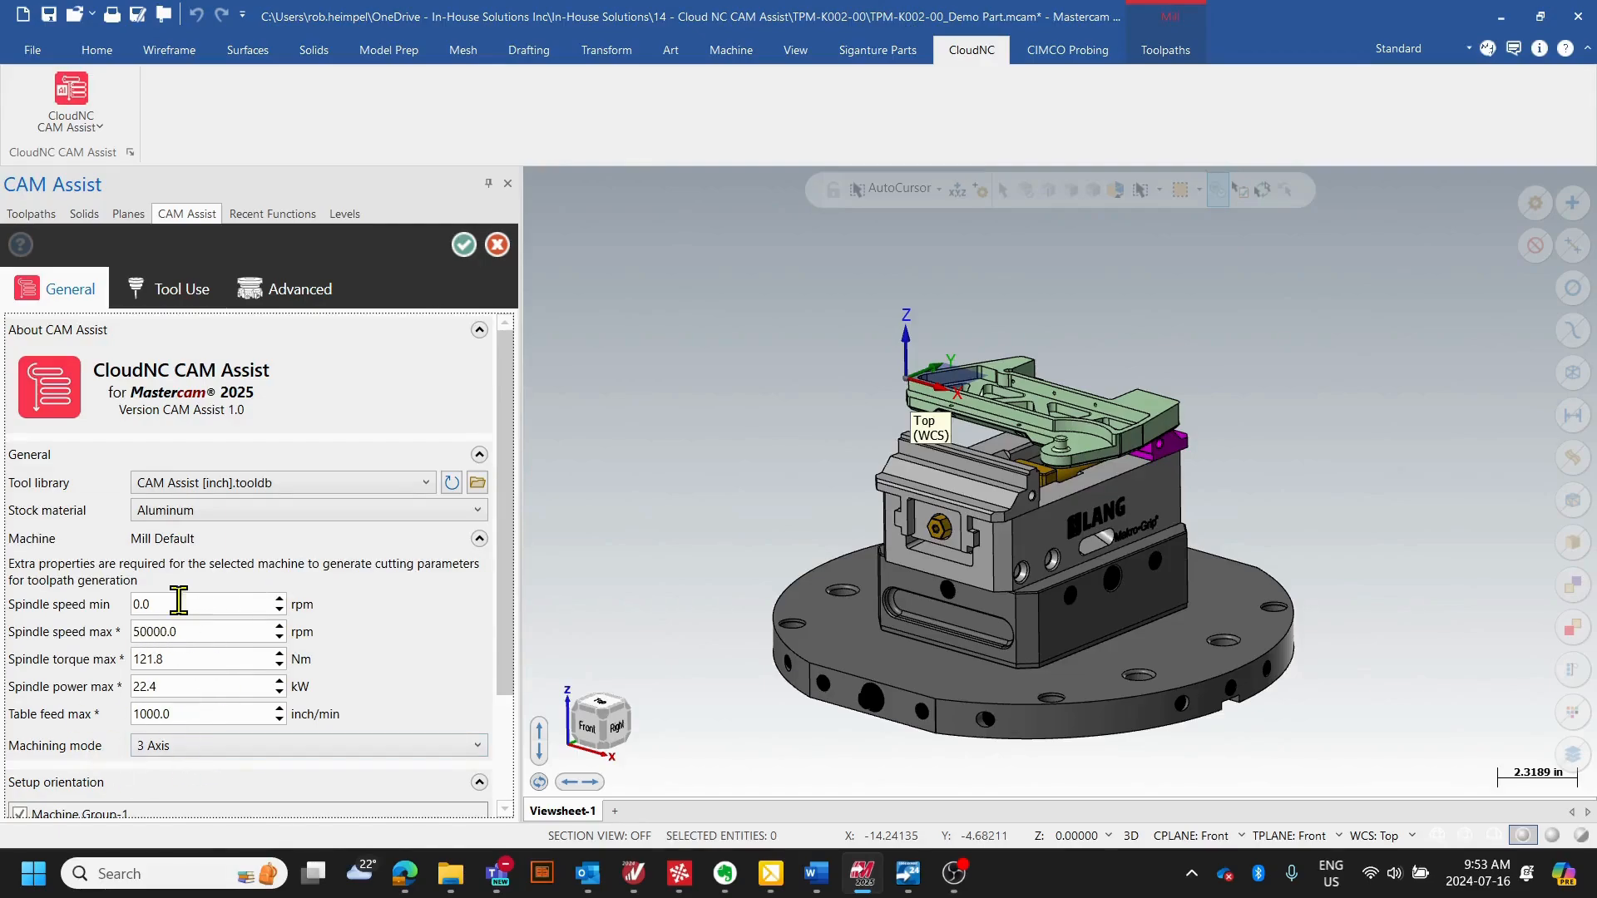
pyautogui.click(479, 538)
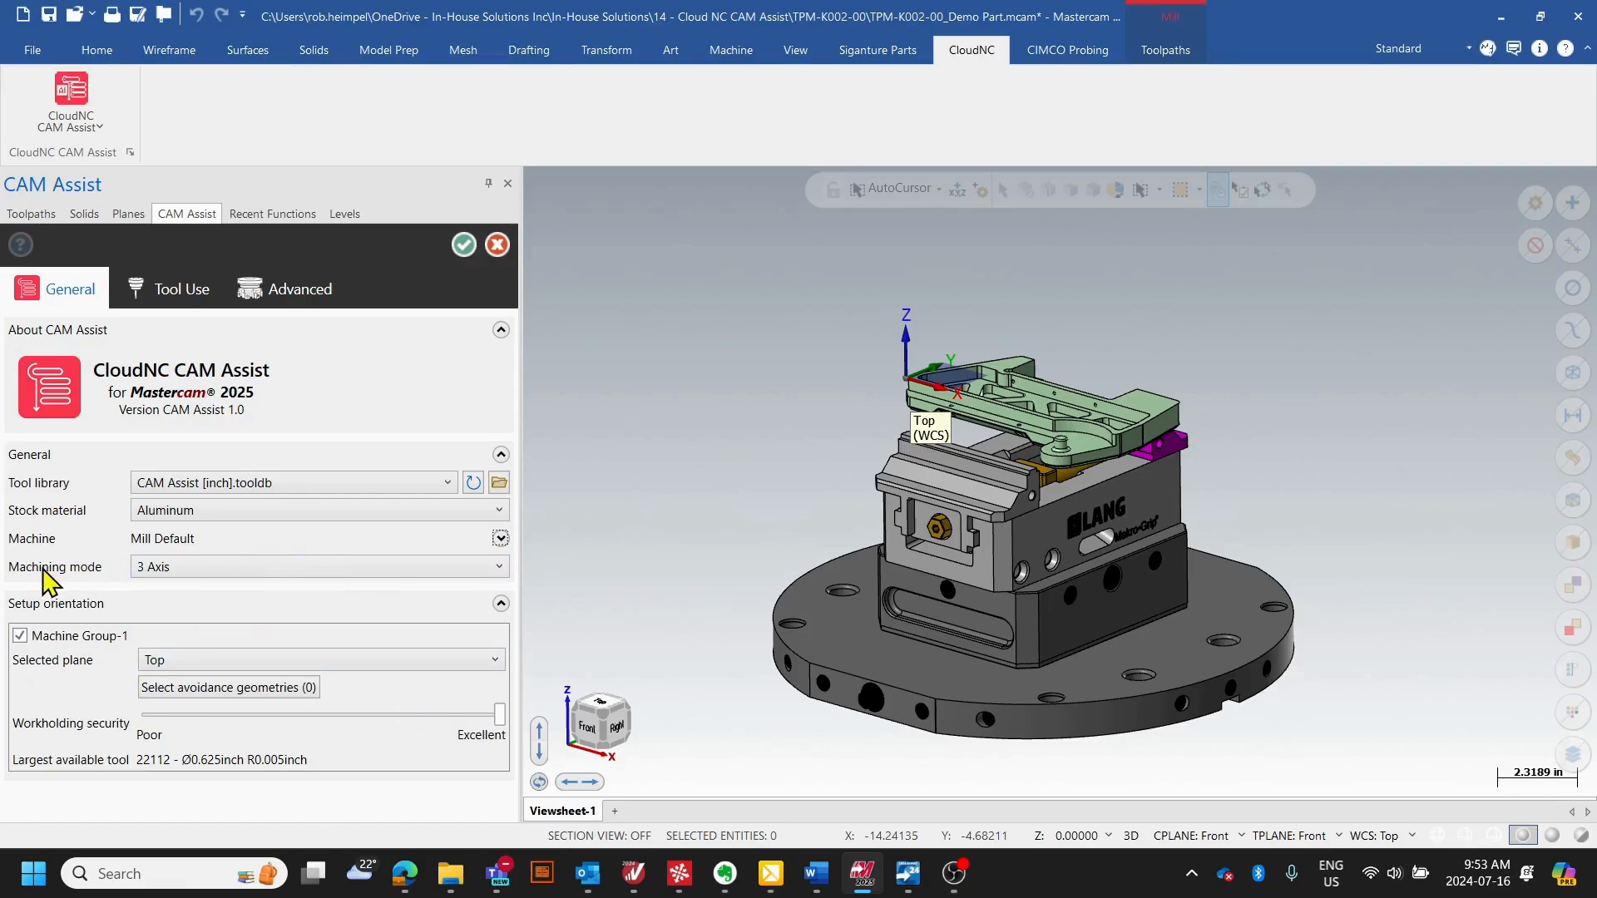
# - Review the machining mode and setup plane options, keeping 3 Axis and picking the Top plane for Machine Group-1
pyautogui.click(499, 567)
pyautogui.click(497, 580)
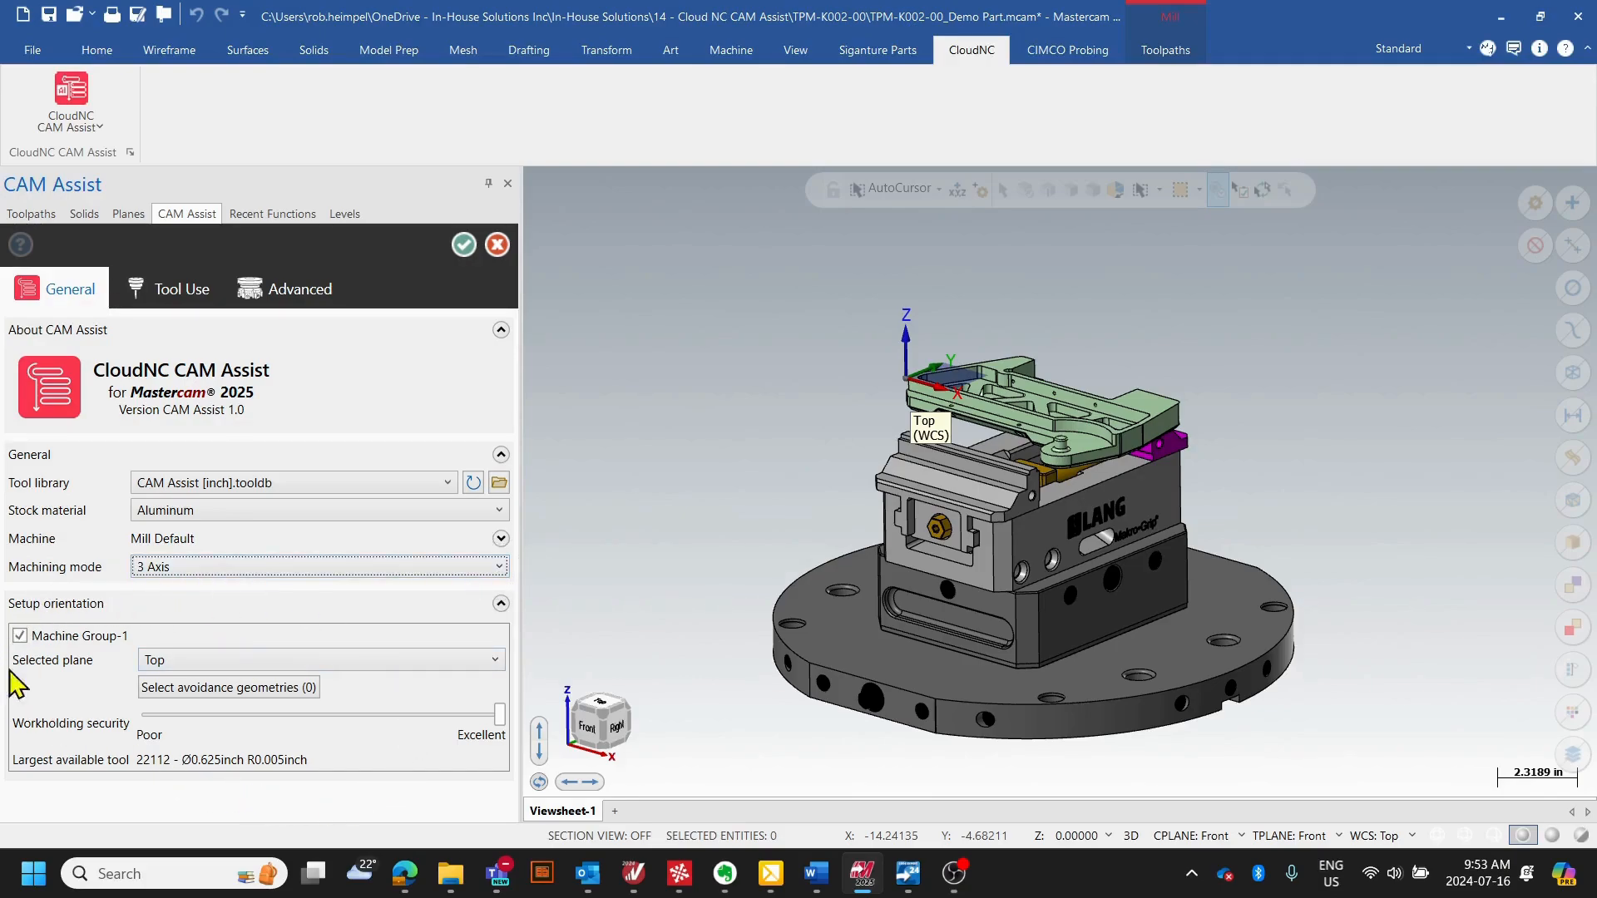
pyautogui.click(19, 635)
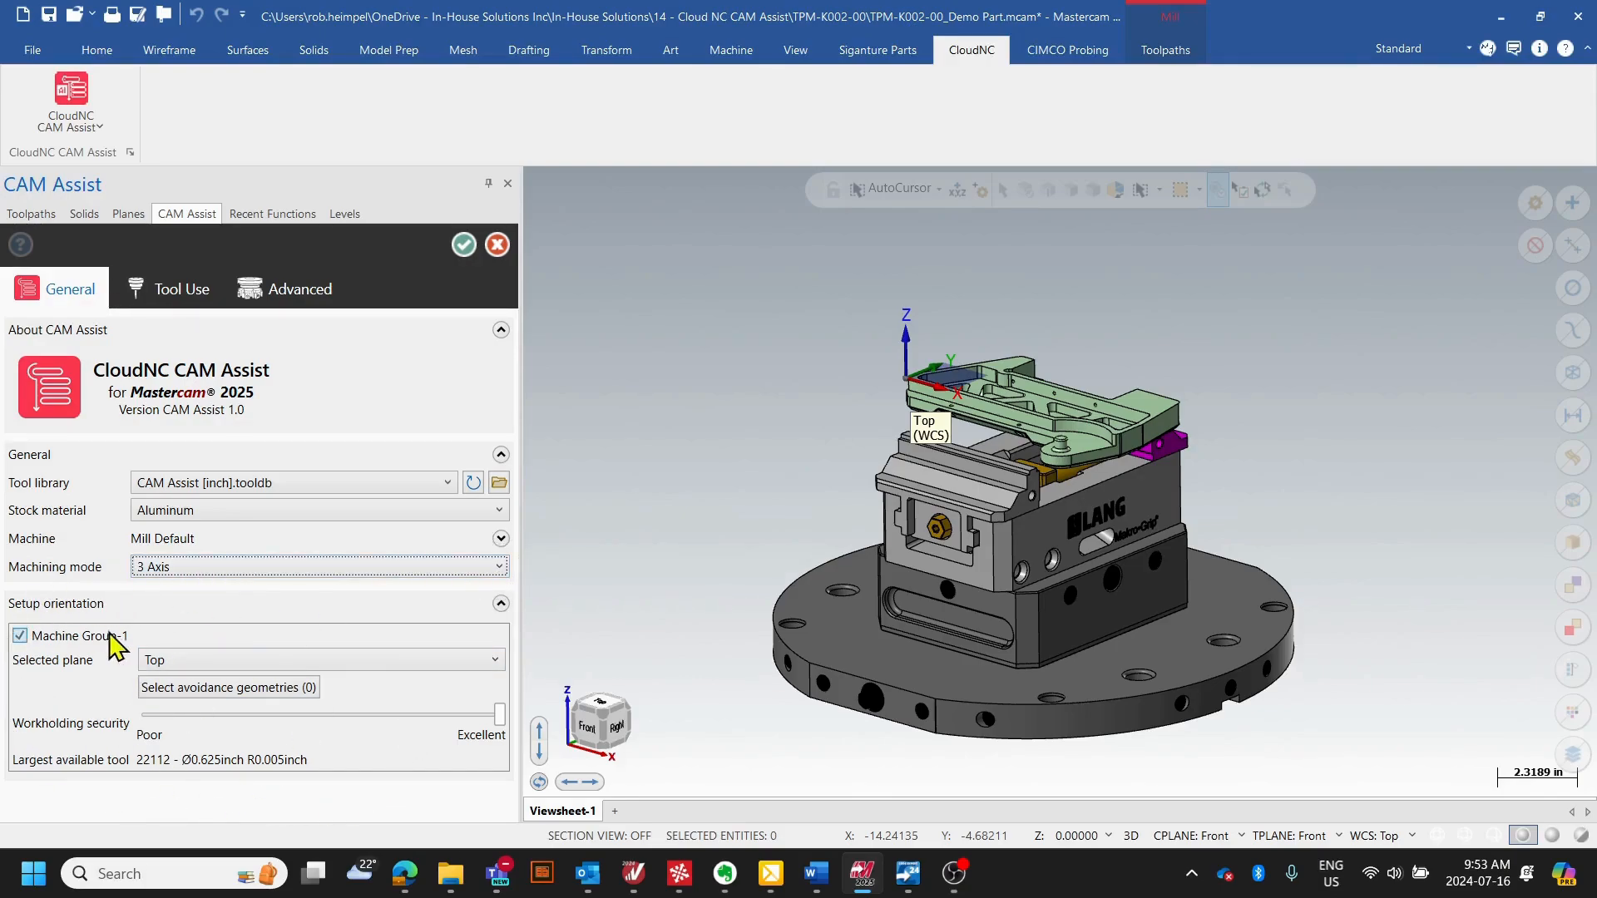
pyautogui.click(190, 662)
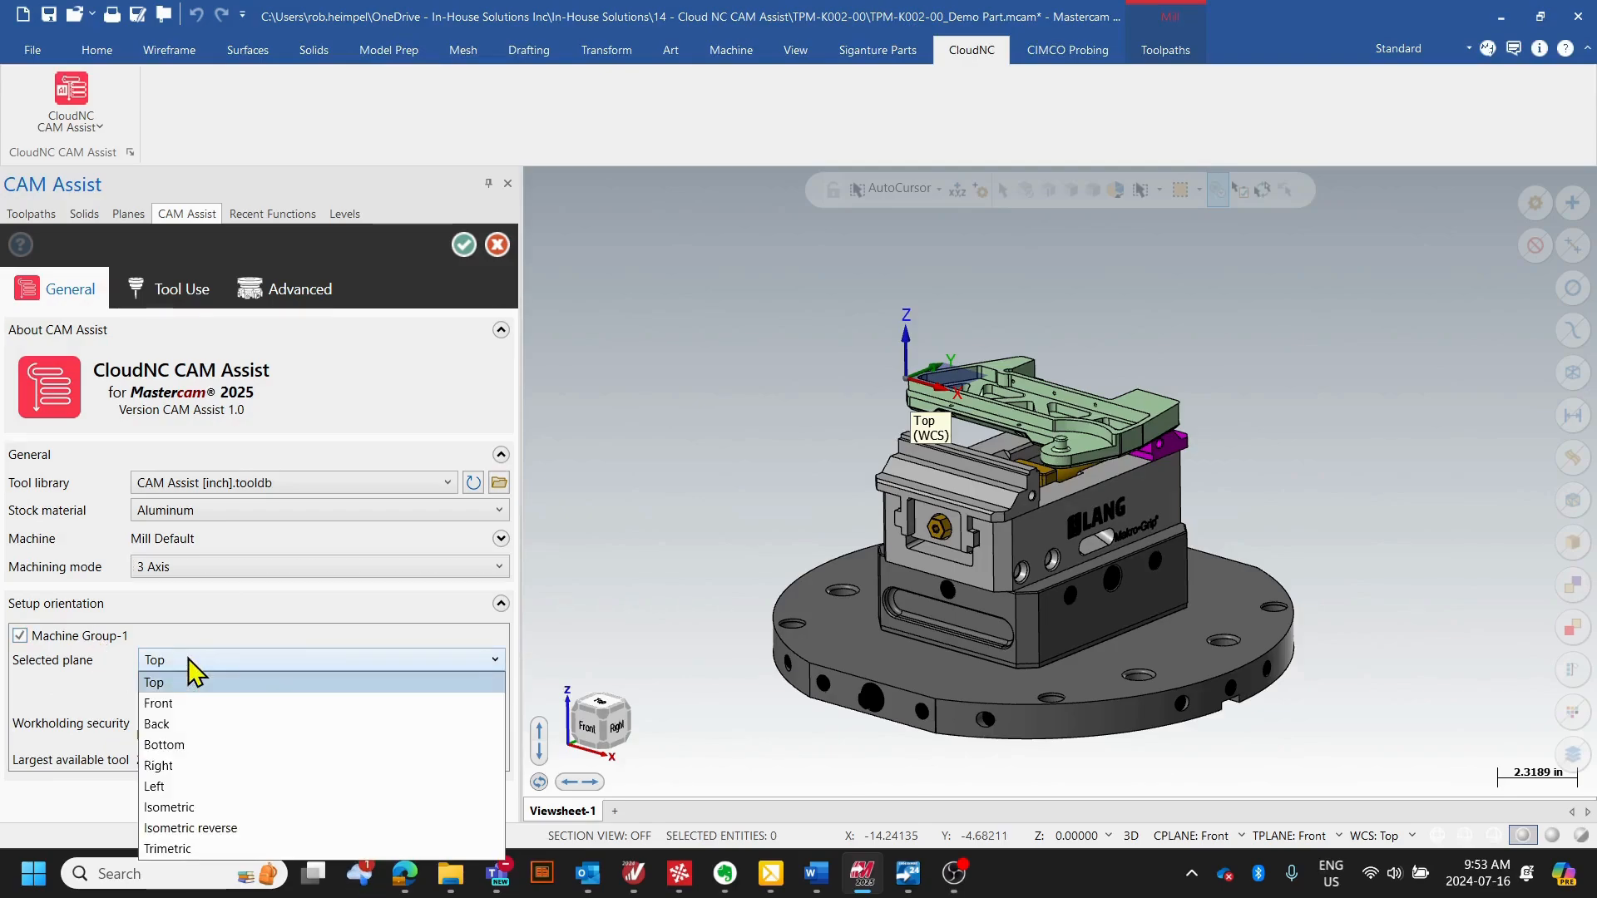
pyautogui.click(188, 682)
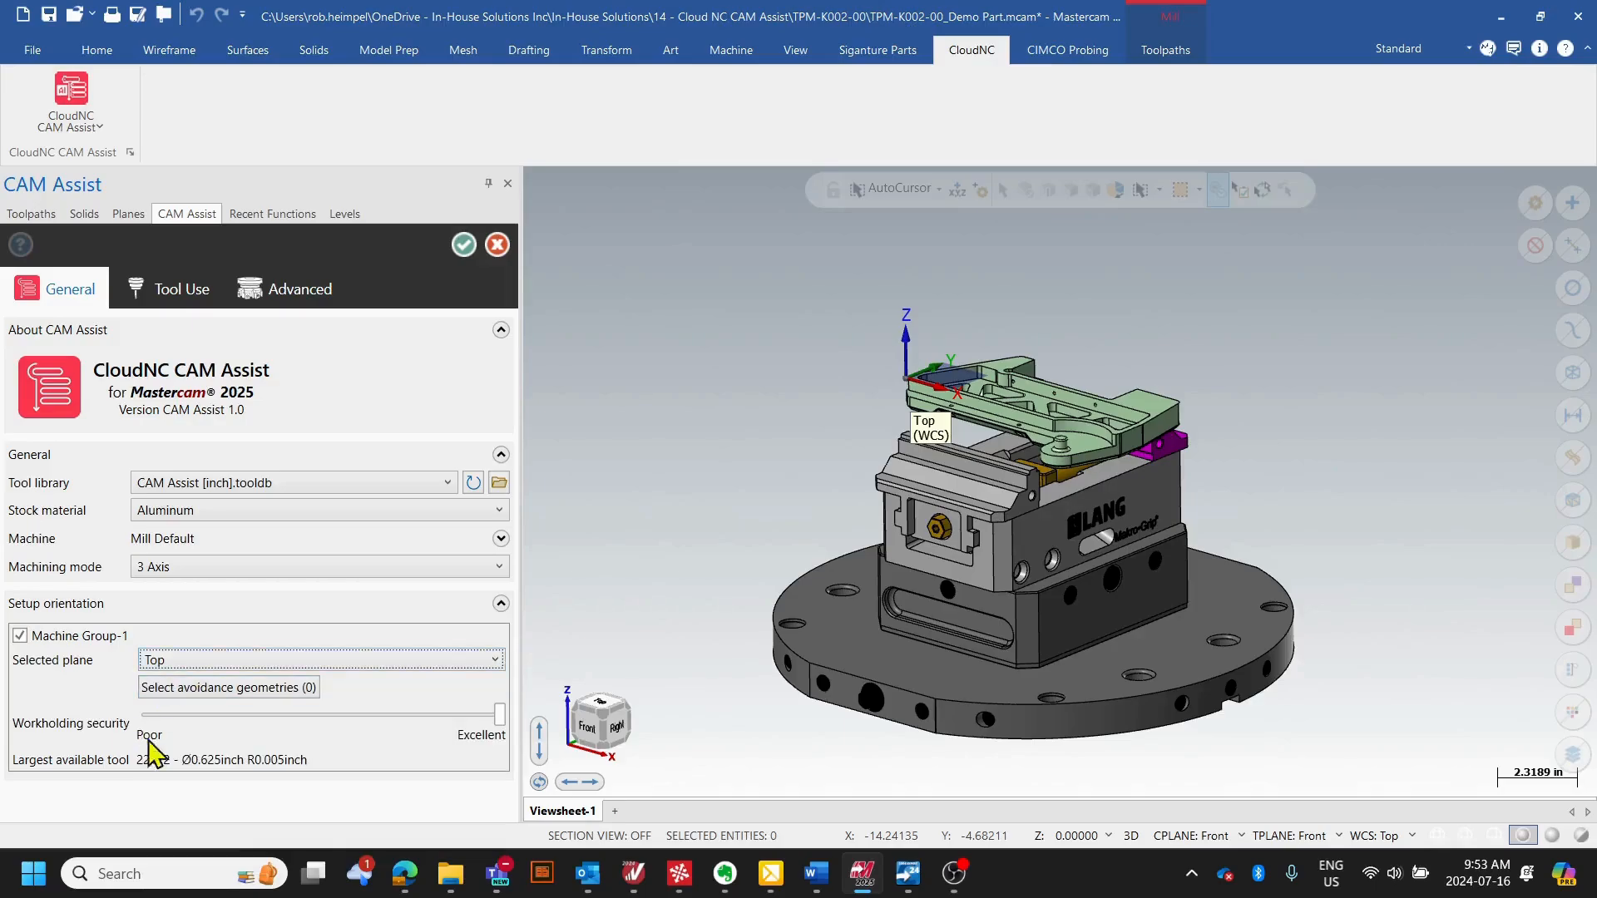
# - Select the two vise jaws as avoidance geometries and lower the workholding security to about midway between Poor and Excellent
pyautogui.click(212, 688)
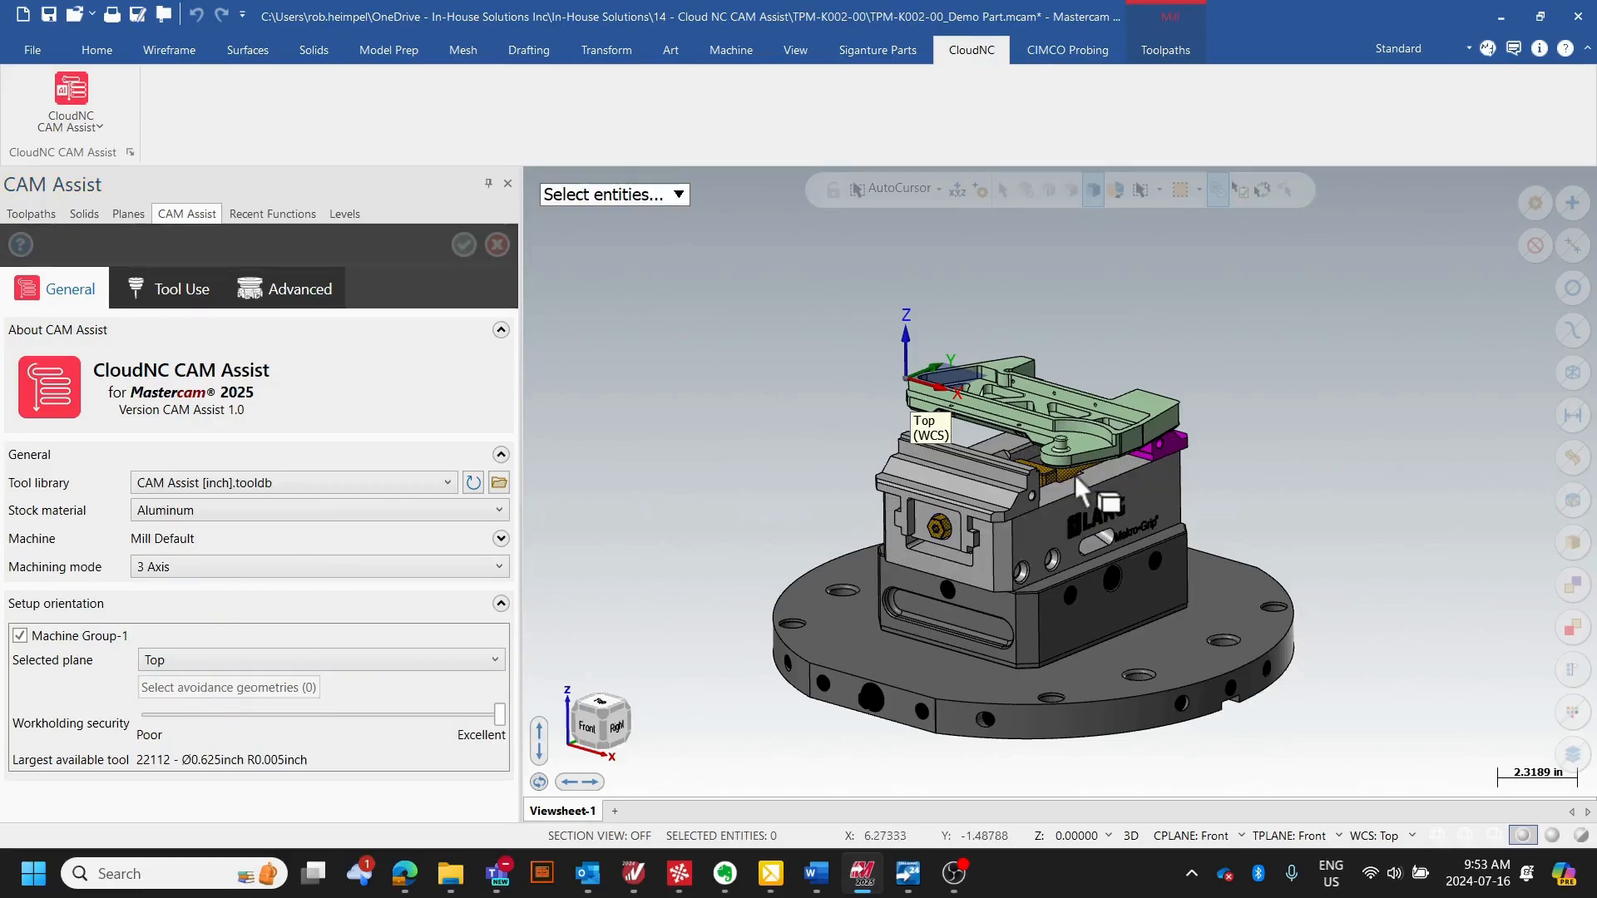
pyautogui.scroll(1, 803, 421)
pyautogui.scroll(3, 1024, 482)
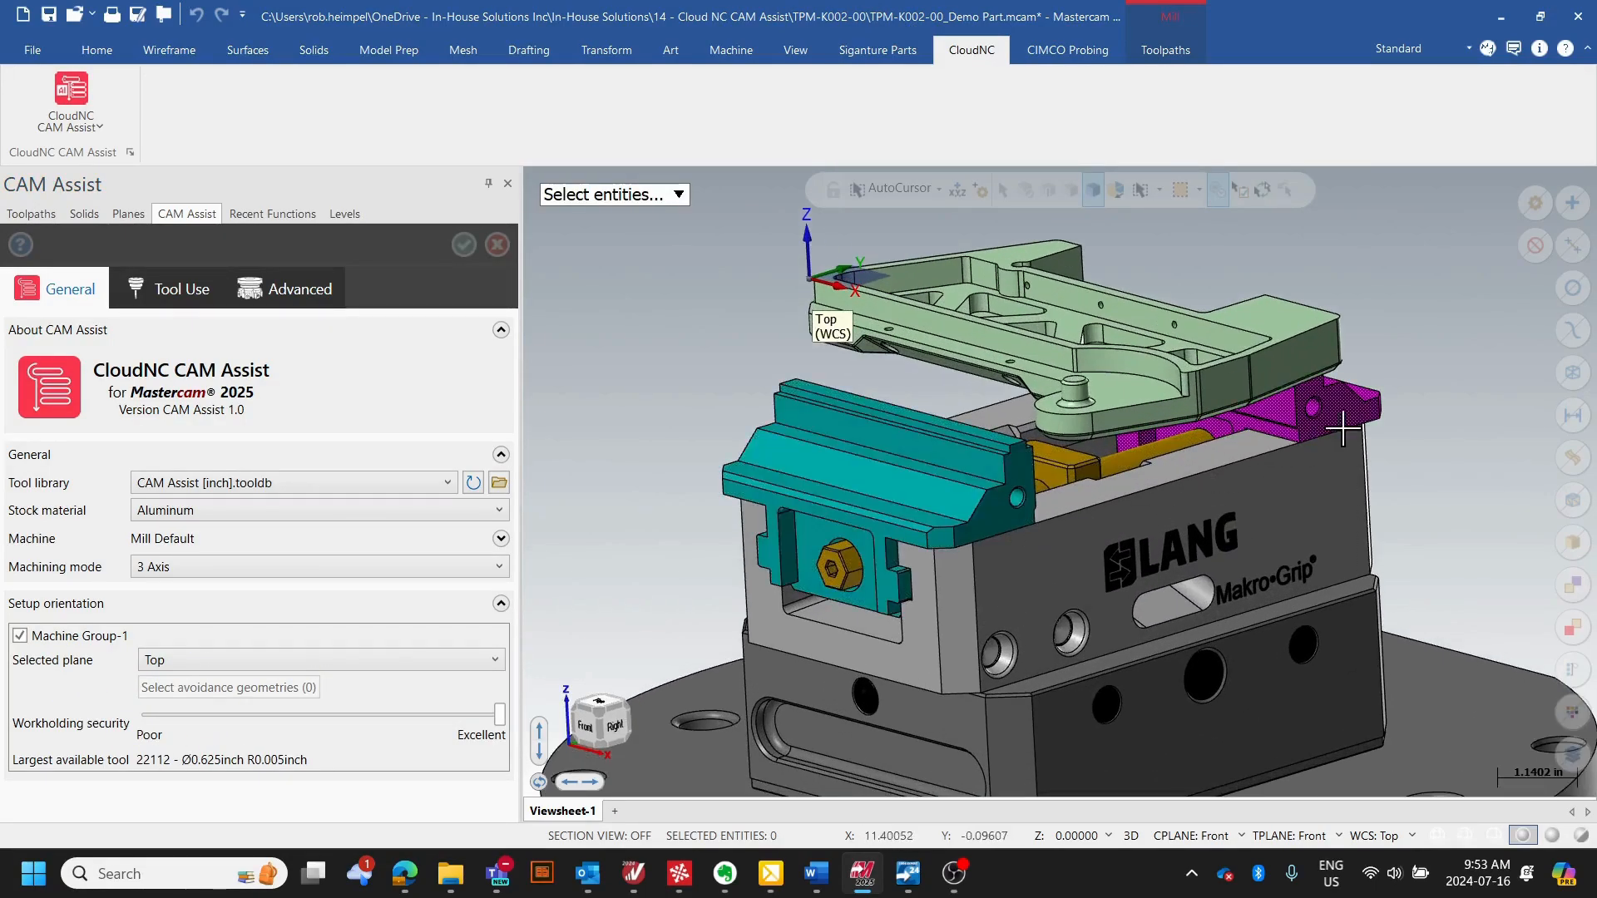
pyautogui.moveTo(1194, 524); pyautogui.dragTo(965, 455, button='middle')
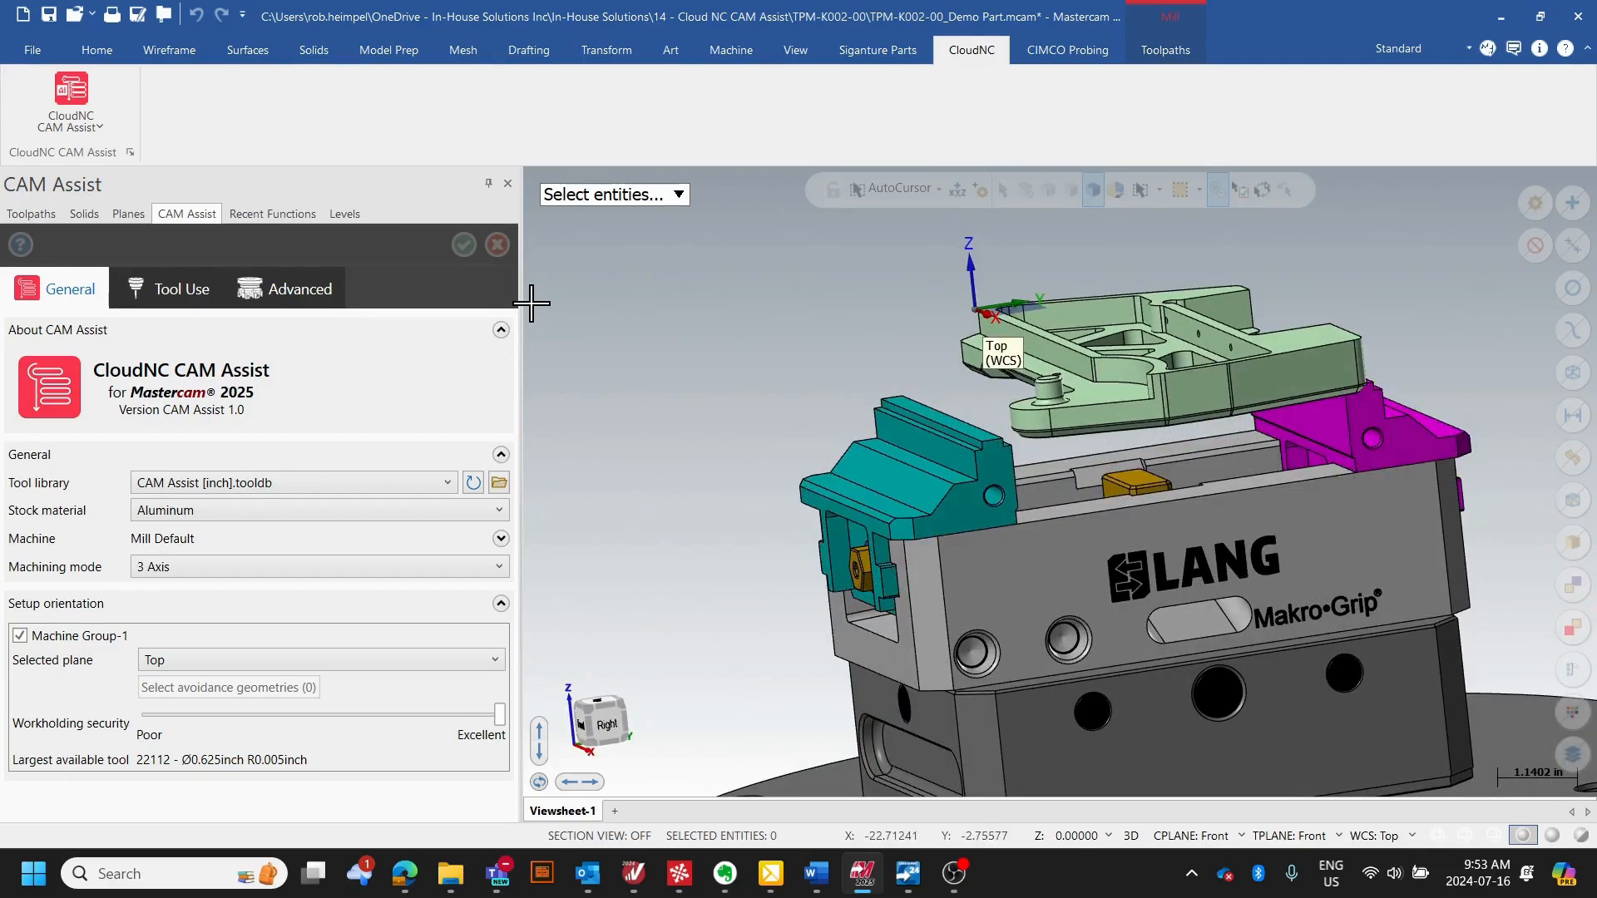
pyautogui.press('Escape')
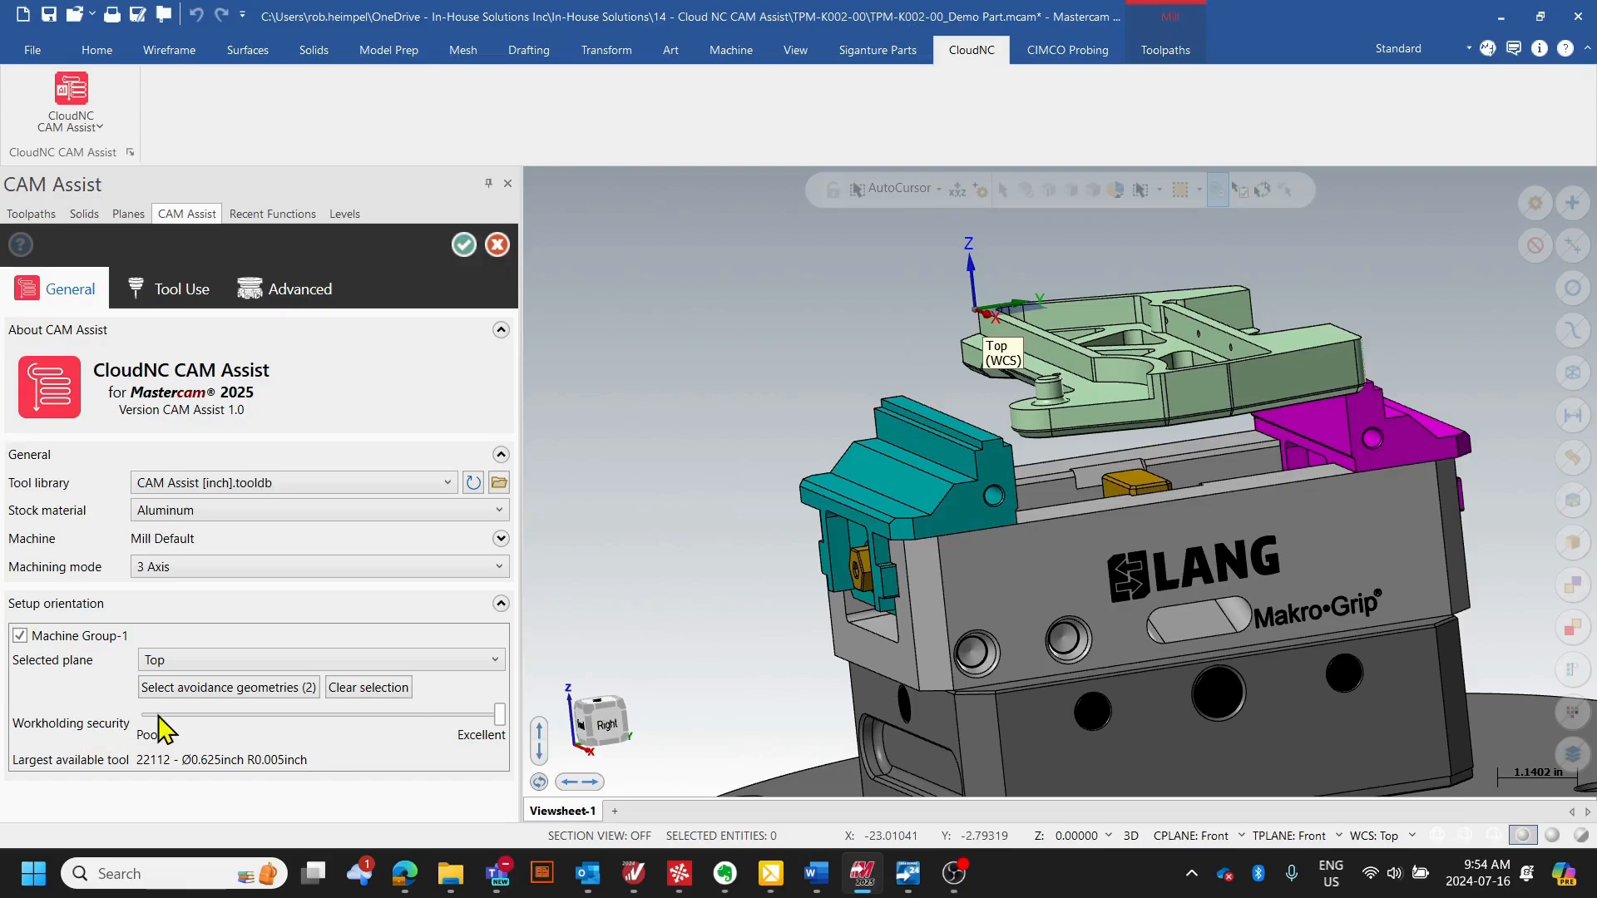
pyautogui.moveTo(499, 713); pyautogui.dragTo(339, 715)
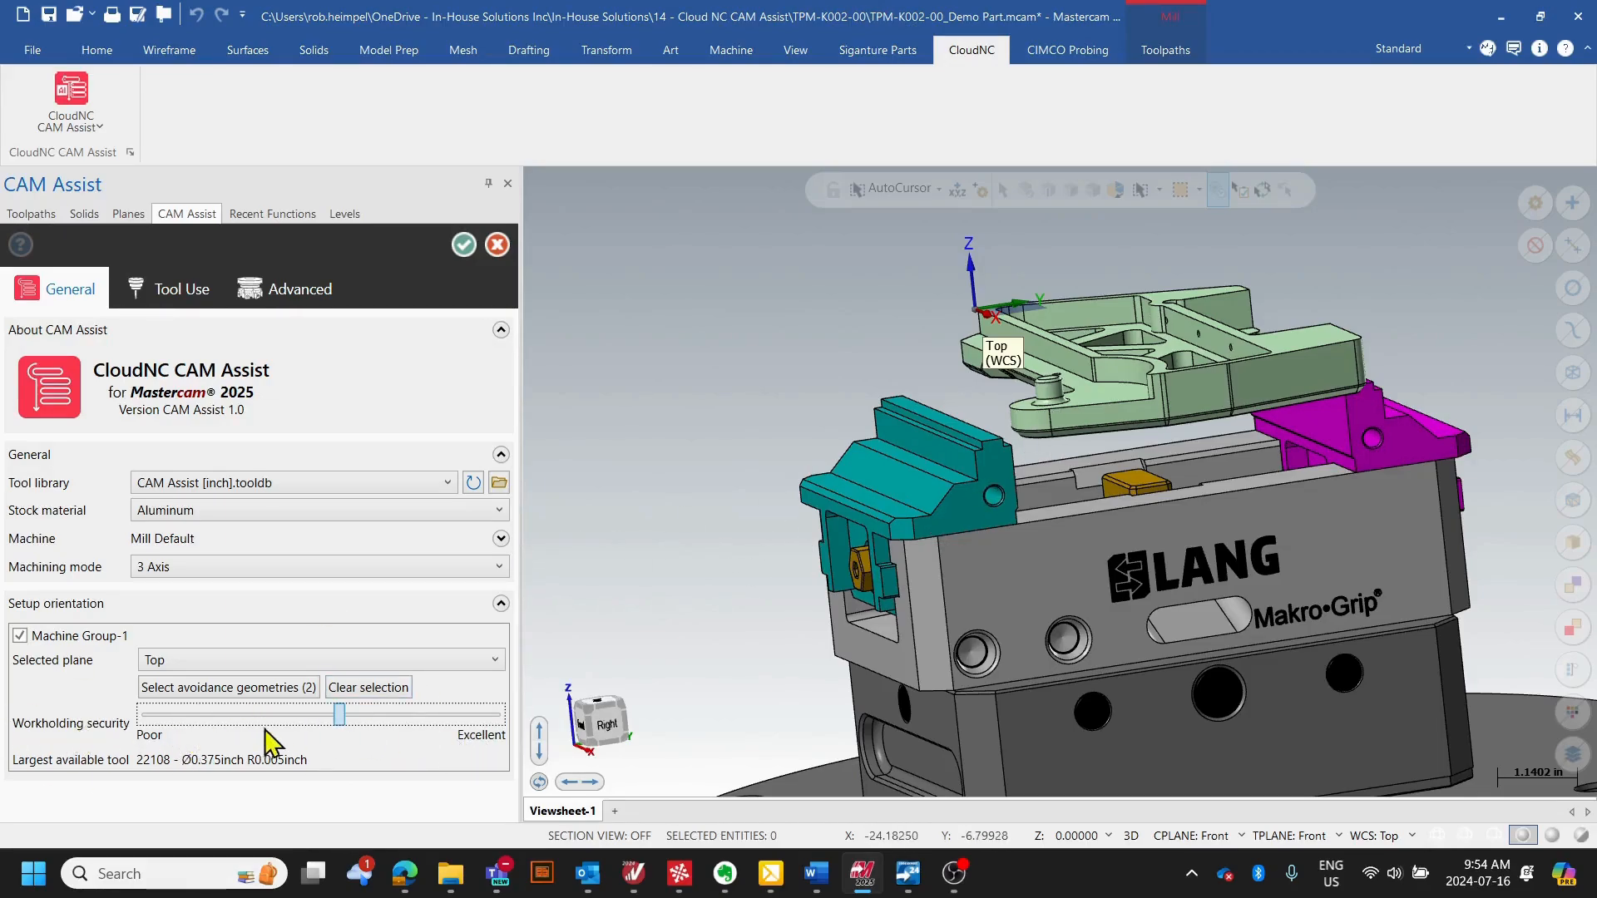
# - Raise the workholding security of Machine Group-1 to Excellent
pyautogui.moveTo(339, 717); pyautogui.dragTo(532, 717)
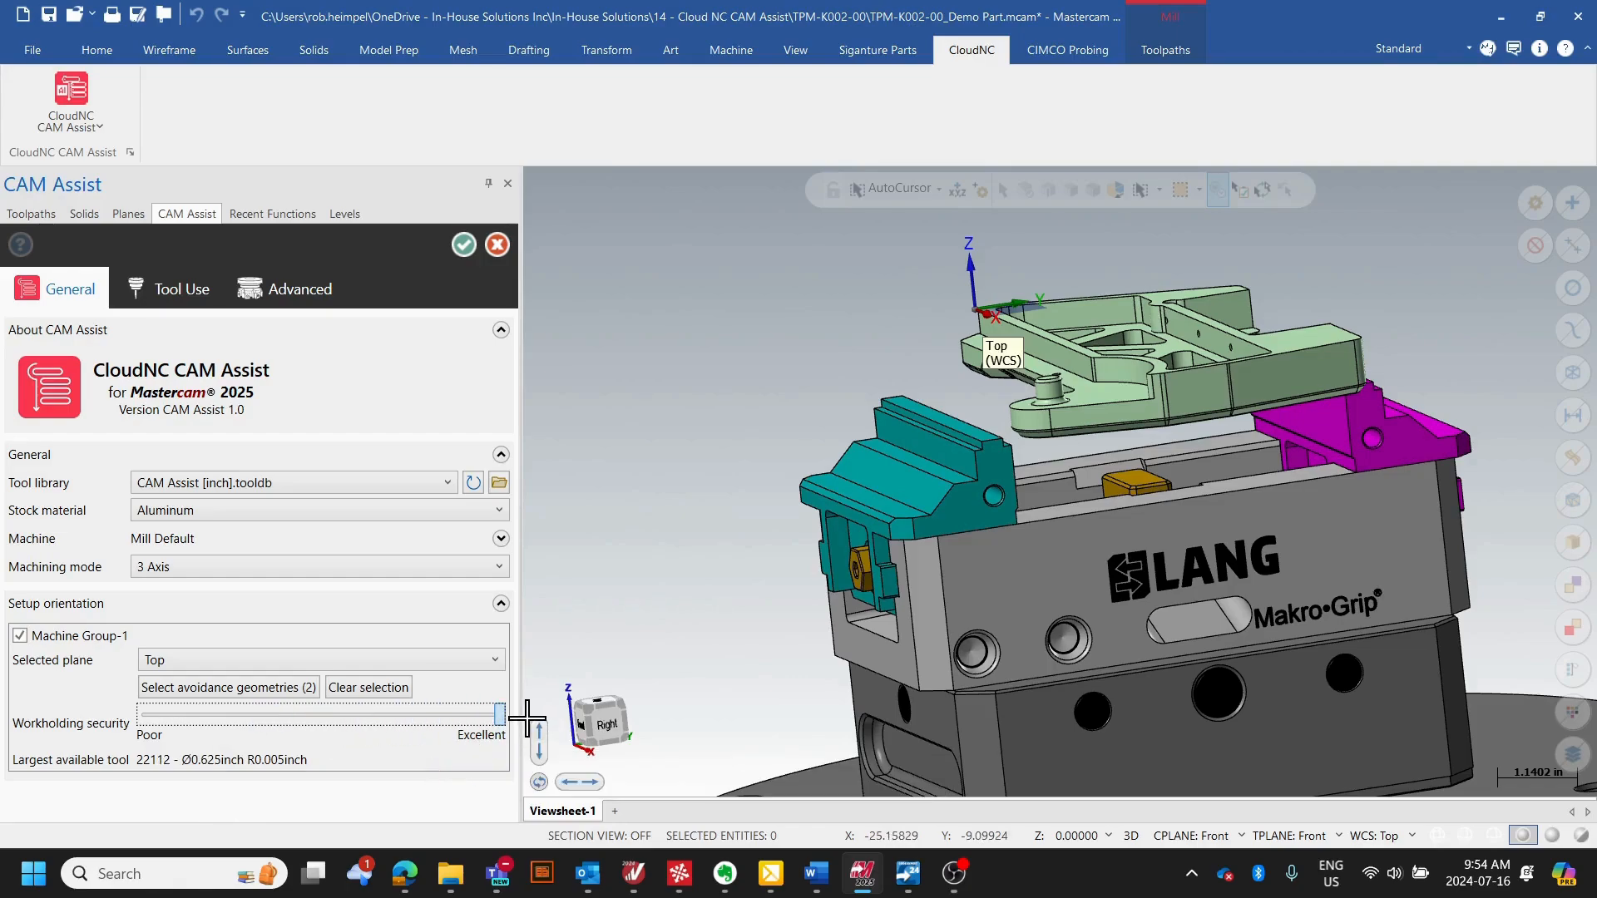
# - Review the tool assemblies in the CAM Assist [inch] library, checking that the 12401 chamfer mill's allowed usage can be toggled and keeping it enabled
pyautogui.click(177, 287)
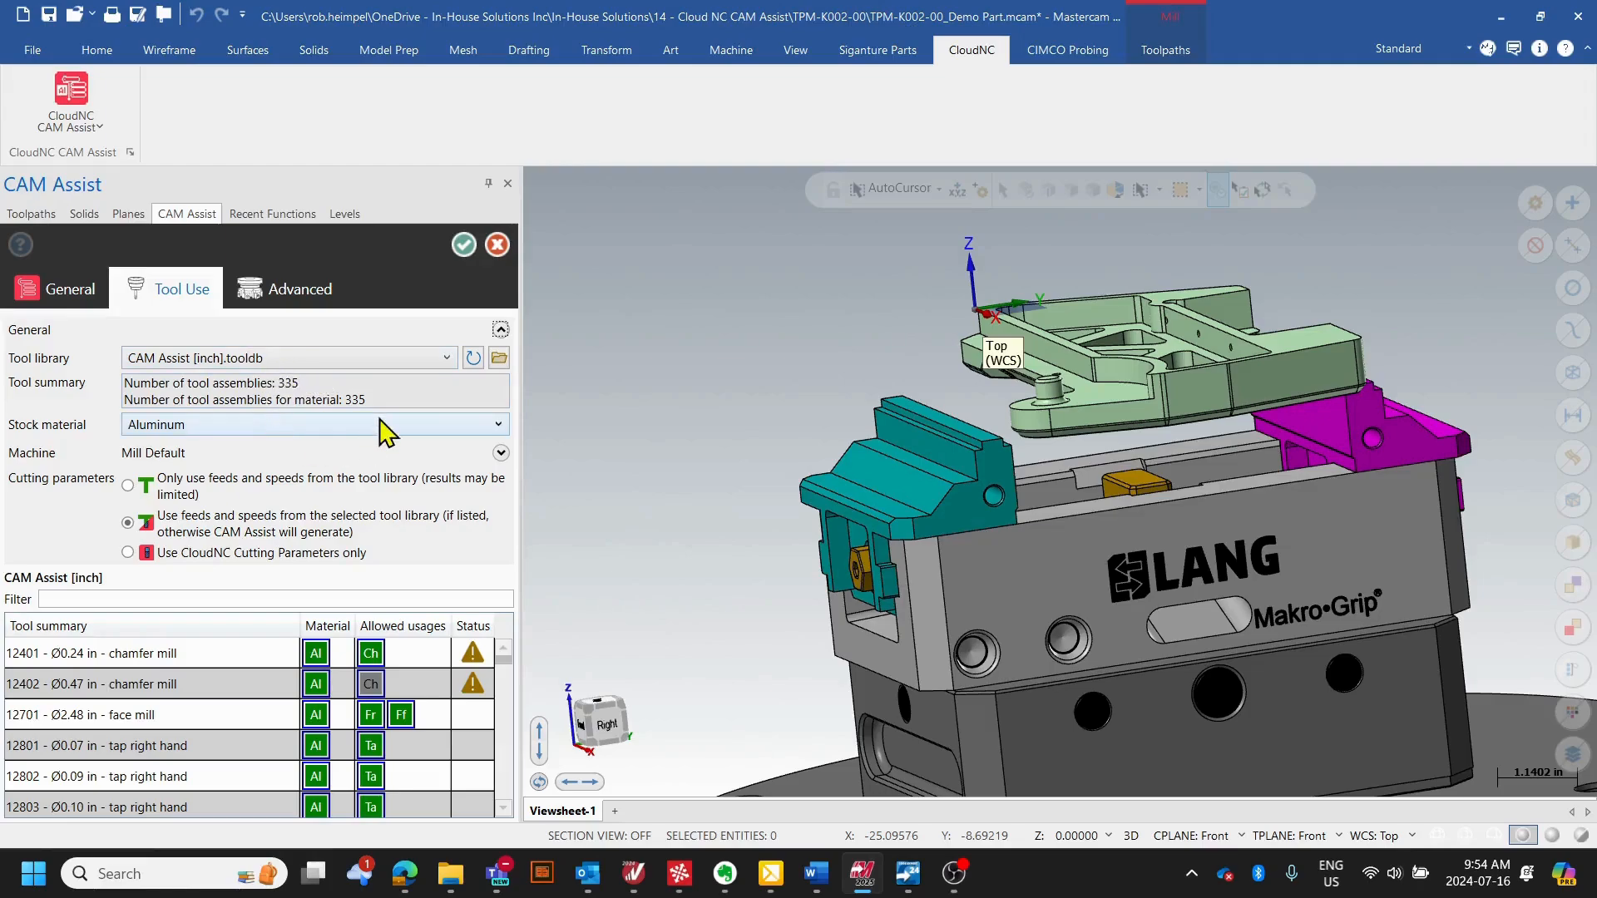
pyautogui.moveTo(309, 387); pyautogui.dragTo(113, 423)
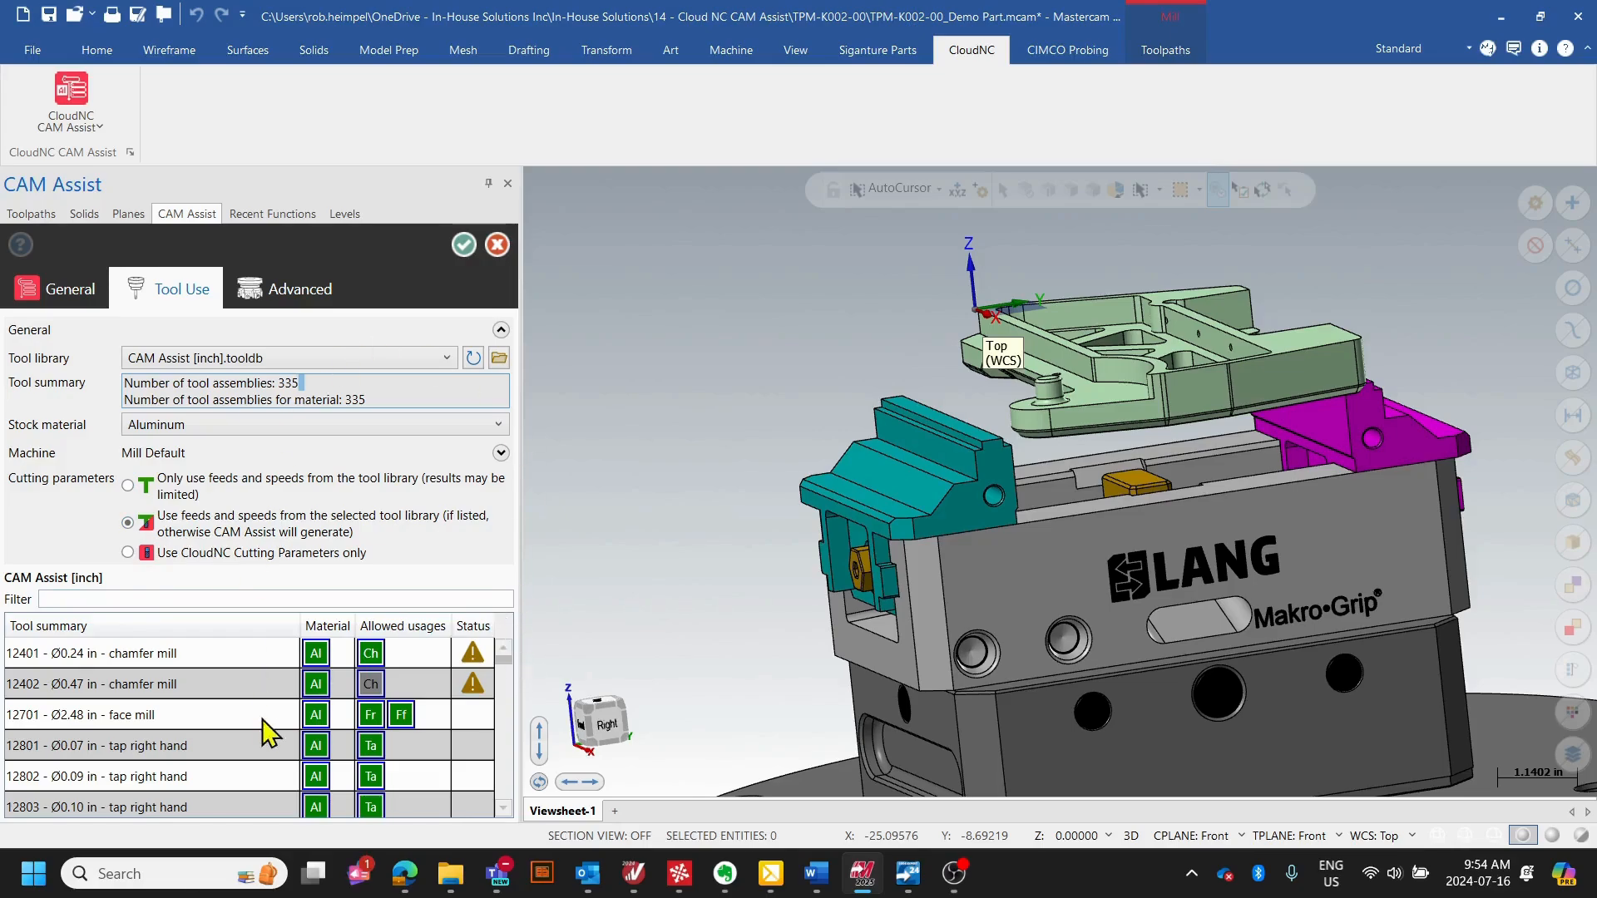
pyautogui.scroll(-3, 58, 703)
pyautogui.scroll(3, 53, 705)
pyautogui.click(373, 657)
pyautogui.click(371, 655)
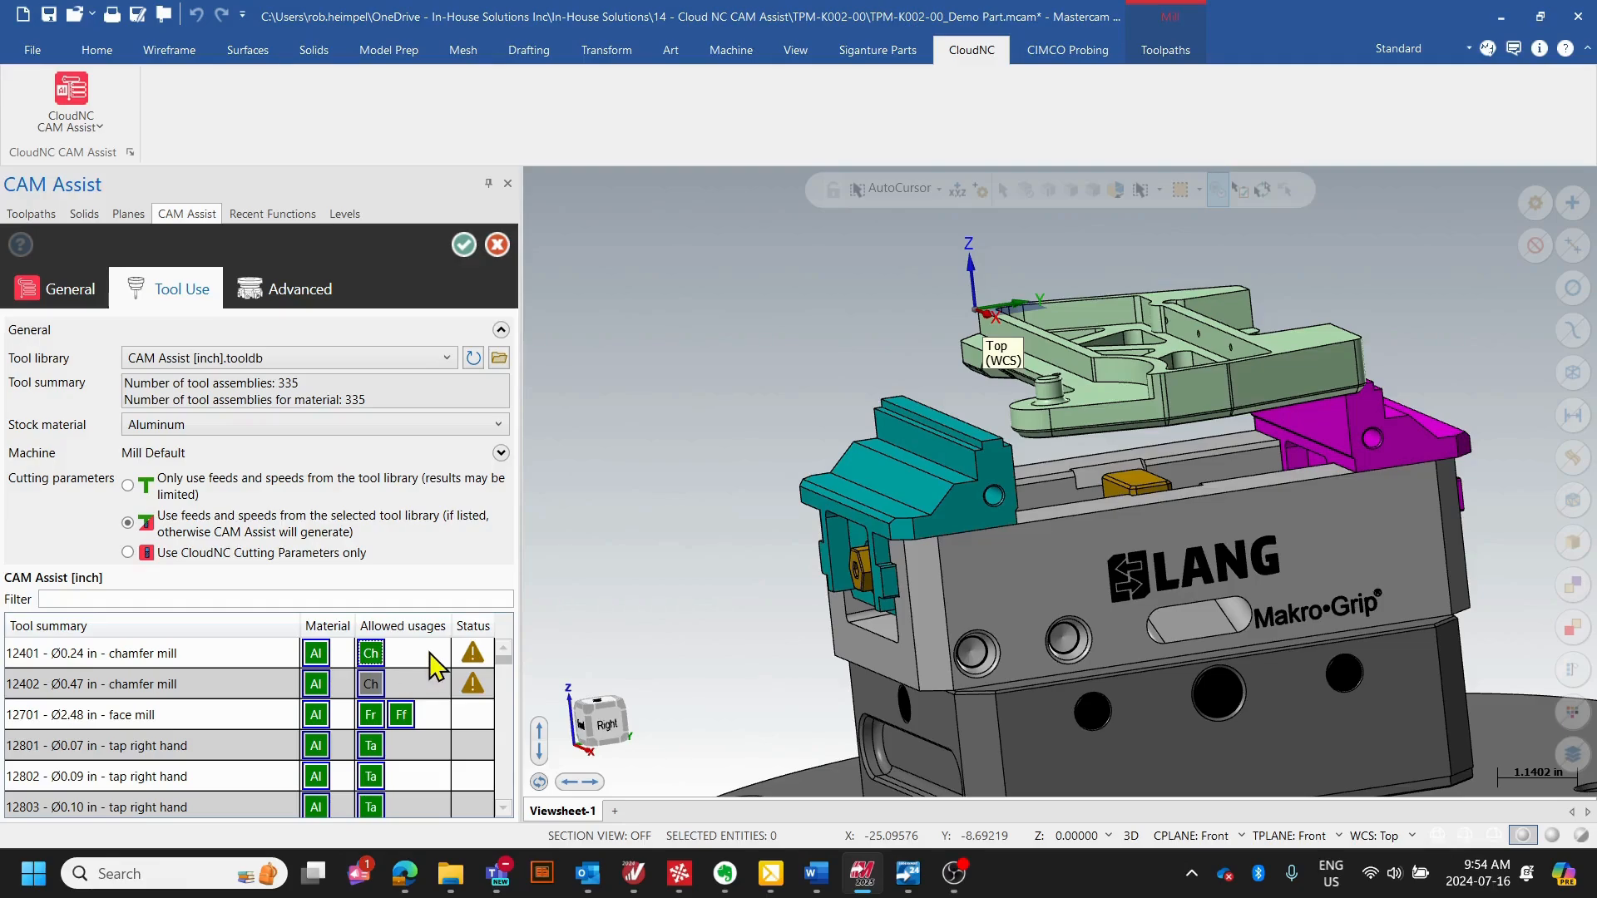
# - Review the advanced toolpath types and faulty model actions, keeping Spot drilling enabled and Proceed with errors selected
pyautogui.click(319, 306)
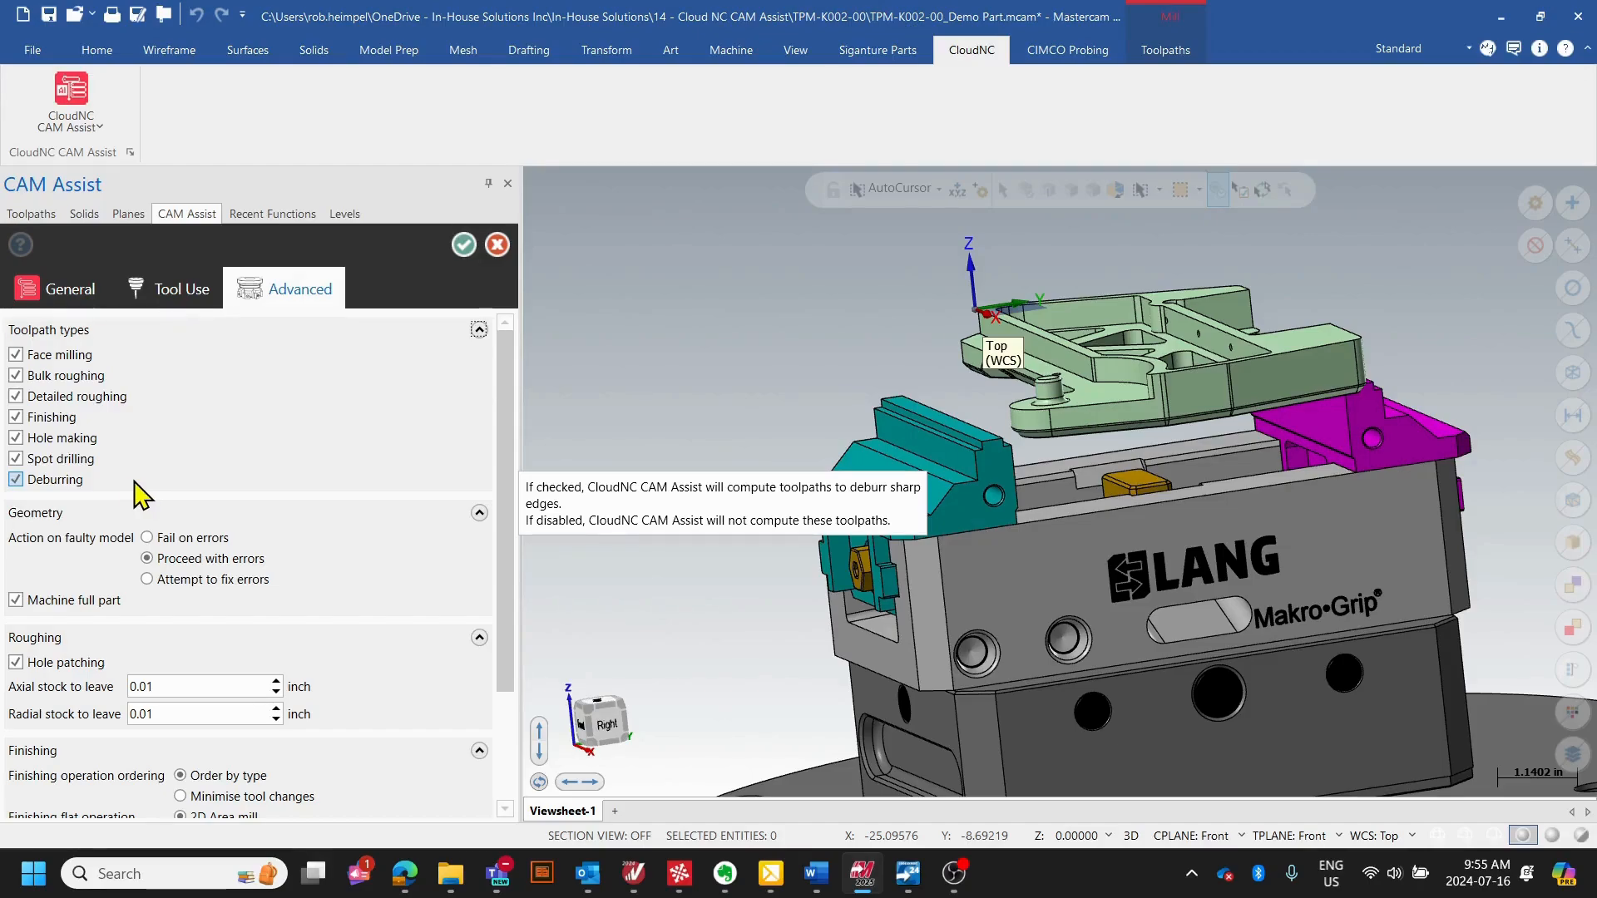
pyautogui.click(15, 458)
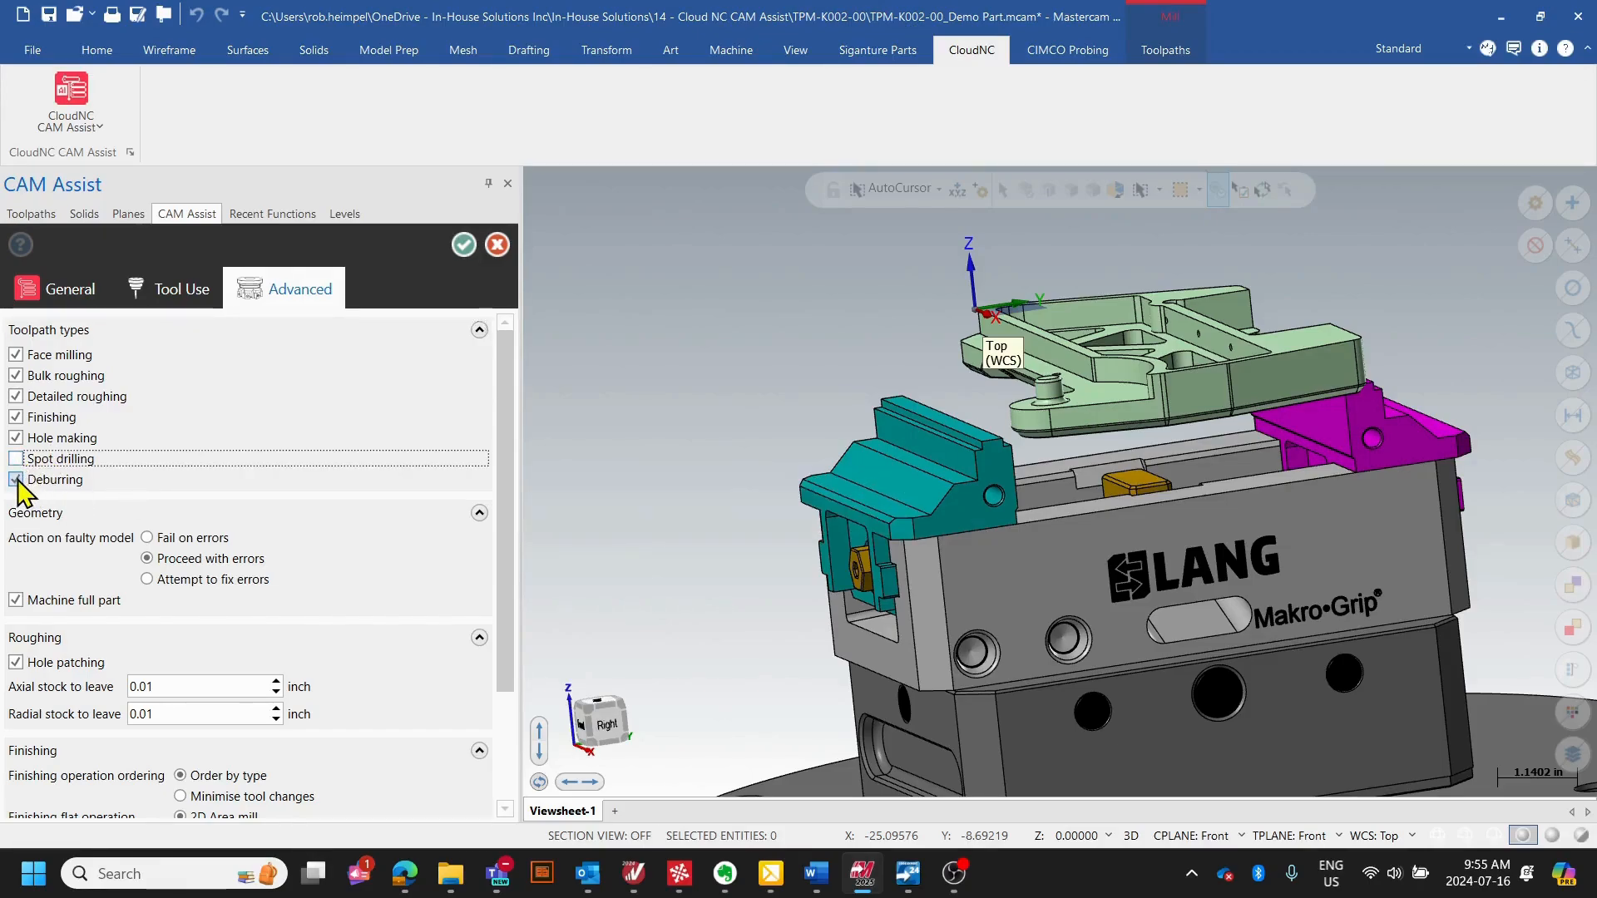
pyautogui.click(15, 458)
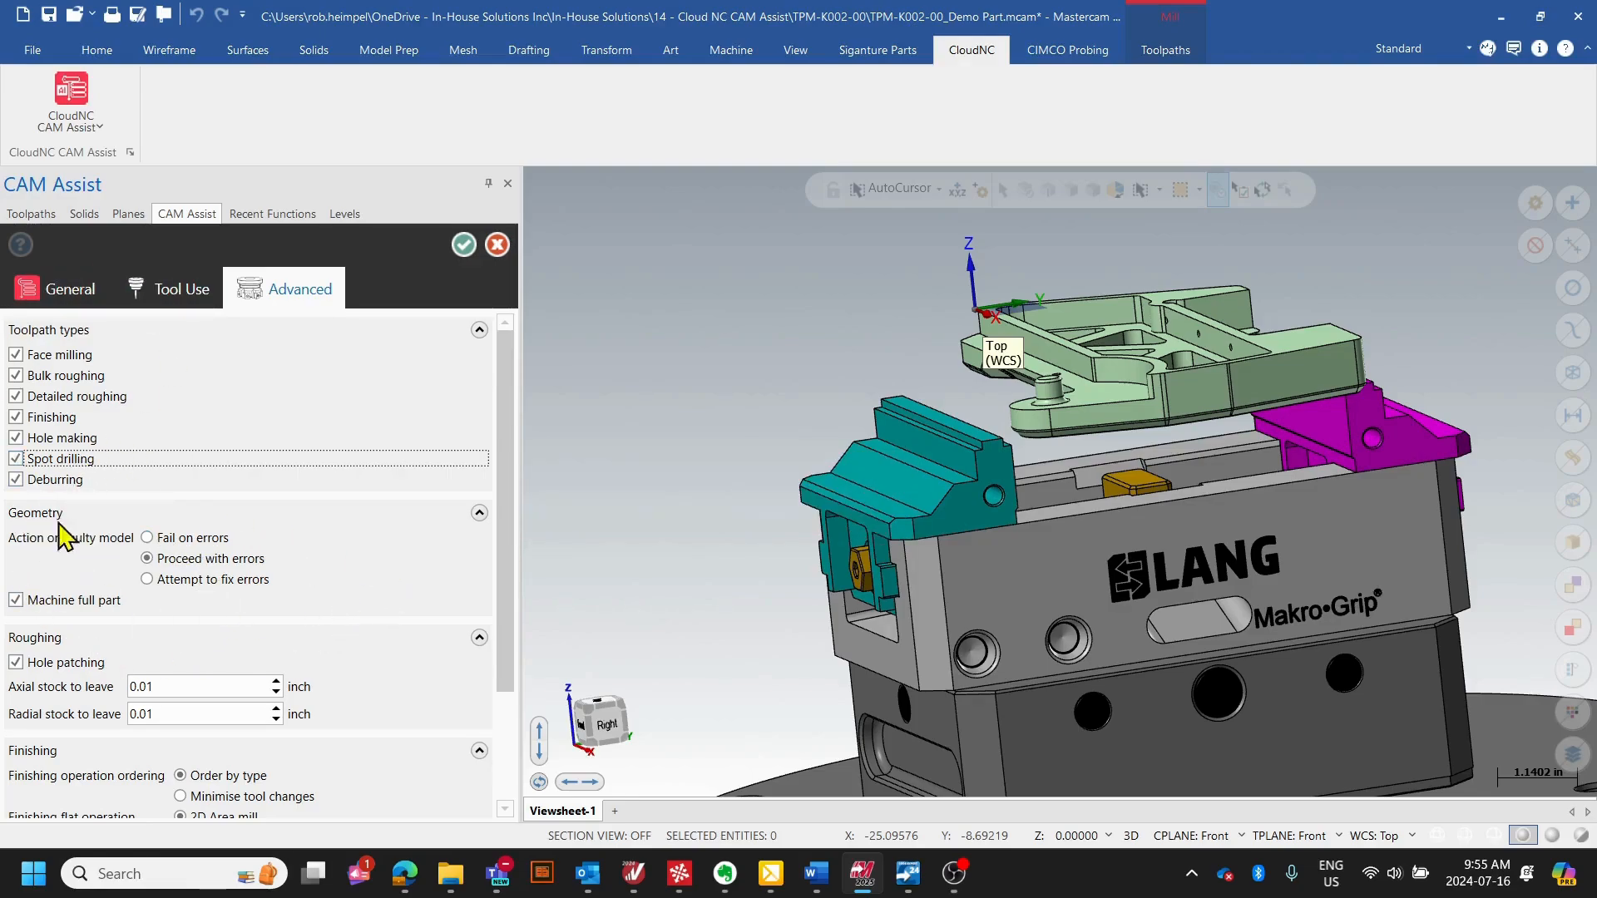
pyautogui.moveTo(40, 549)
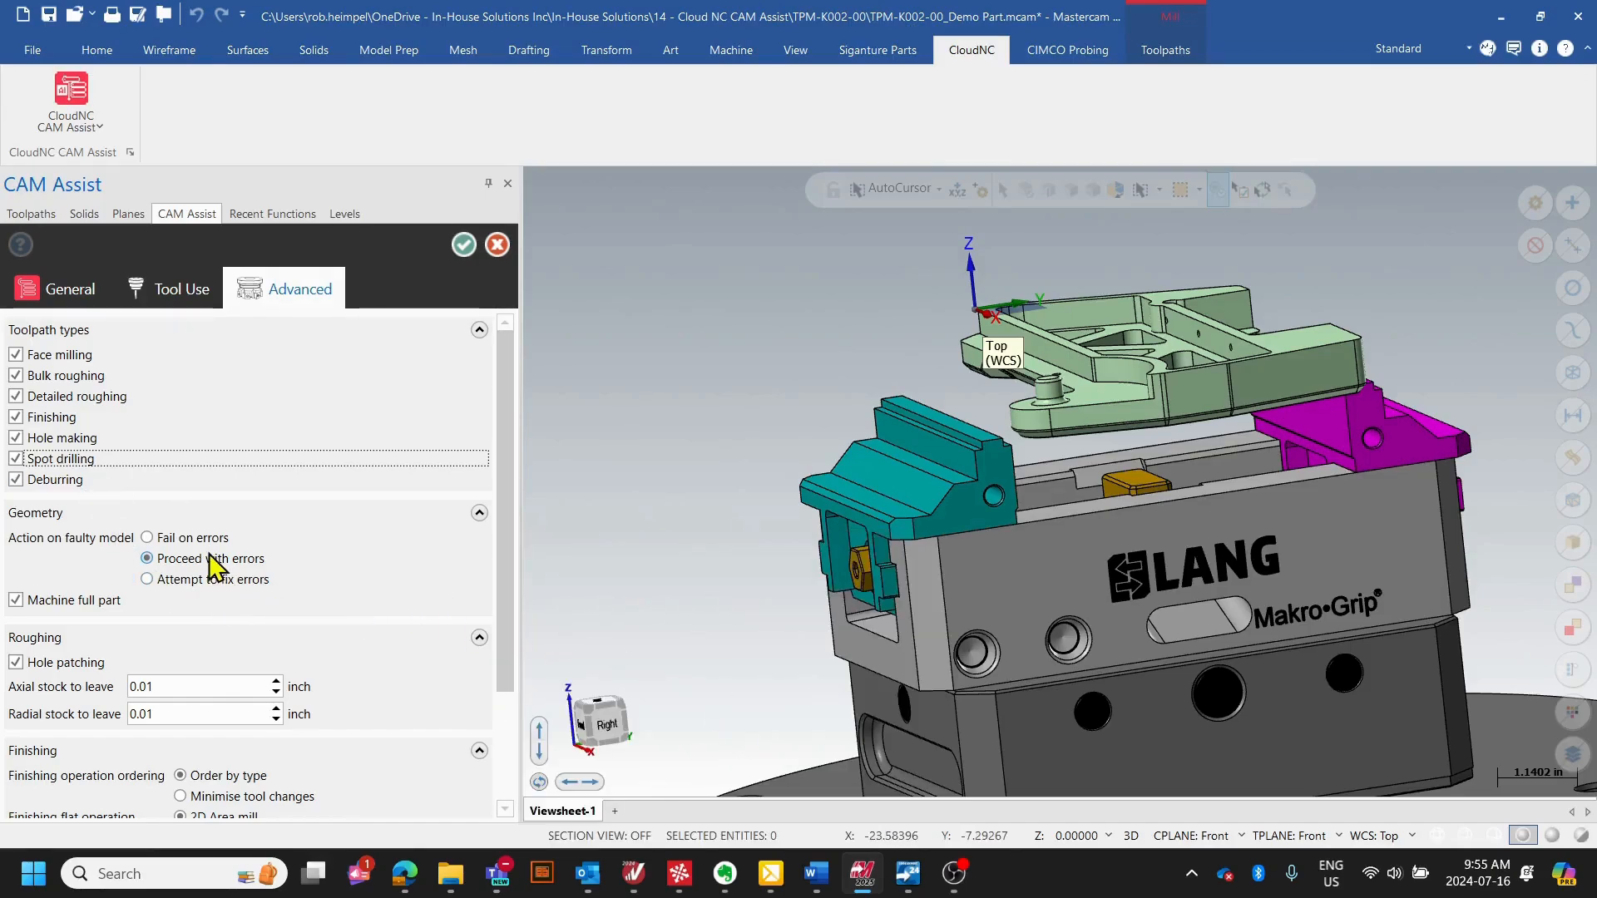
pyautogui.moveTo(120, 542)
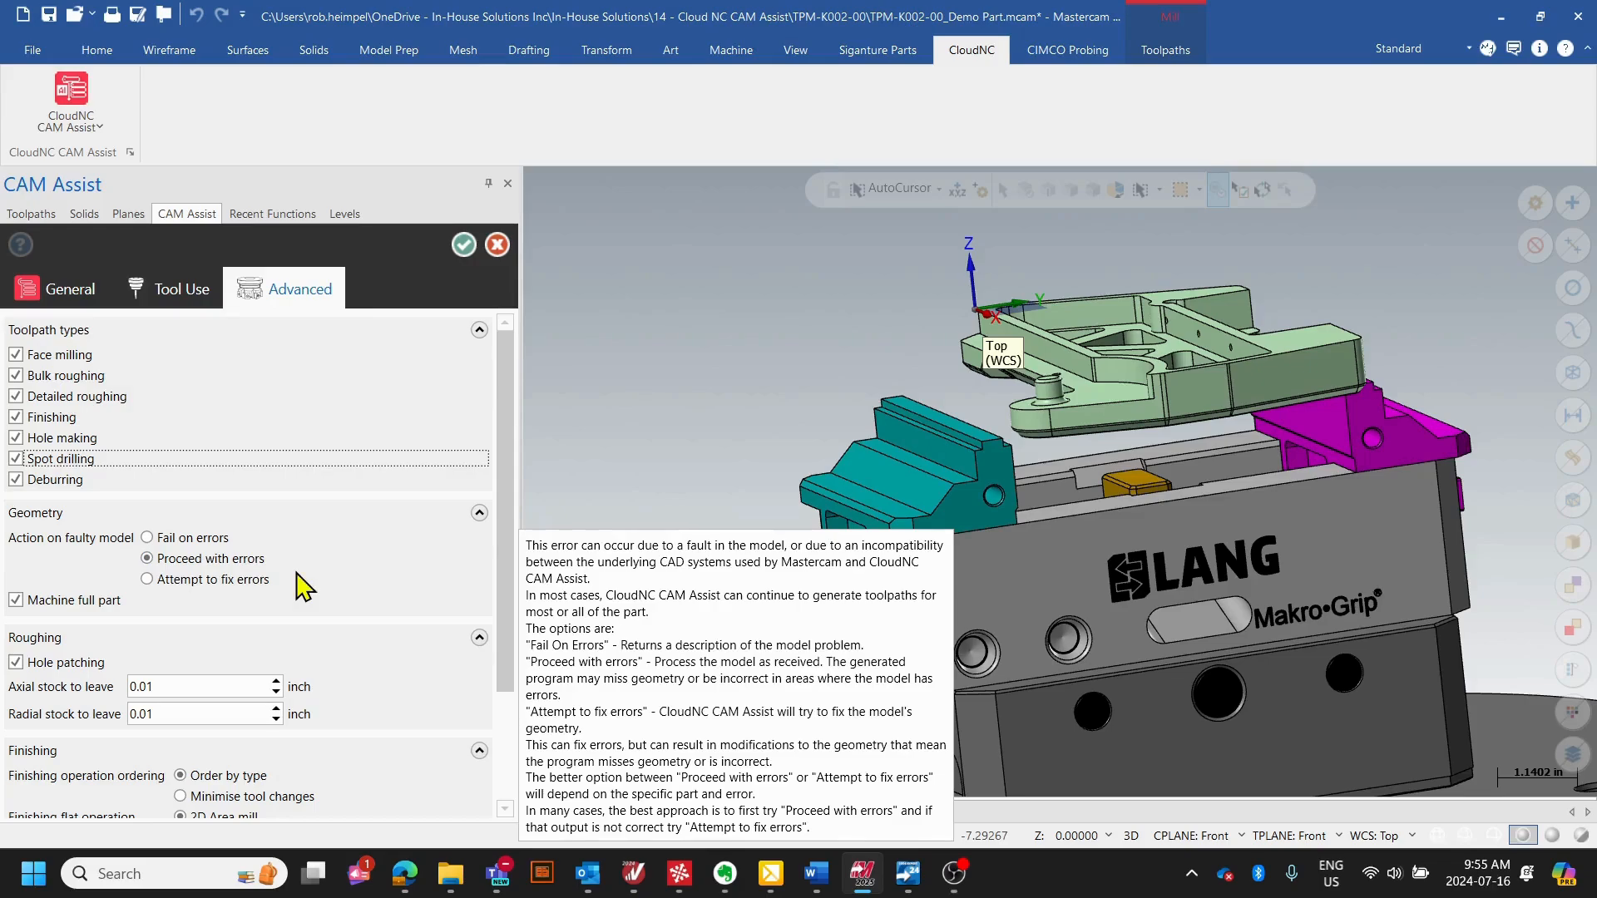
# - Review the face selection option offered without full-part machining, keeping Machine full part enabled
pyautogui.moveTo(18, 609)
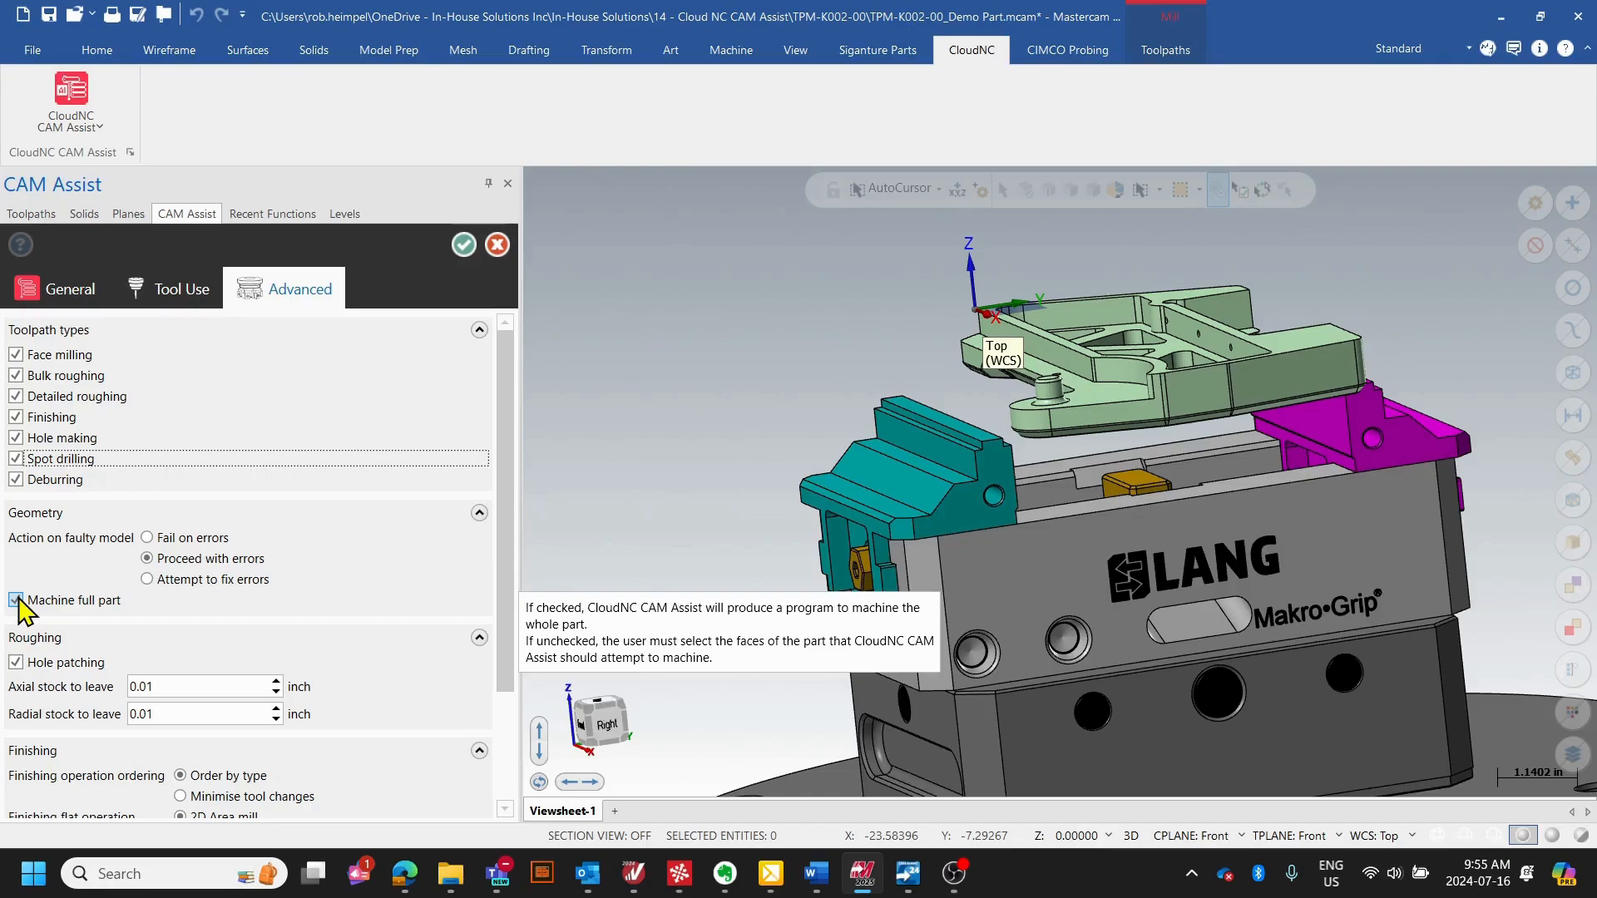
pyautogui.click(16, 601)
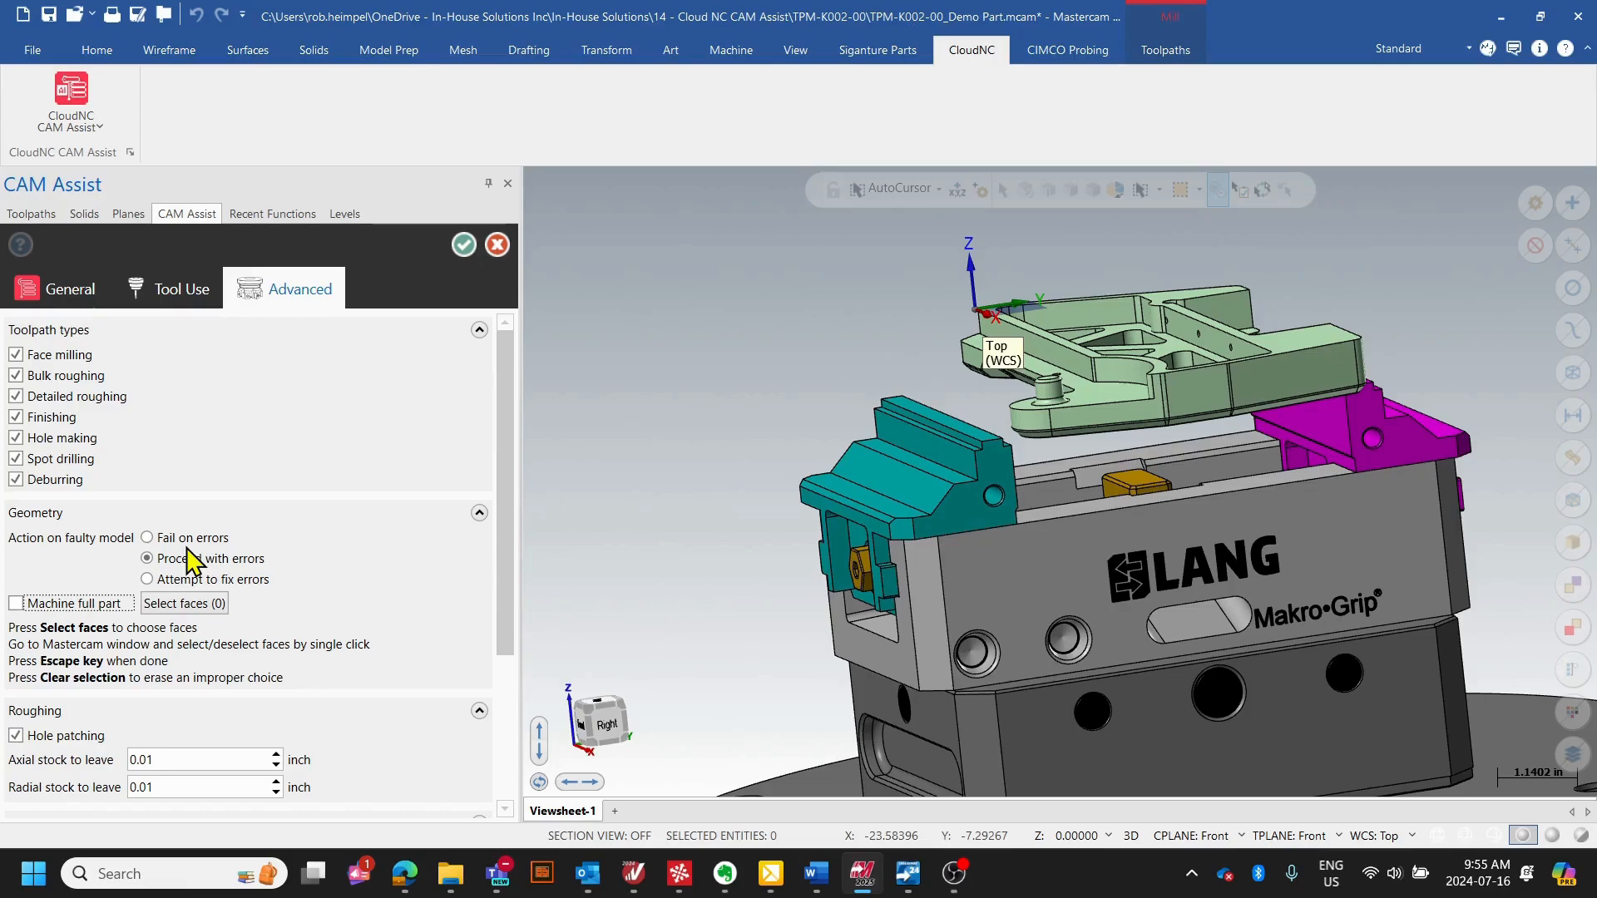
pyautogui.click(17, 604)
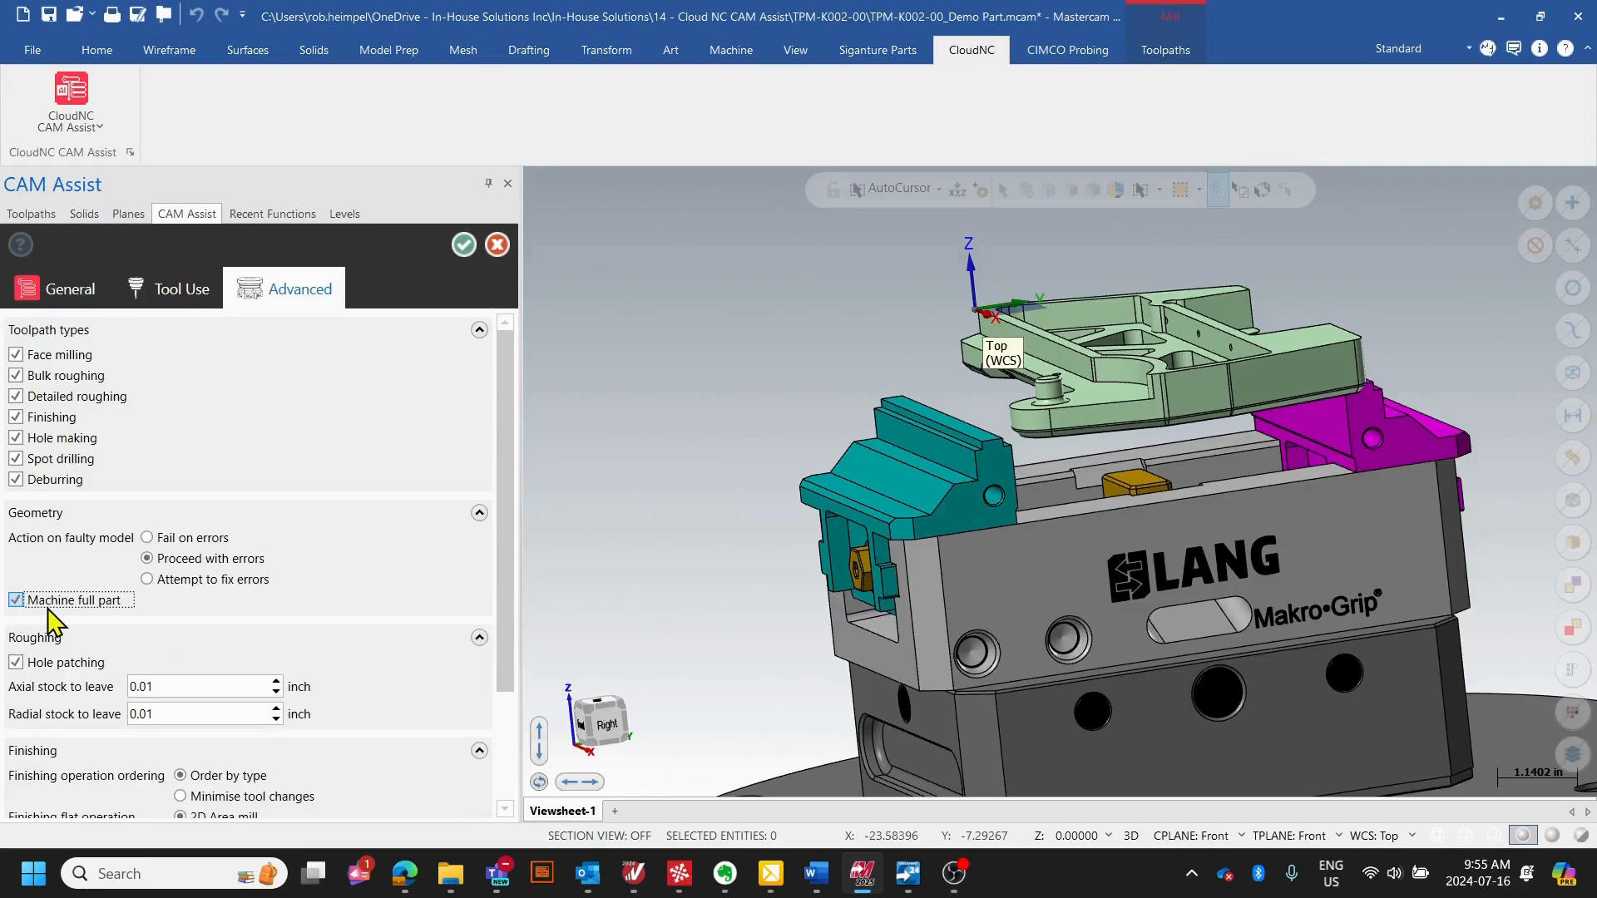
# - Review the roughing settings with Hole patching kept enabled, and examine the holes in the part's side face above the vise jaw
pyautogui.scroll(-3, 499, 566)
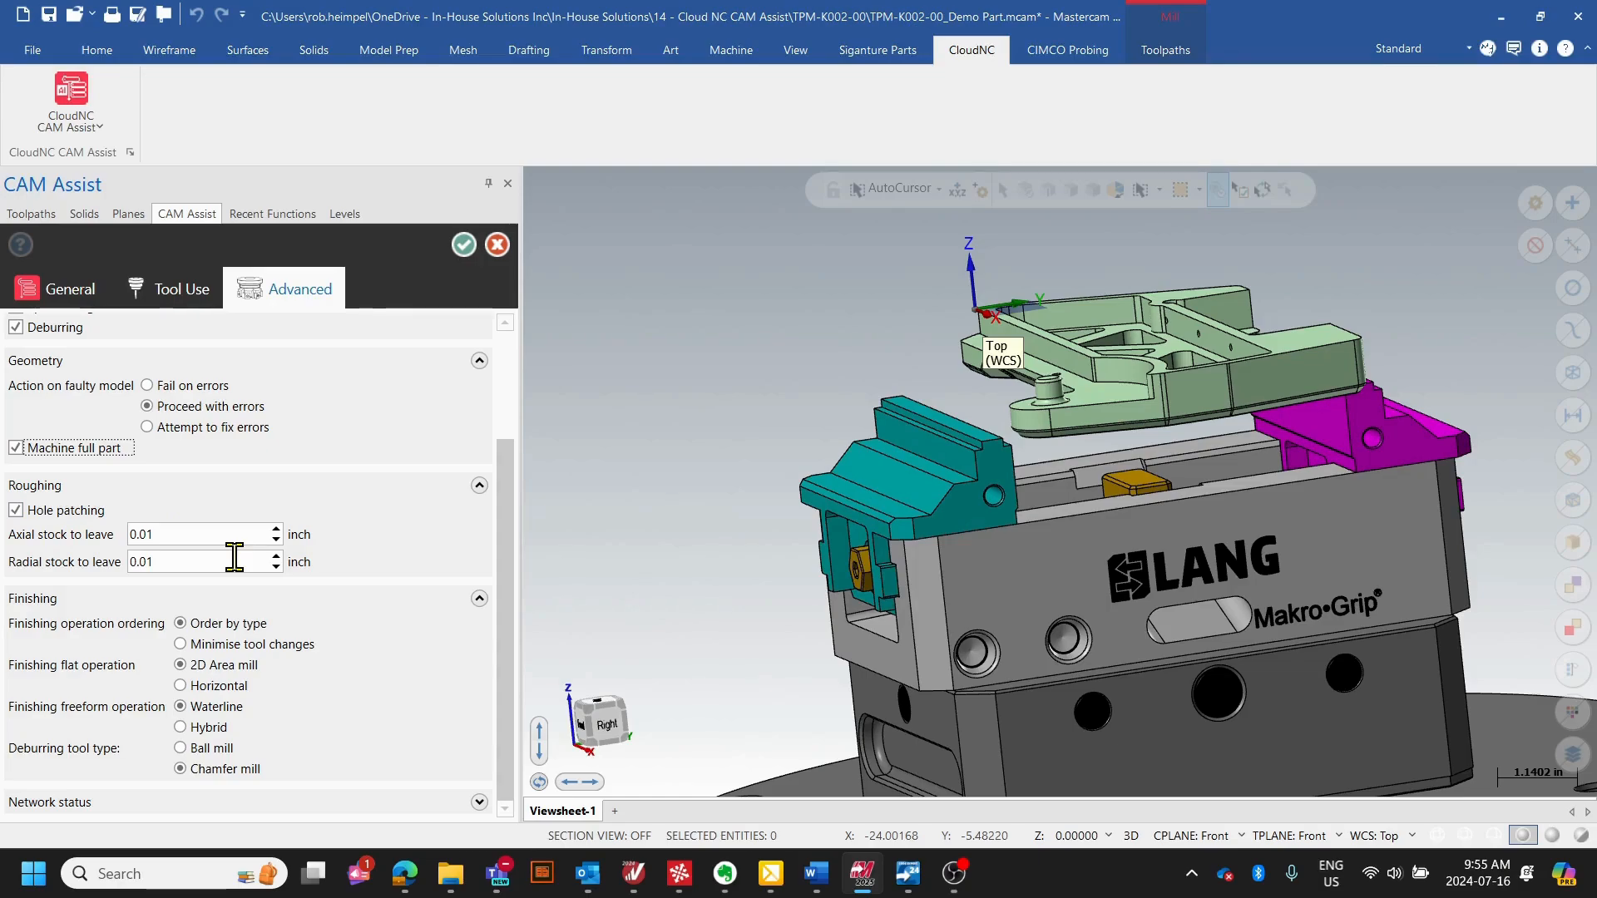
pyautogui.click(16, 510)
pyautogui.scroll(-2, 741, 481)
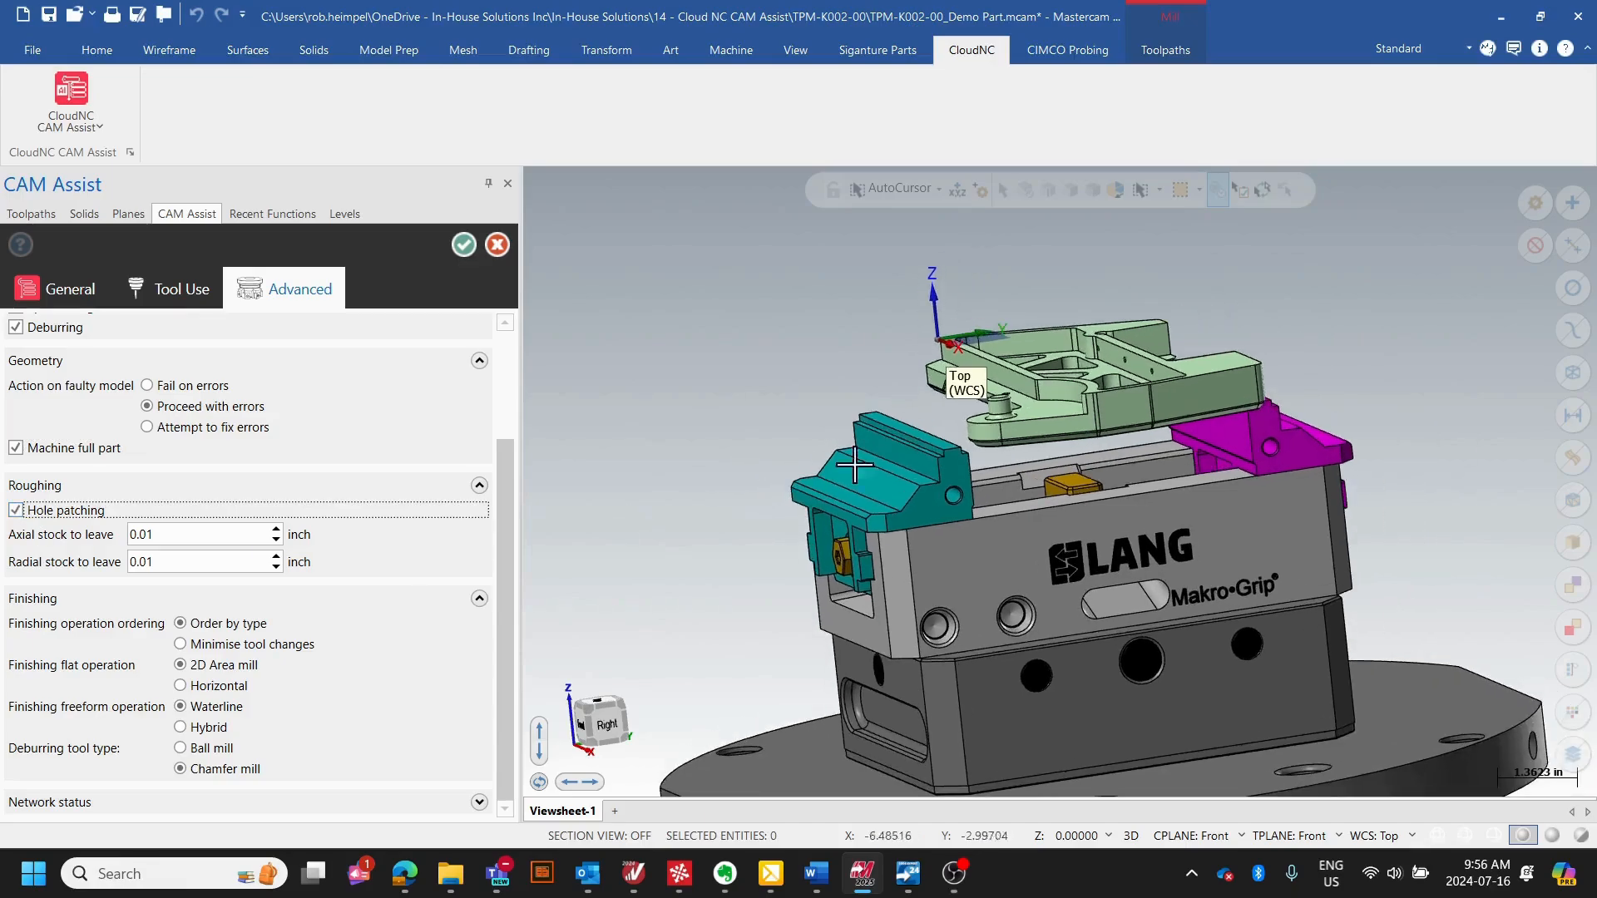
pyautogui.moveTo(923, 449); pyautogui.dragTo(1059, 524, button='middle')
pyautogui.scroll(4, 1058, 499)
pyautogui.scroll(6, 948, 343)
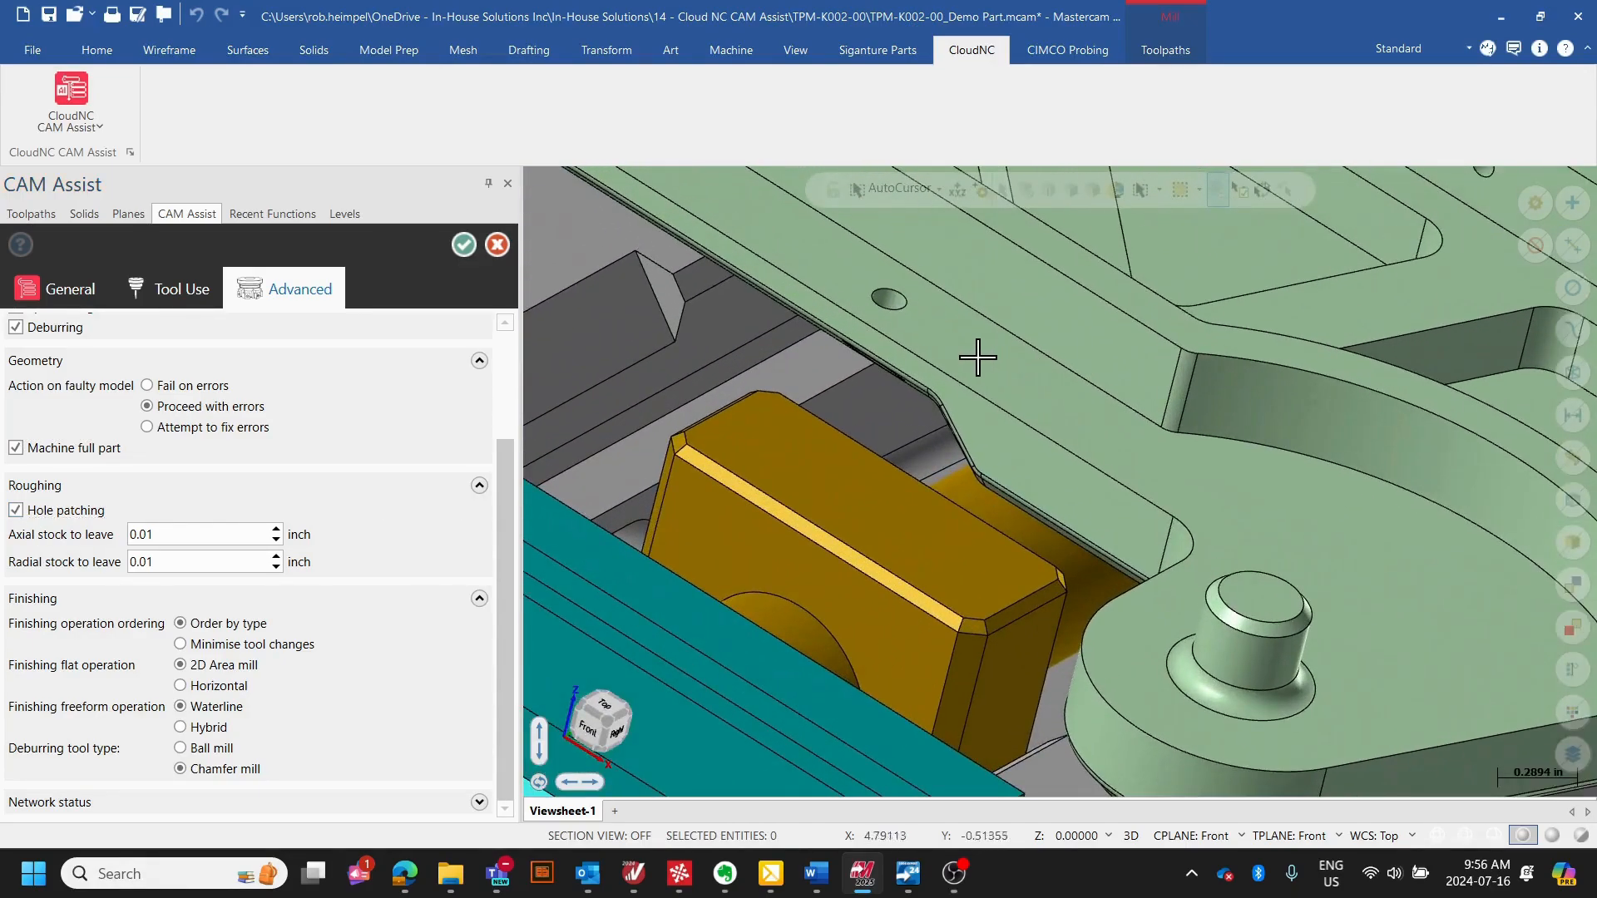
pyautogui.scroll(3, 873, 307)
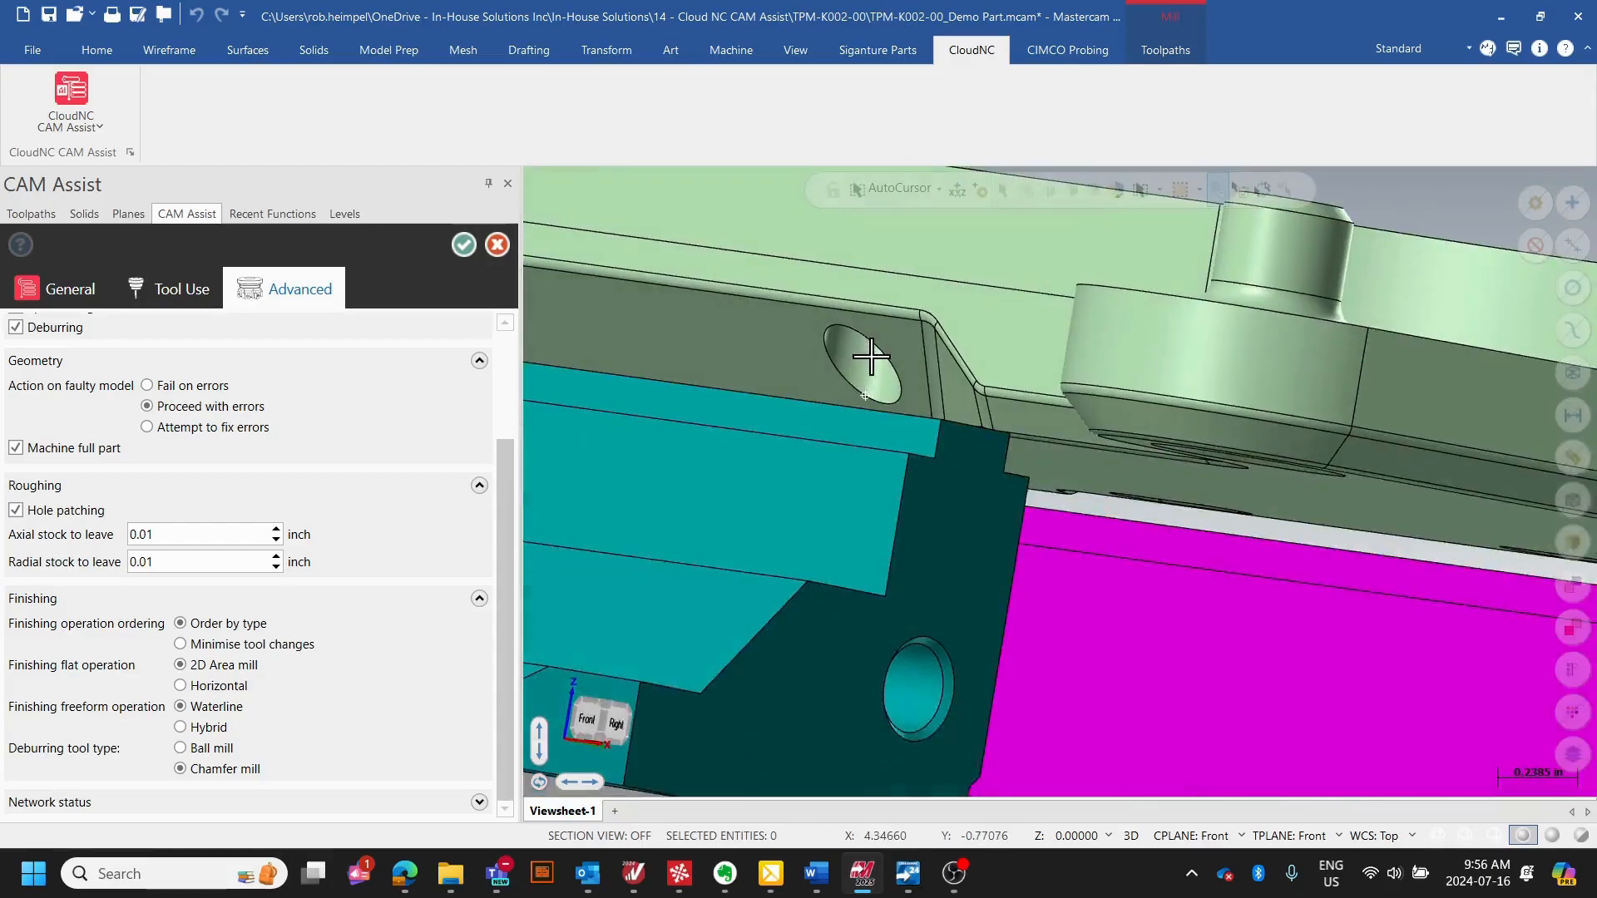
pyautogui.moveTo(901, 306); pyautogui.dragTo(863, 397, button='middle')
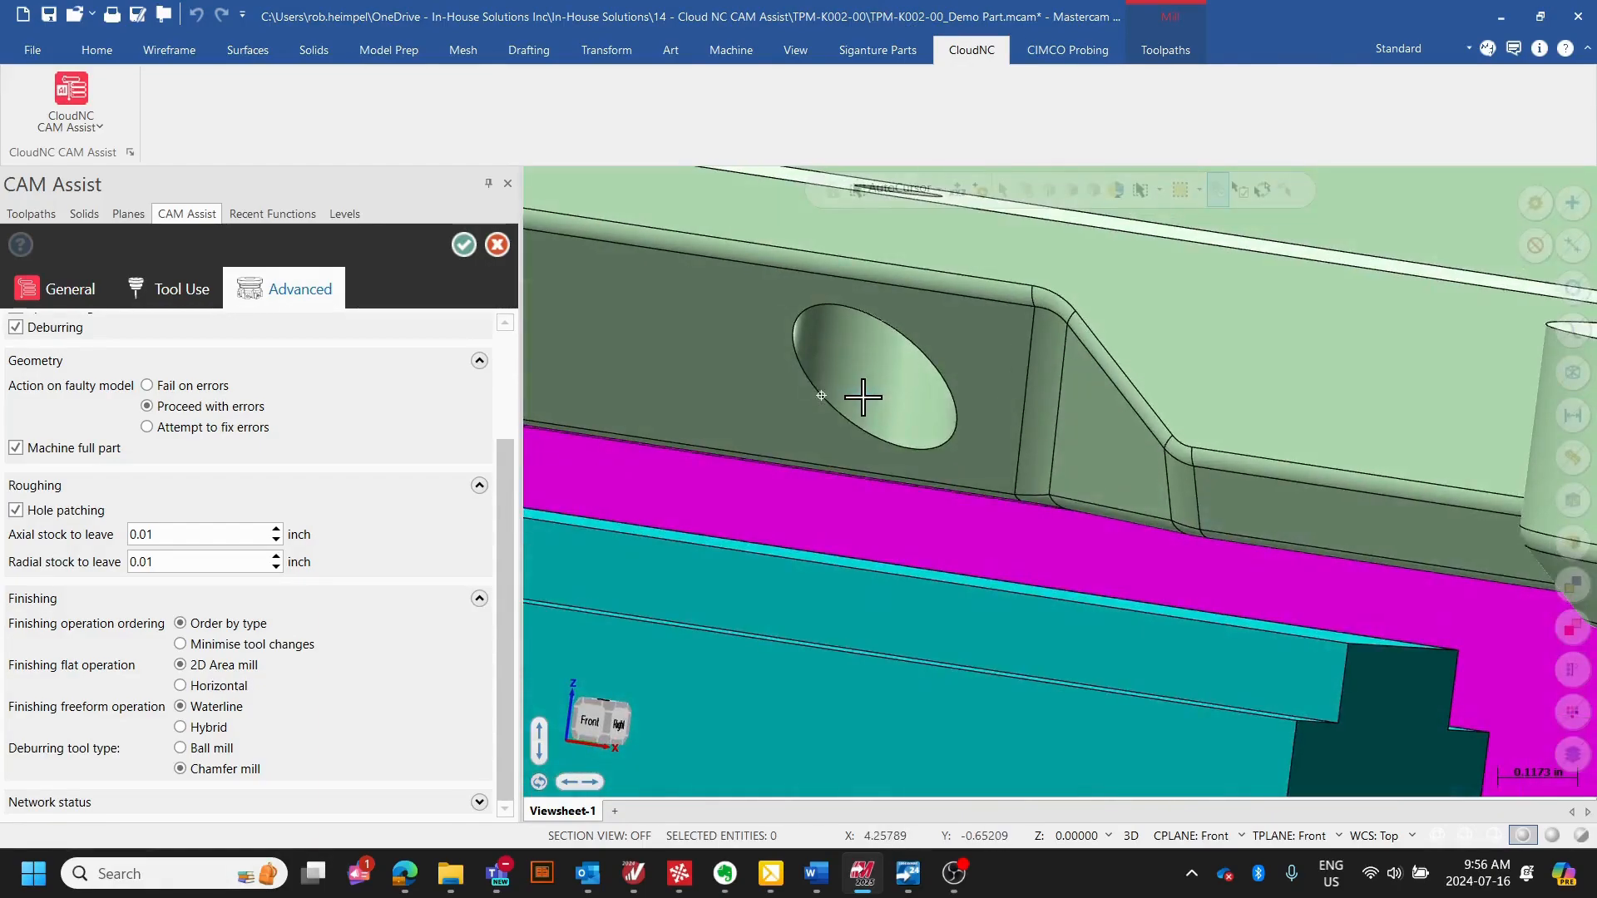
pyautogui.scroll(-1, 863, 383)
pyautogui.scroll(-1, 877, 366)
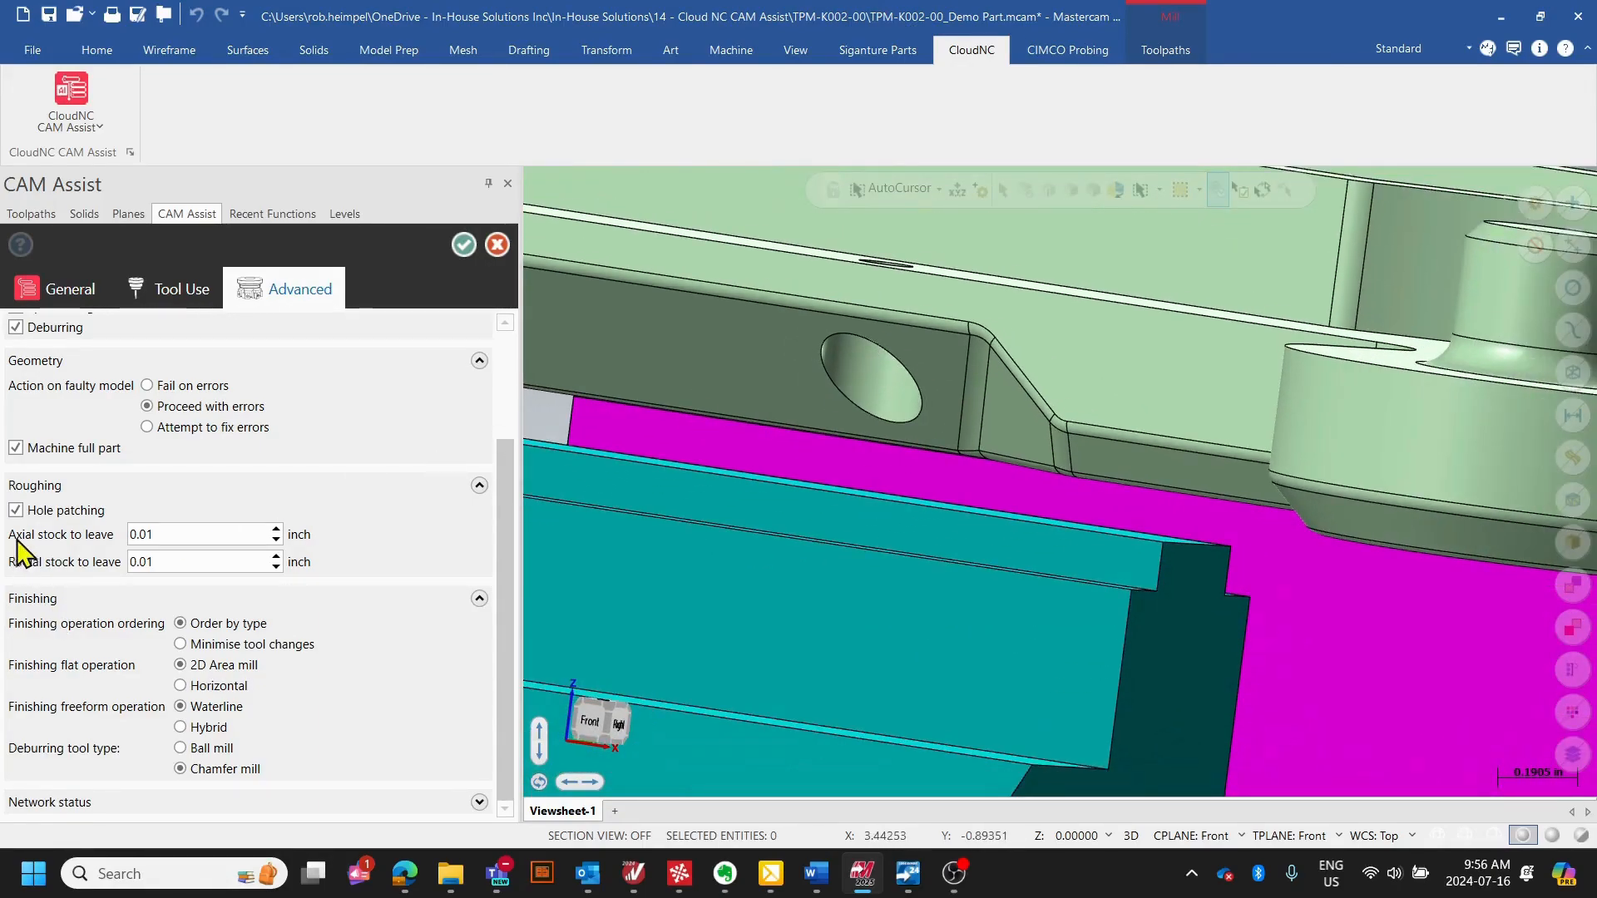
pyautogui.scroll(-8, 1090, 392)
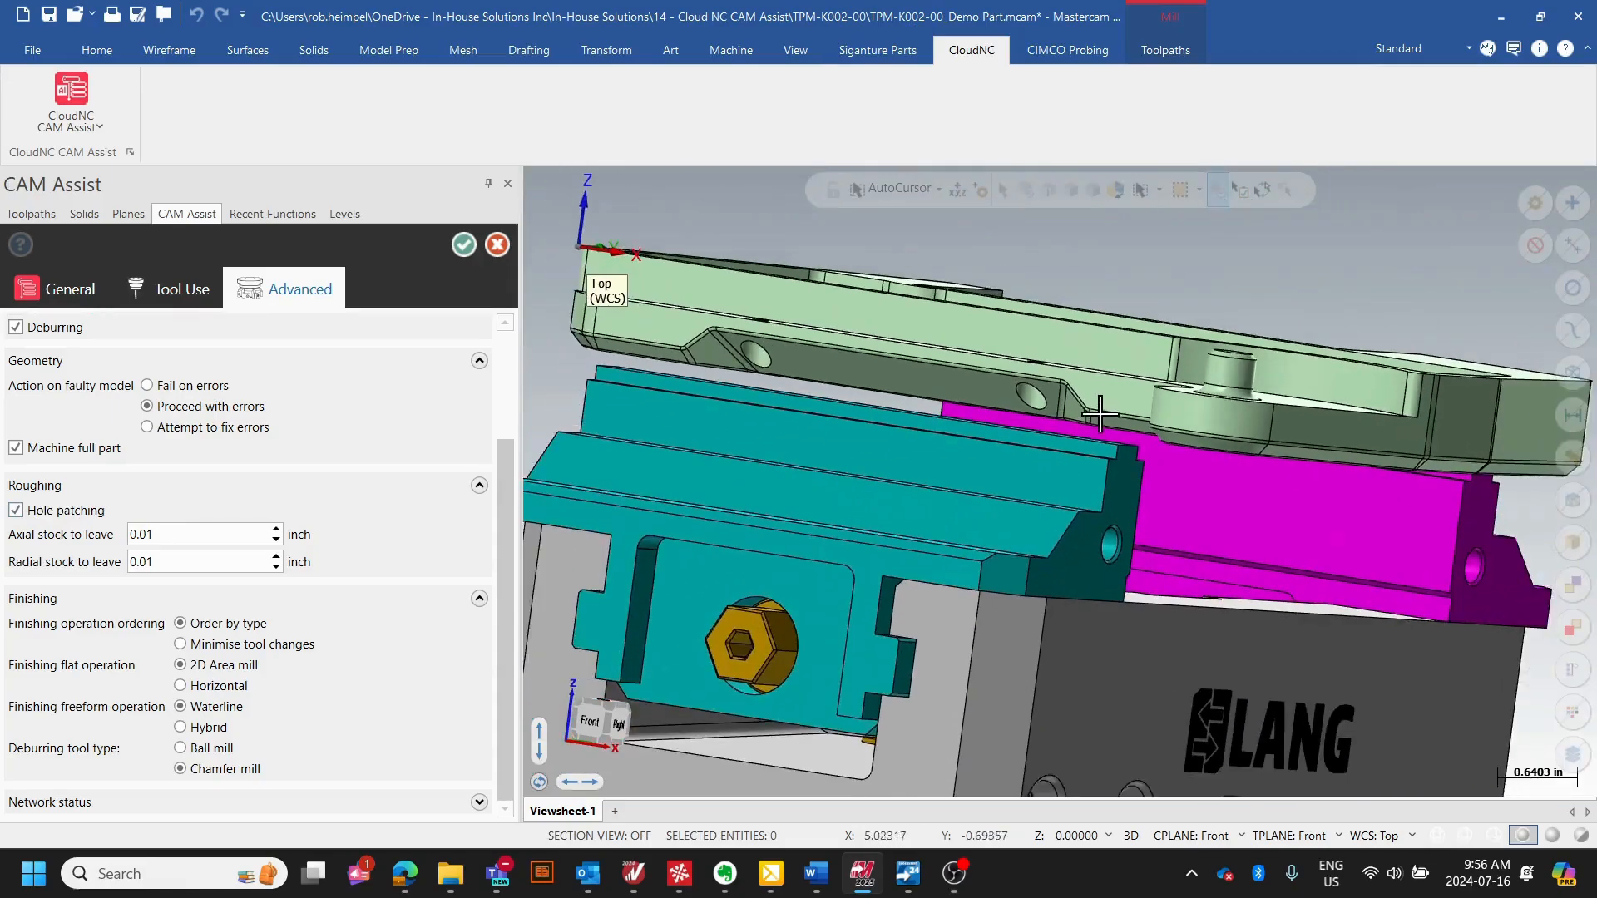
pyautogui.moveTo(1098, 421); pyautogui.dragTo(1055, 460, button='middle')
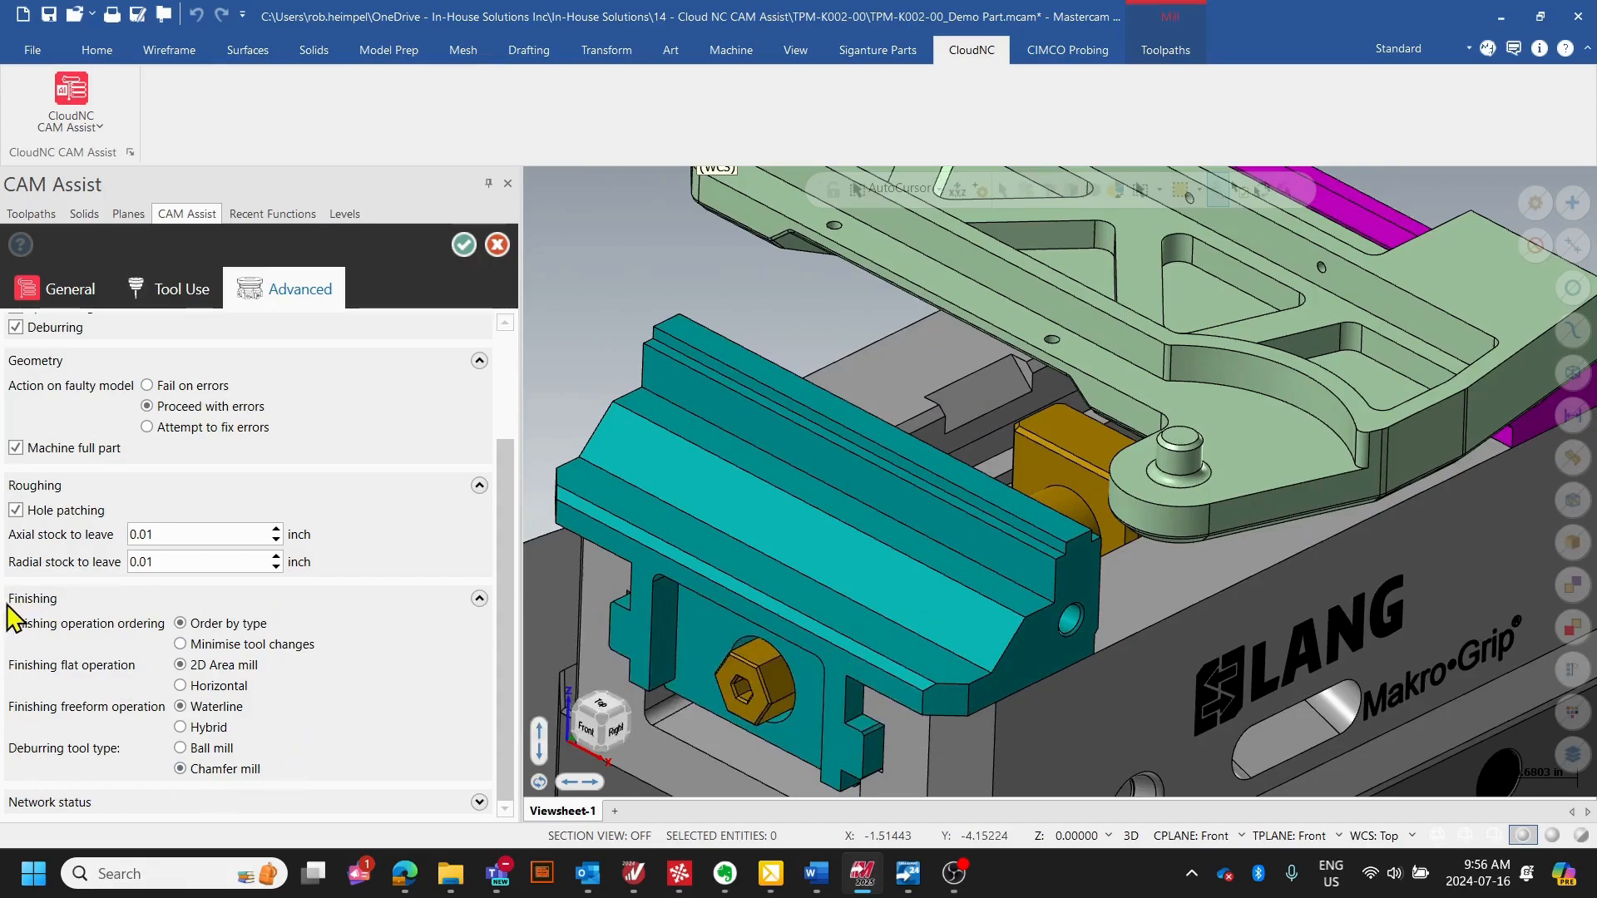
# - Review the finishing order, flat, freeform and deburring options, and examine the round boss with its base fillet on the part
pyautogui.moveTo(83, 626)
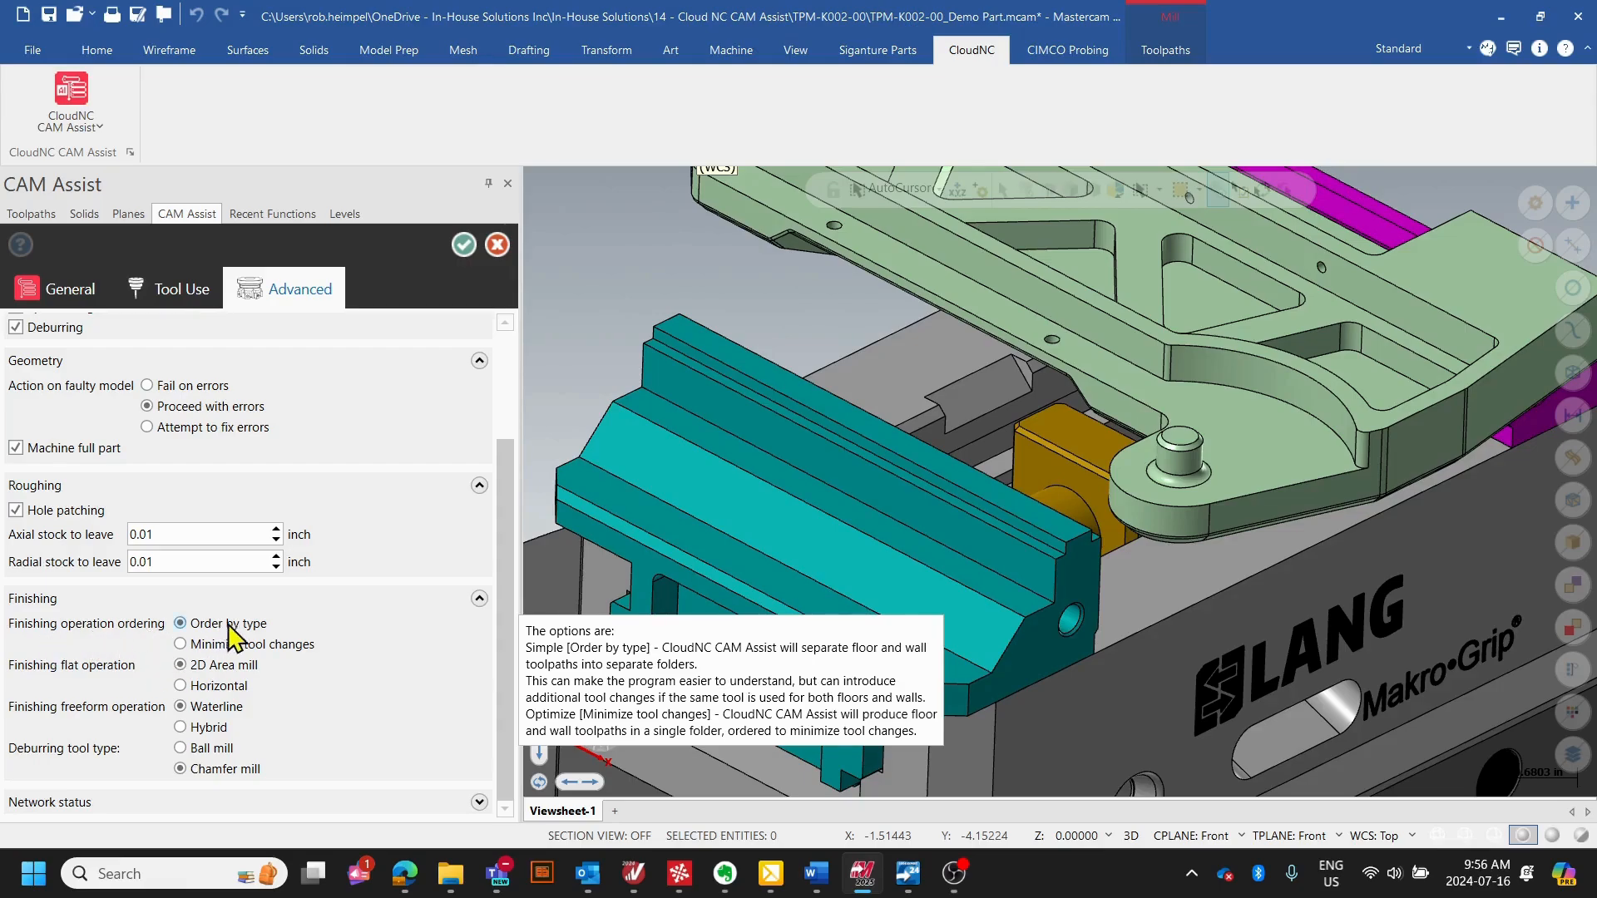
pyautogui.moveTo(37, 678)
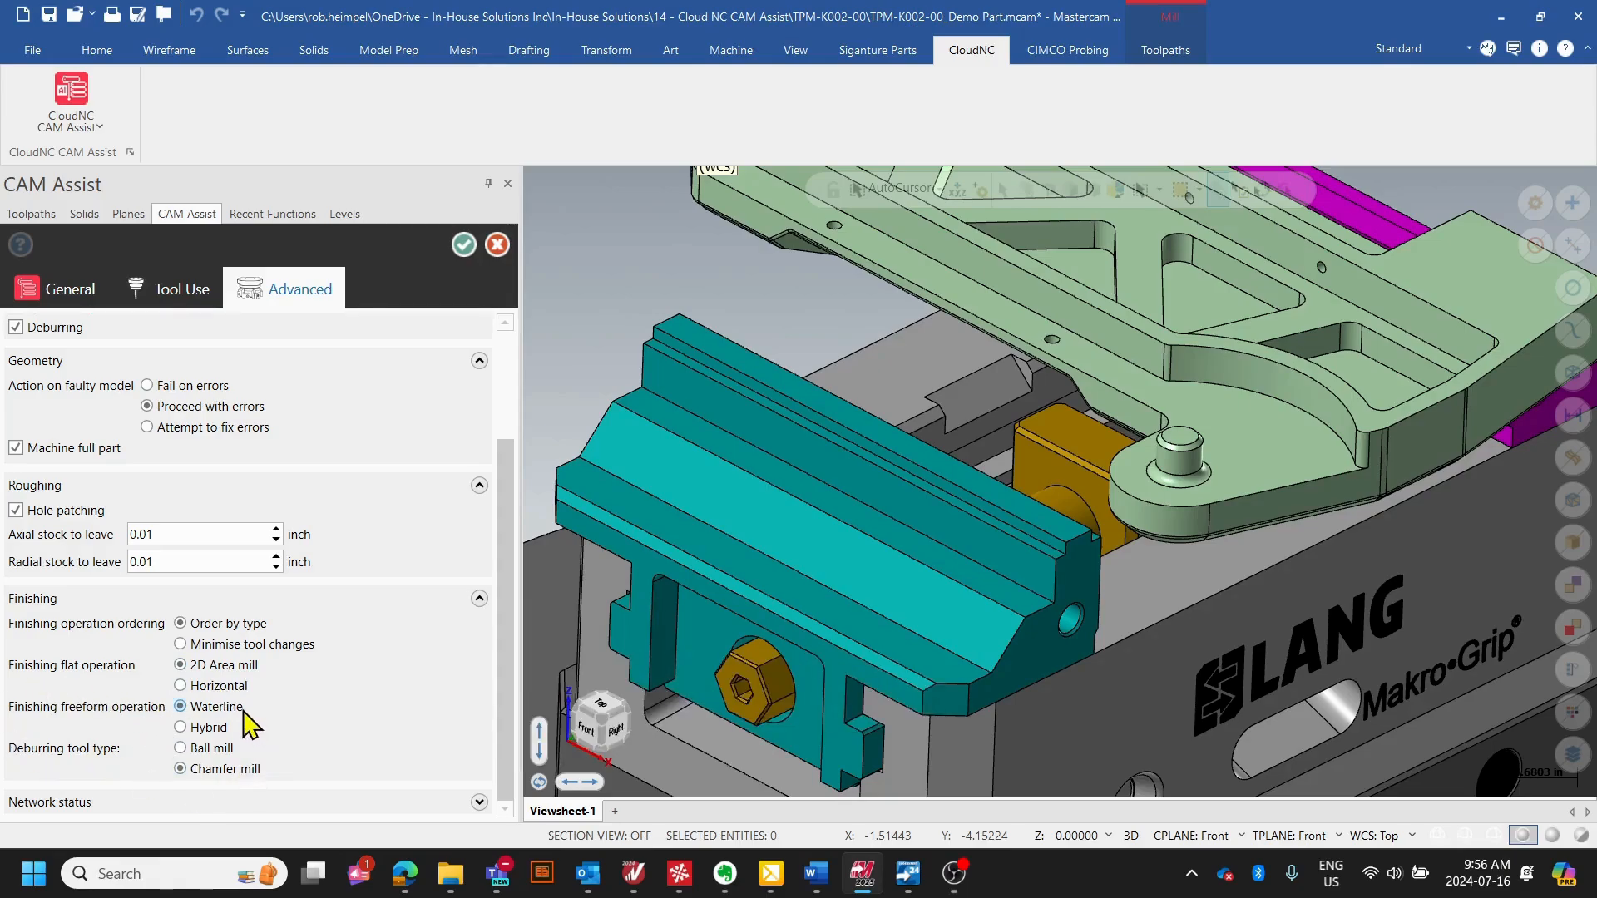
pyautogui.scroll(6, 1331, 453)
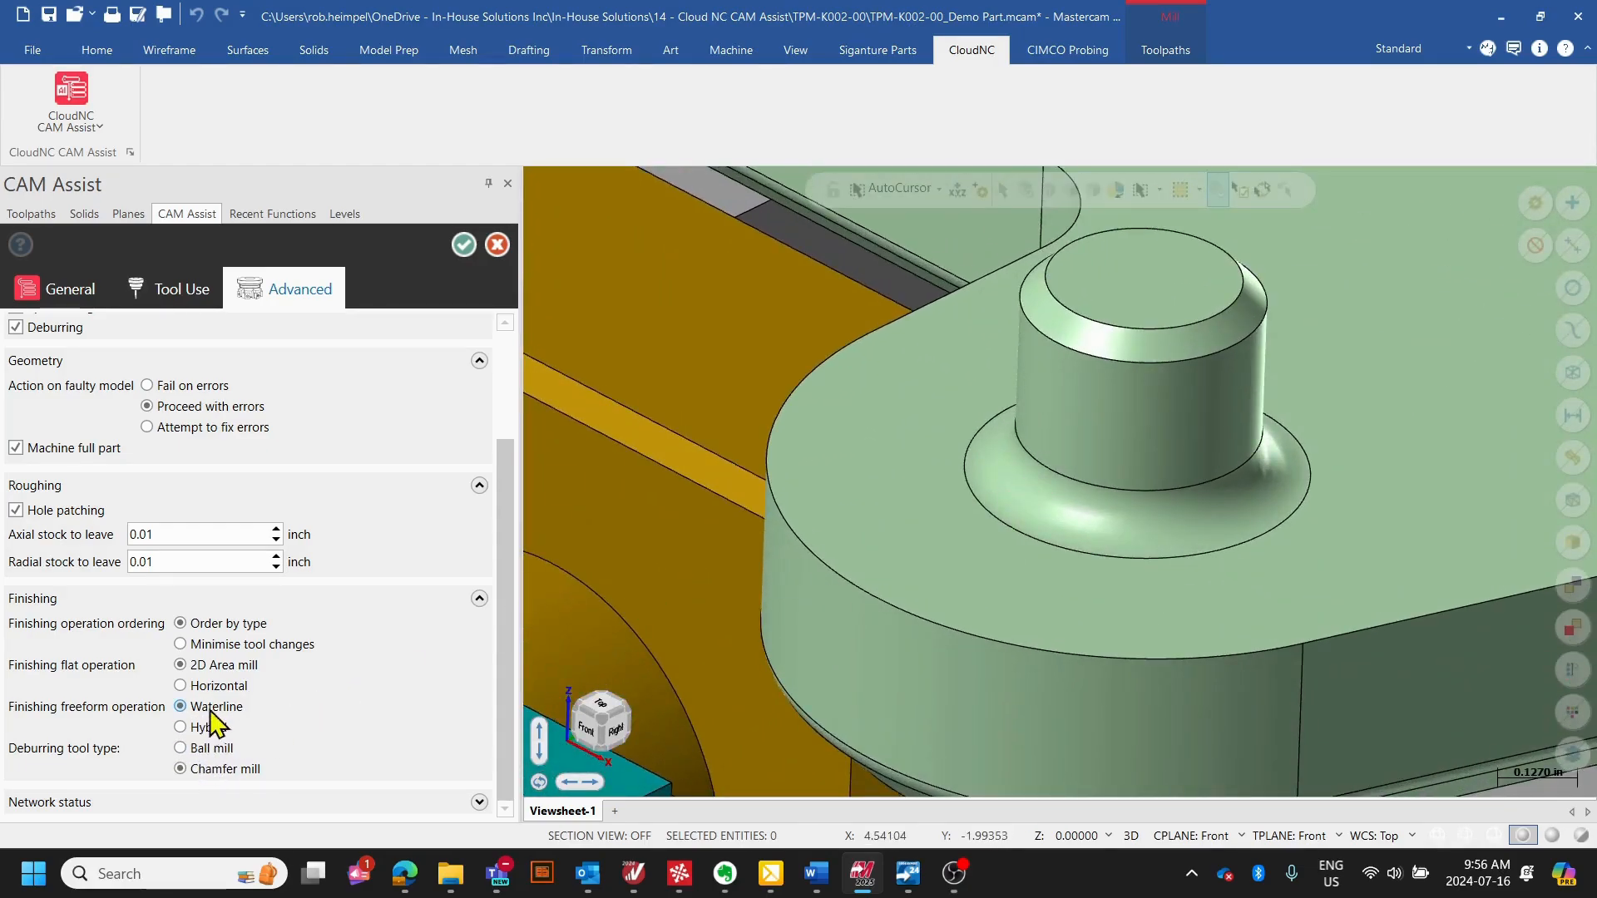
pyautogui.click(506, 608)
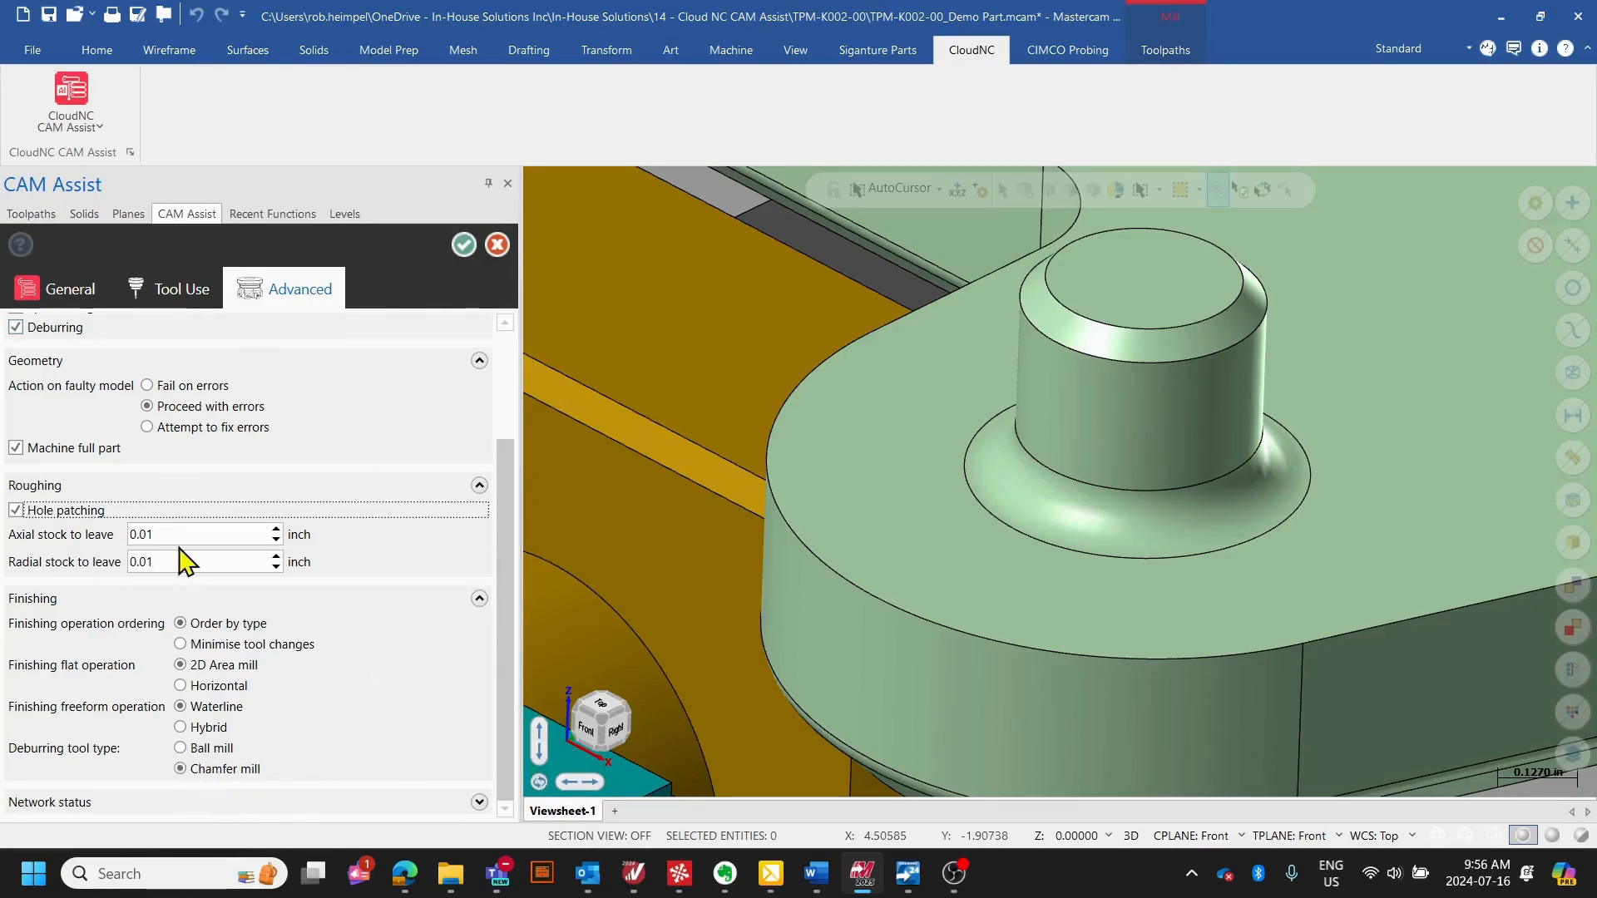
# - Run CAM Assist with the configured settings to generate the machining operations and acknowledge its completion
pyautogui.click(464, 245)
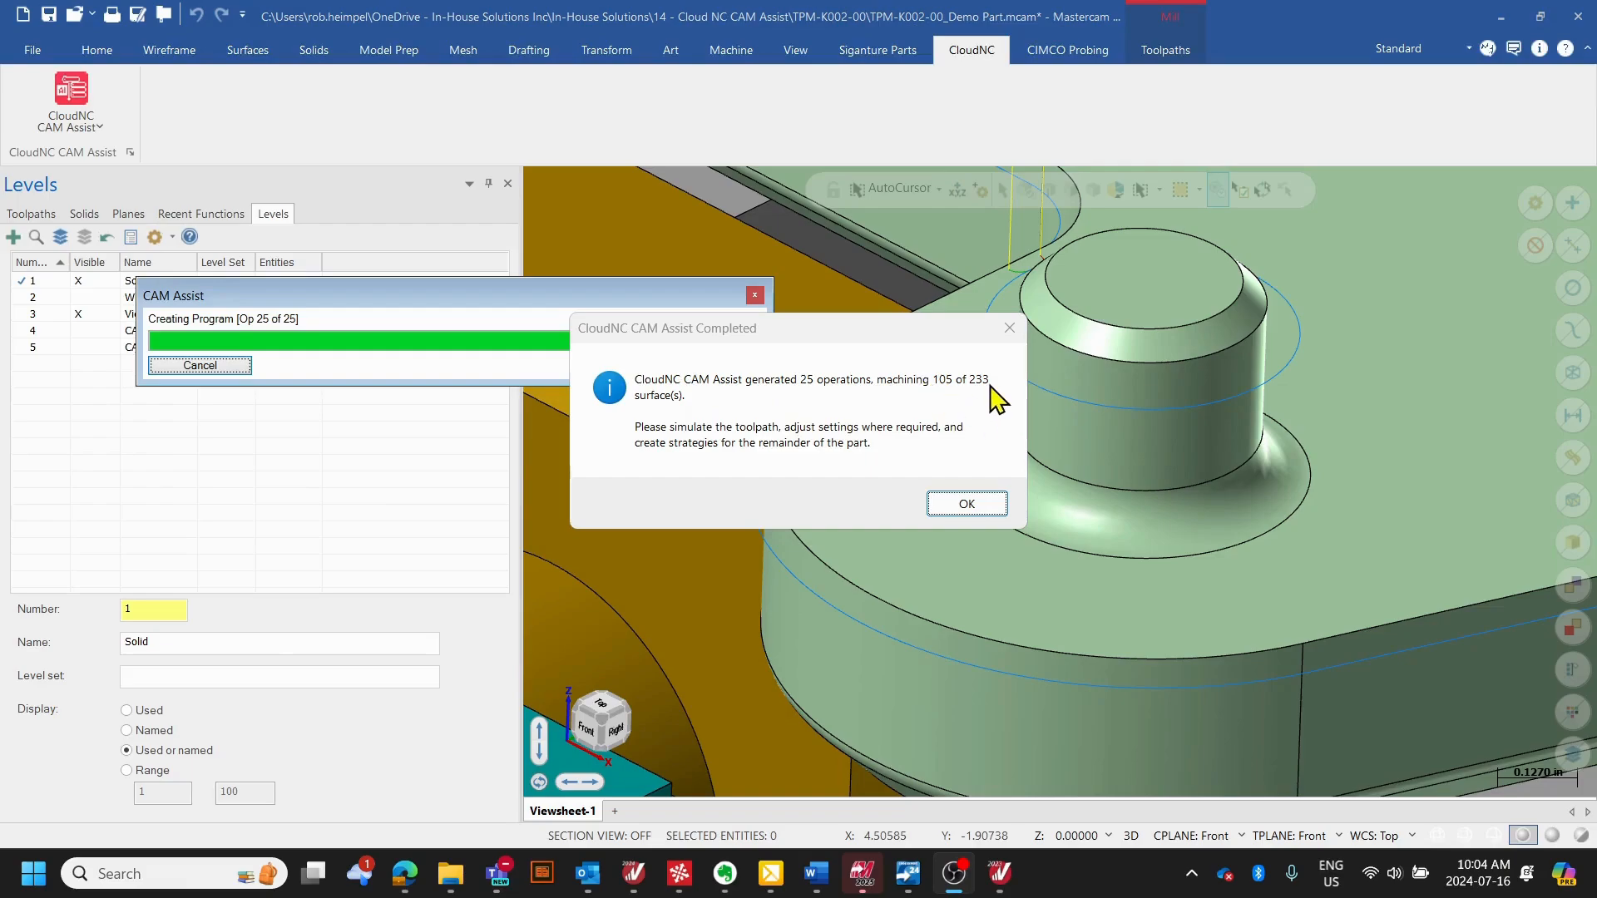
pyautogui.click(940, 502)
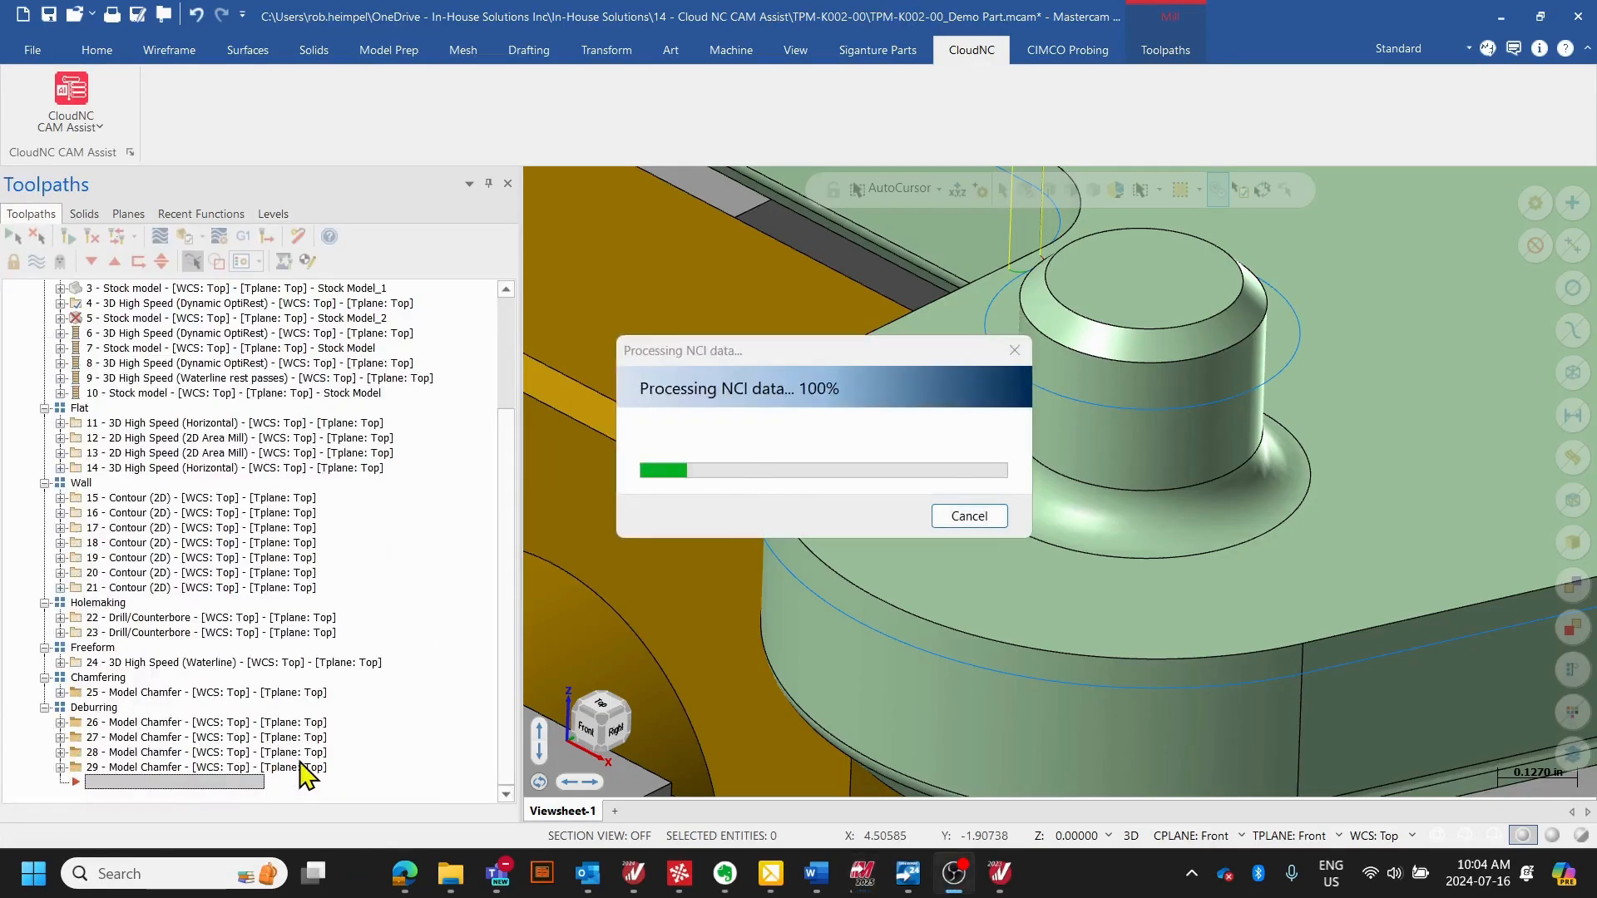
# - Look through the generated operation groups from Facing to Deburring and examine the toolpaths displayed on the part
pyautogui.moveTo(512, 452); pyautogui.dragTo(521, 348)
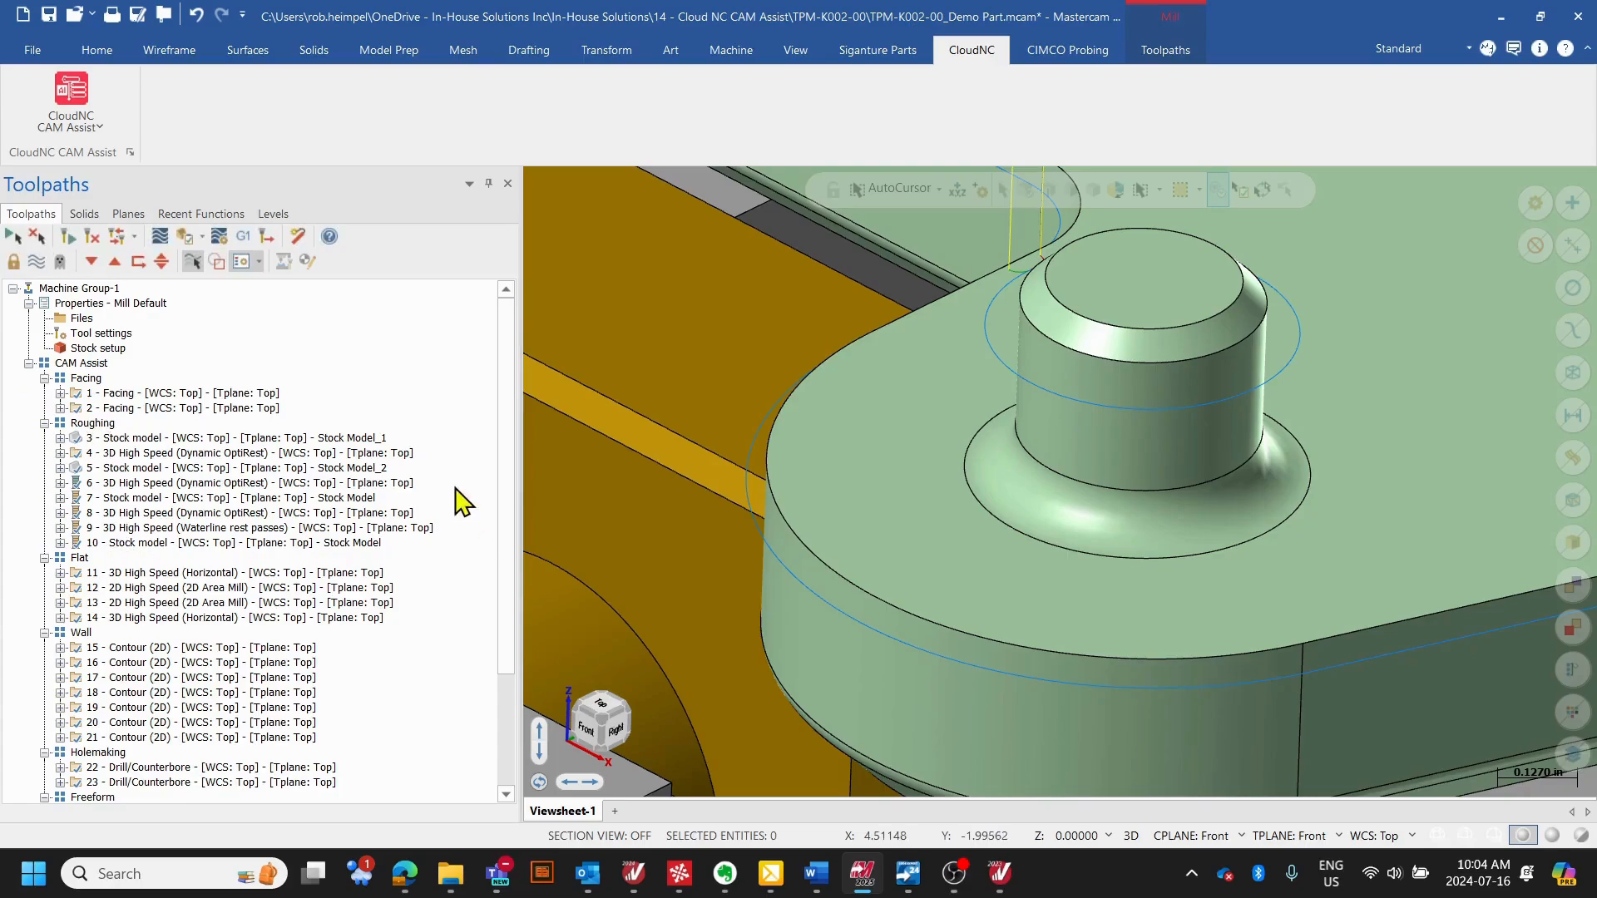
pyautogui.scroll(-2, 507, 540)
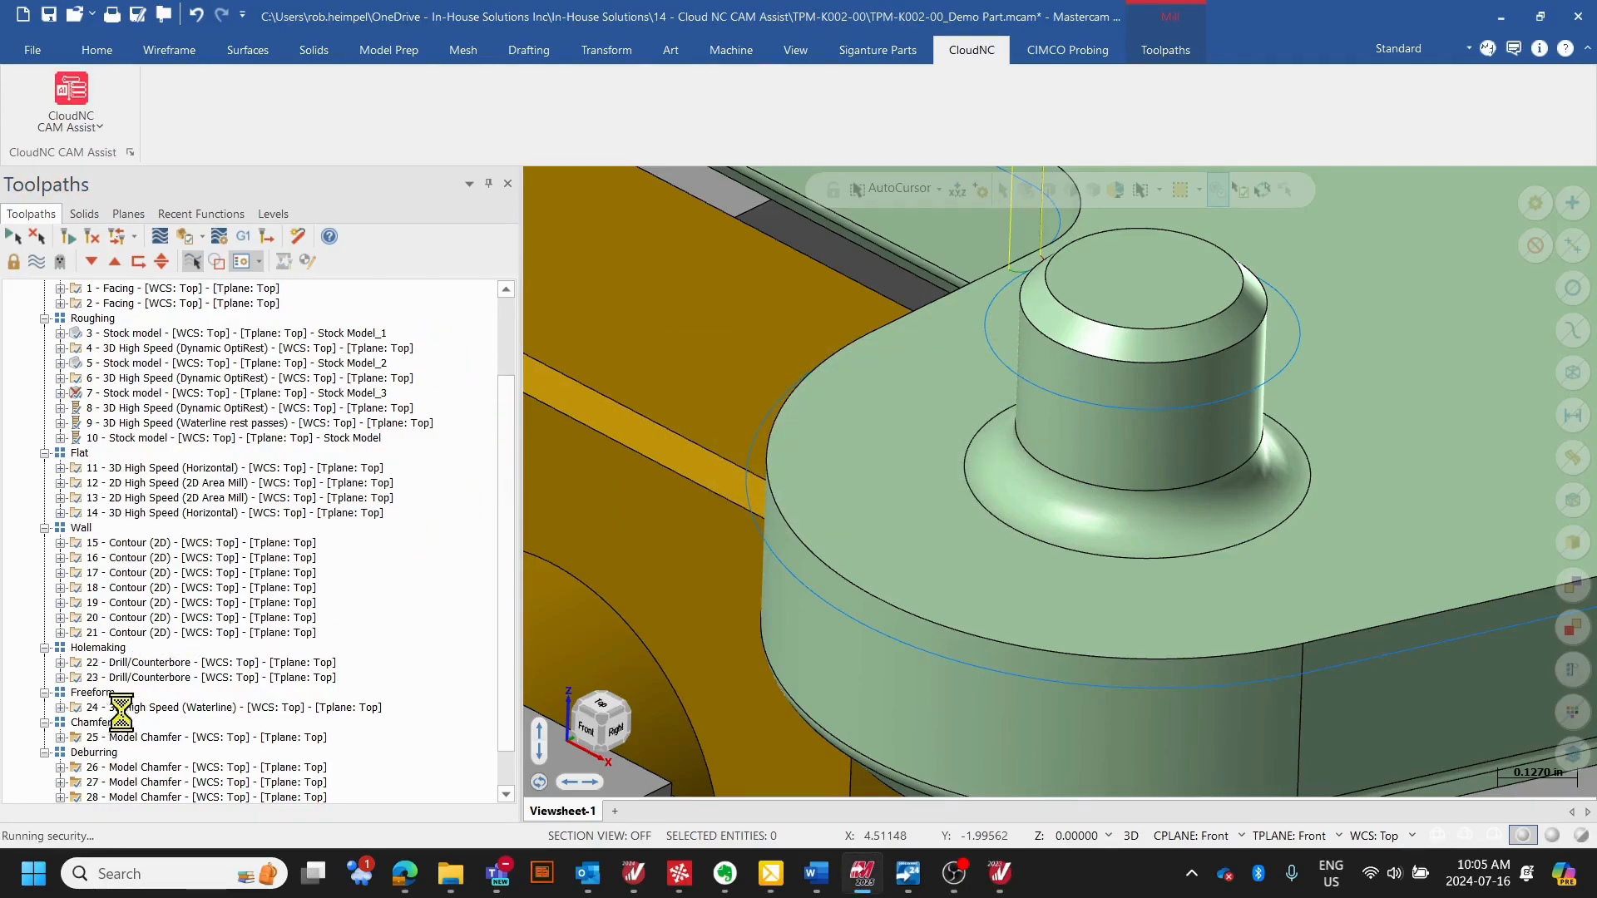
pyautogui.click(82, 416)
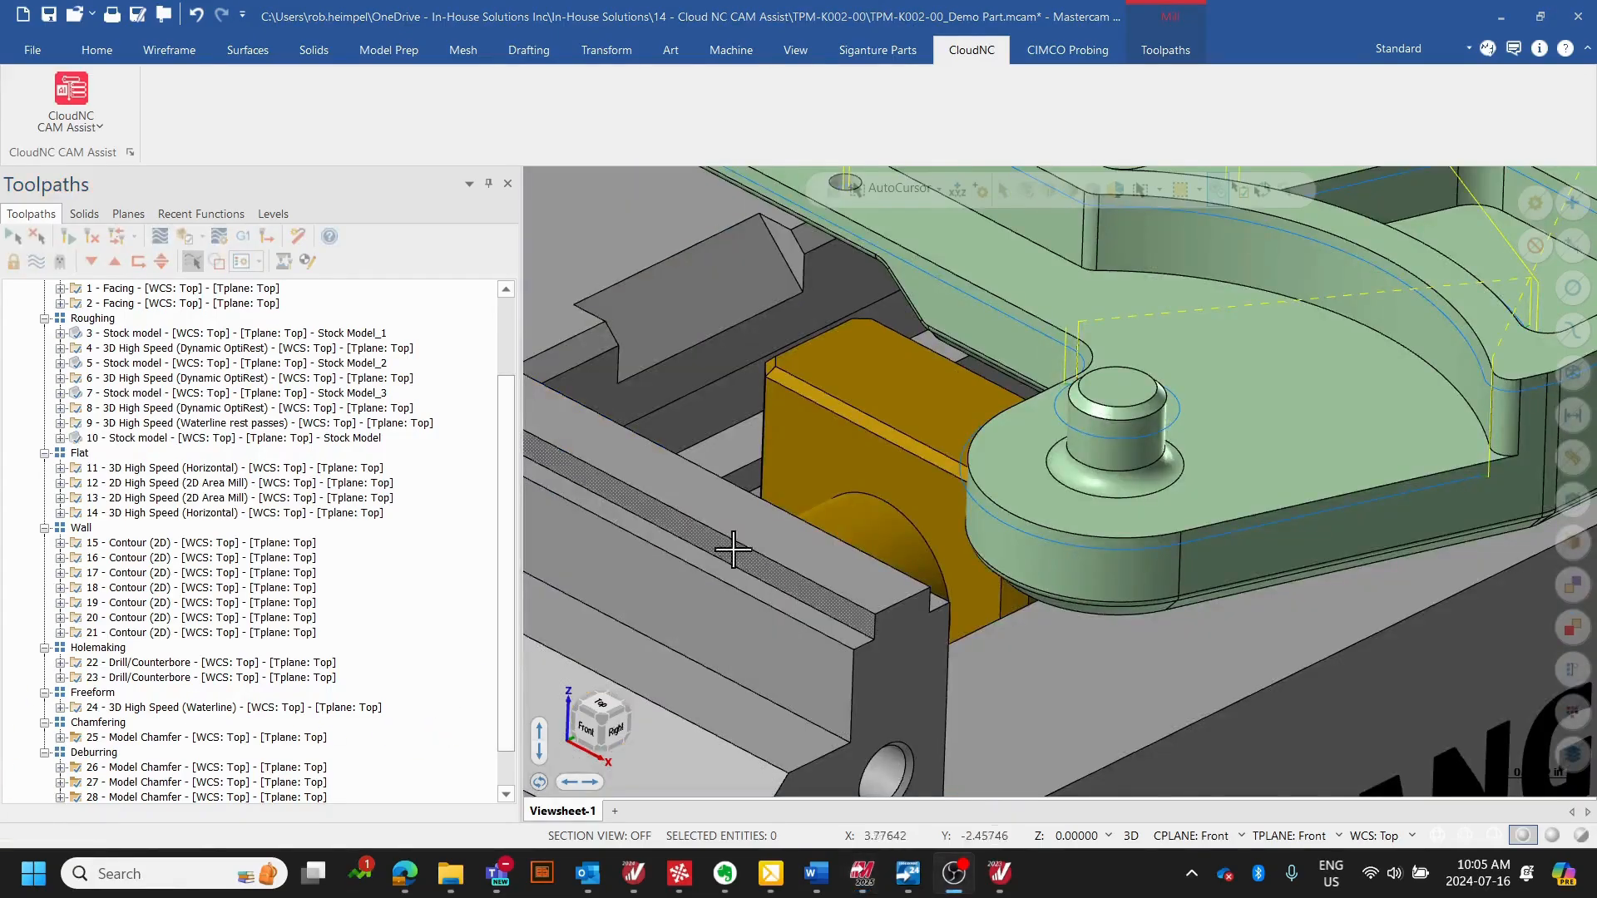
pyautogui.moveTo(731, 545); pyautogui.dragTo(724, 600, button='middle')
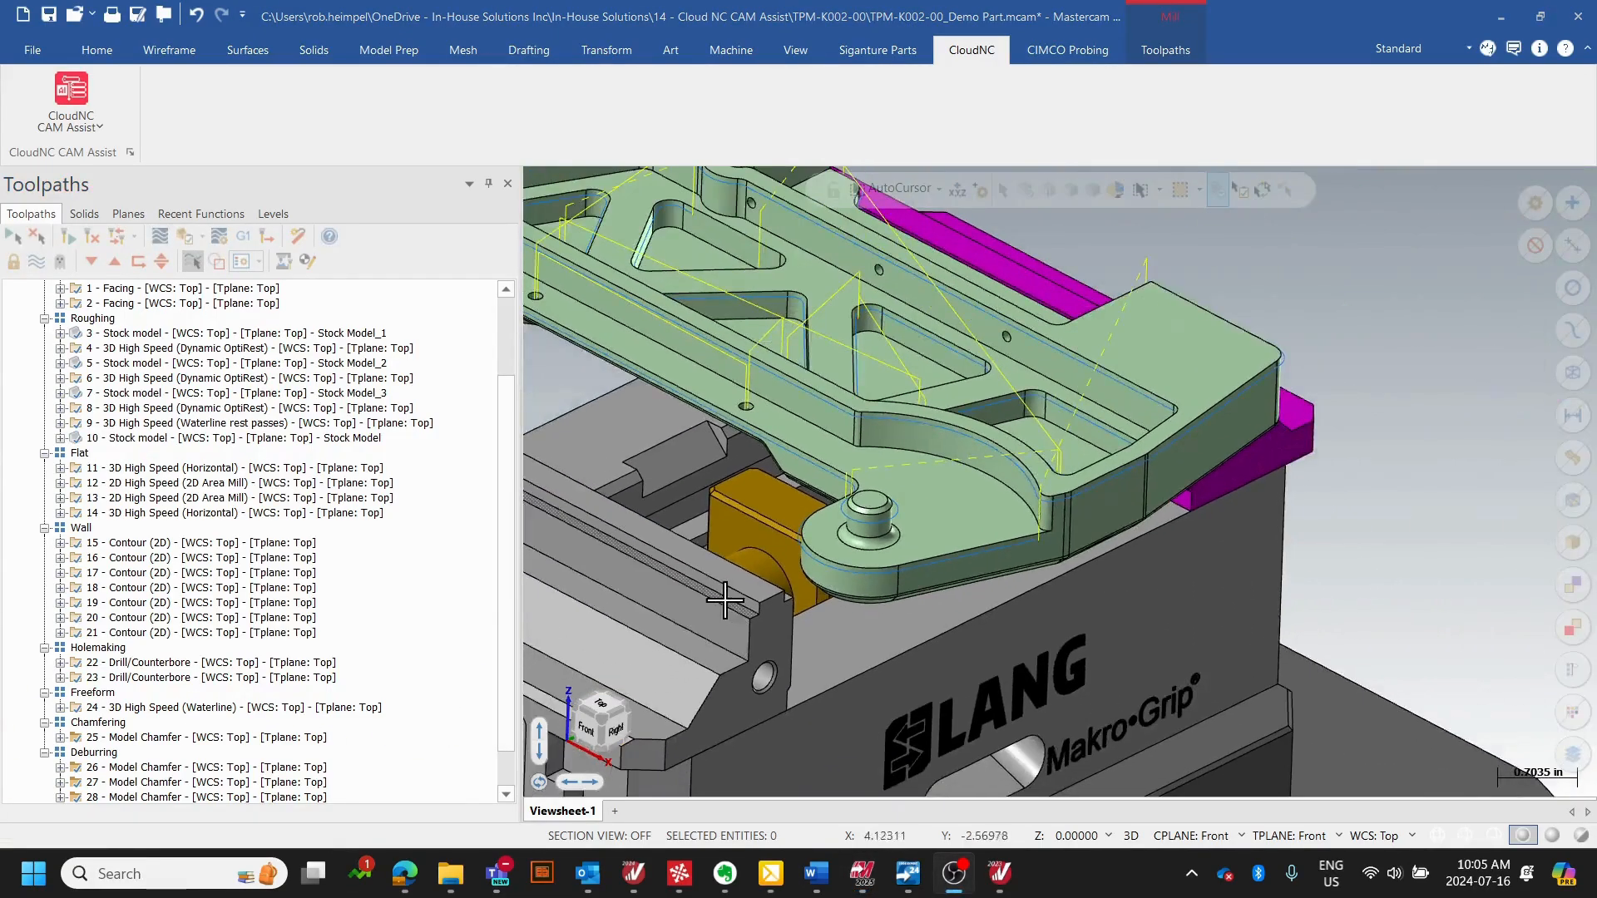
pyautogui.scroll(-3, 724, 600)
# - Expand the first Facing operation and examine its contents along with the rest of the operation list
pyautogui.moveTo(508, 506); pyautogui.dragTo(520, 366)
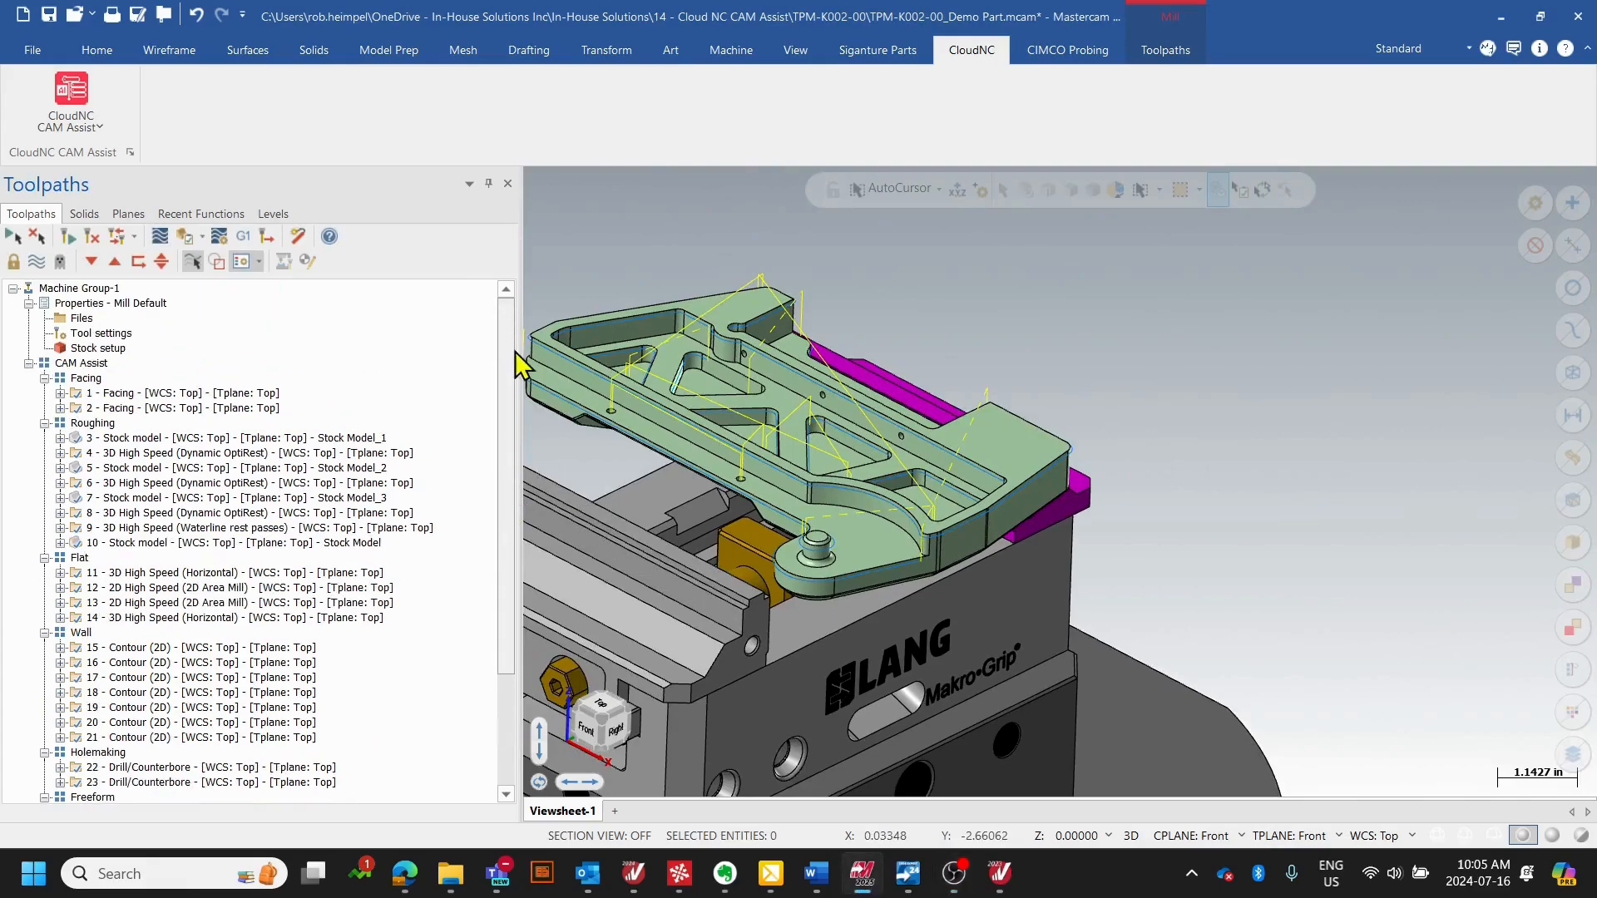
pyautogui.scroll(-1, 511, 415)
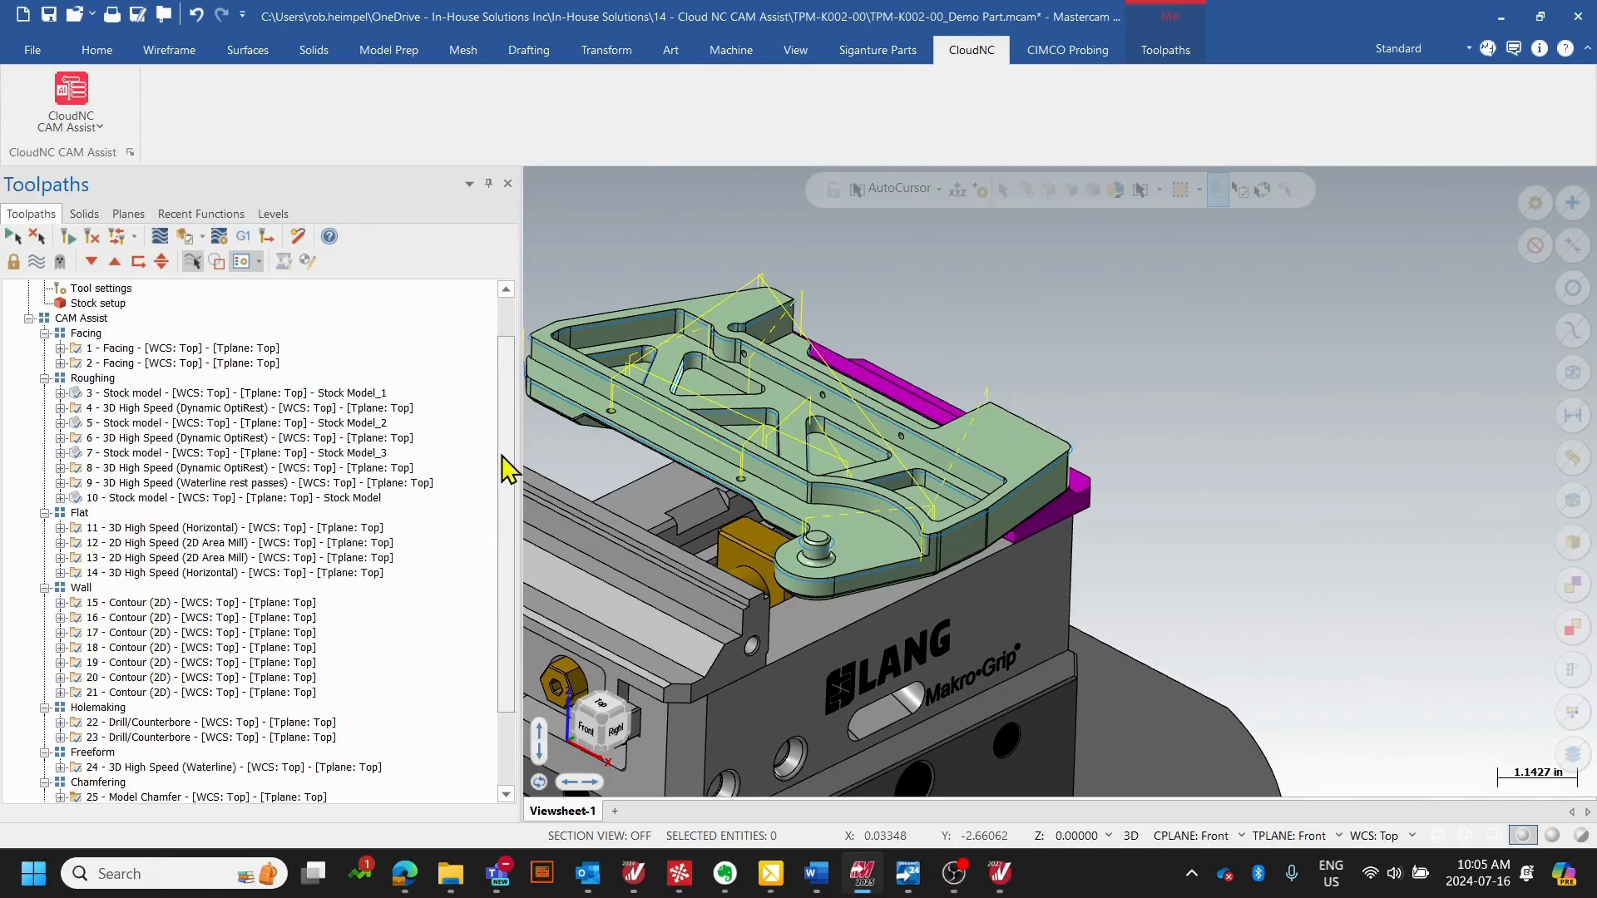
pyautogui.click(60, 350)
pyautogui.moveTo(505, 428); pyautogui.dragTo(510, 564)
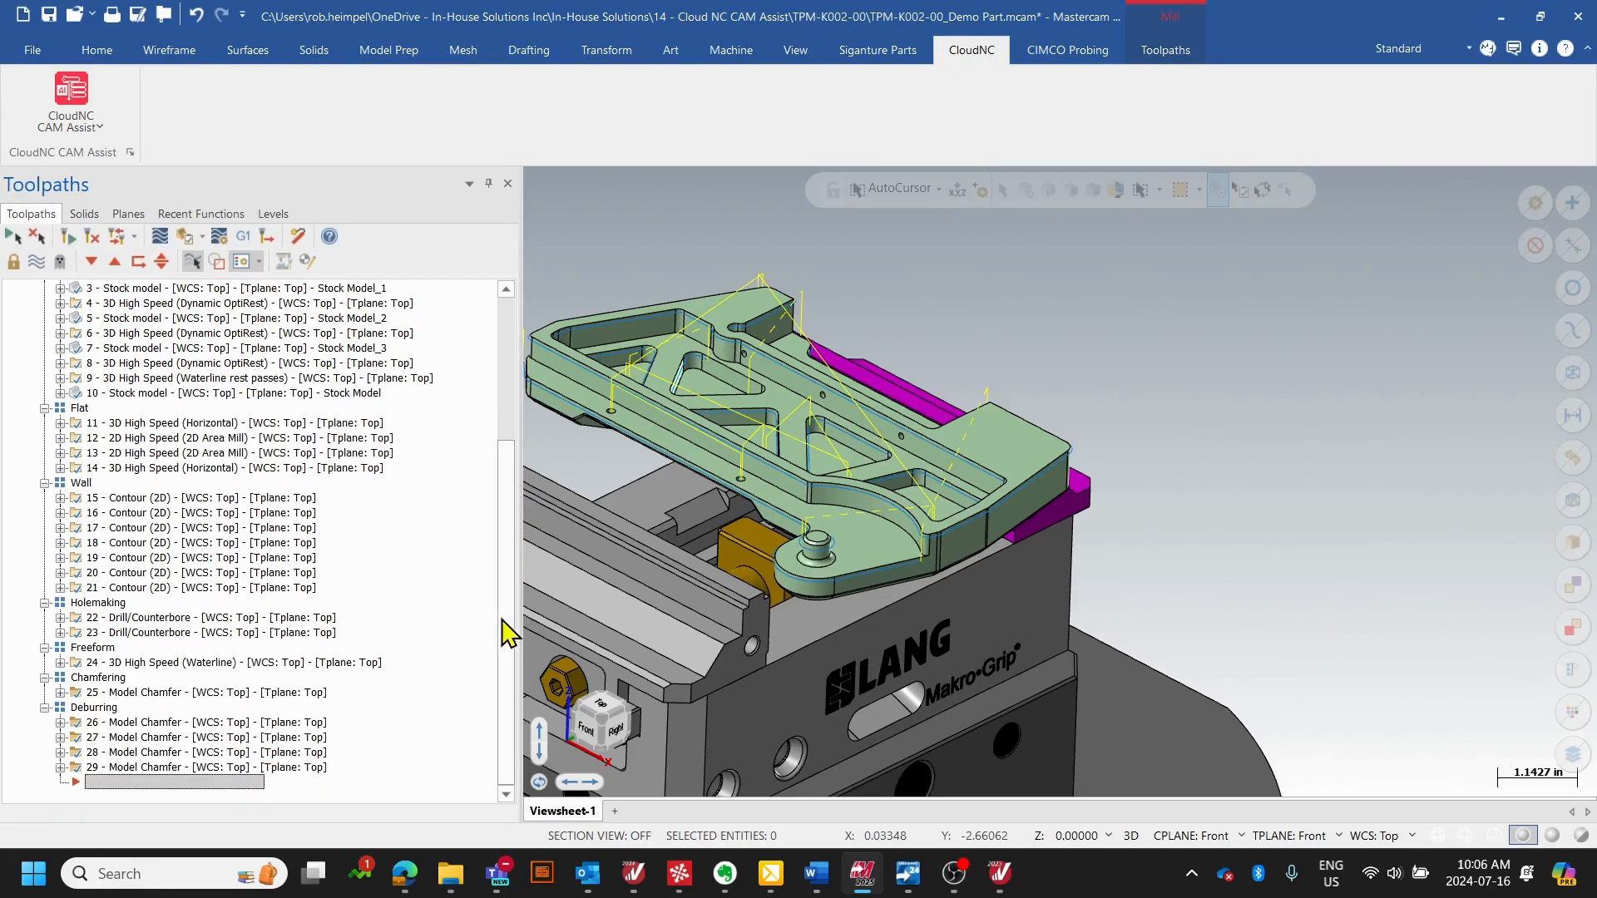
pyautogui.moveTo(509, 634); pyautogui.dragTo(489, 495)
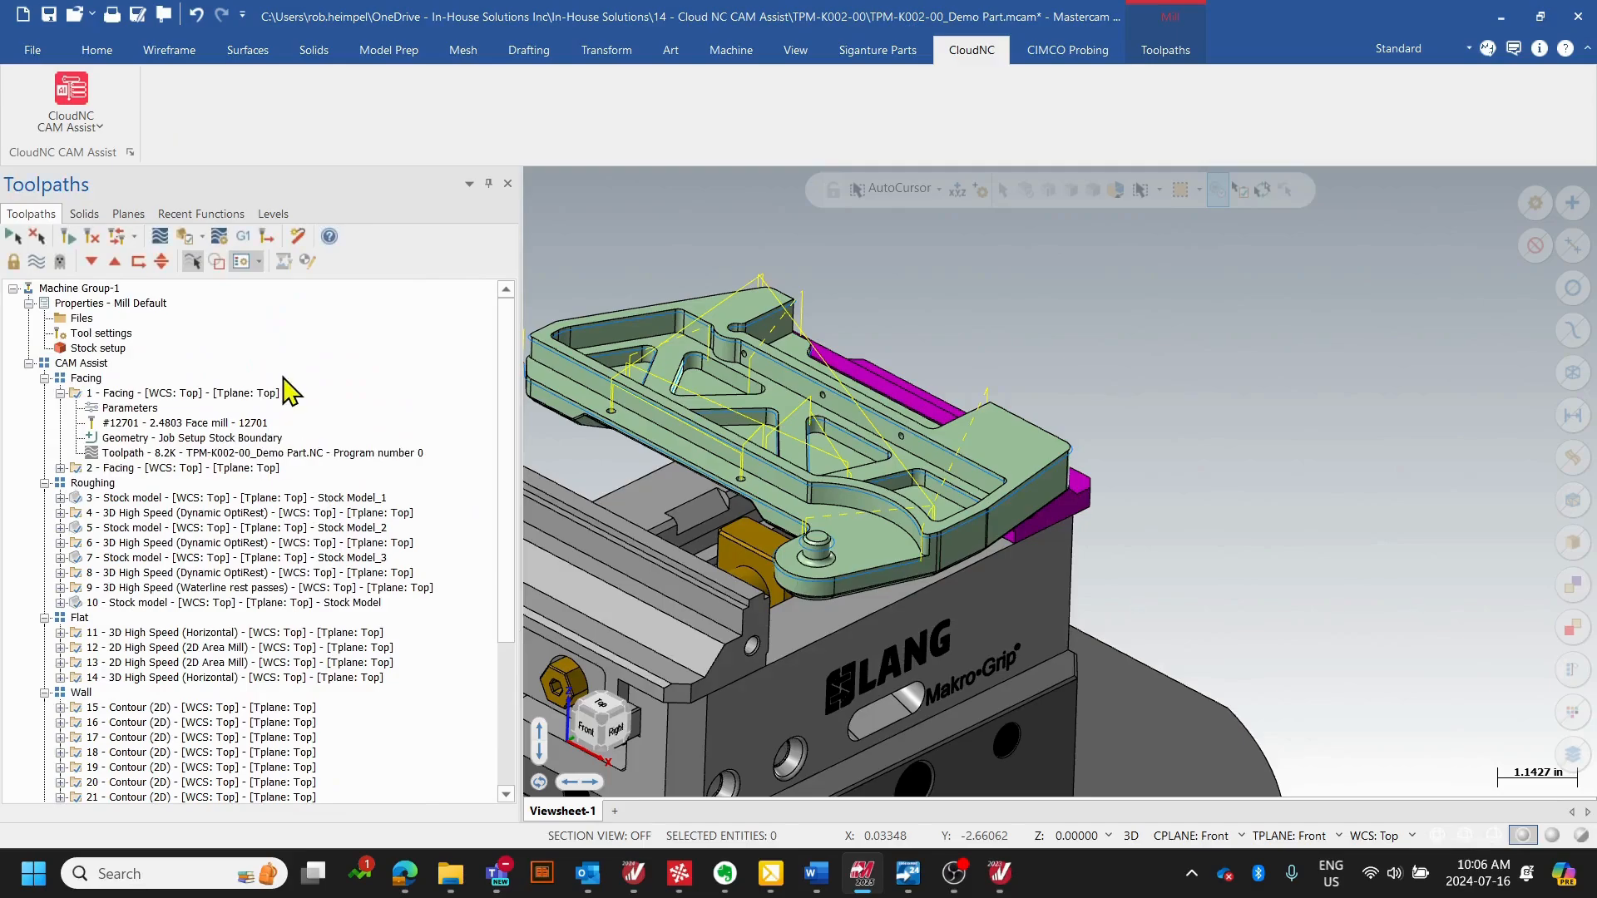
pyautogui.scroll(4, 834, 411)
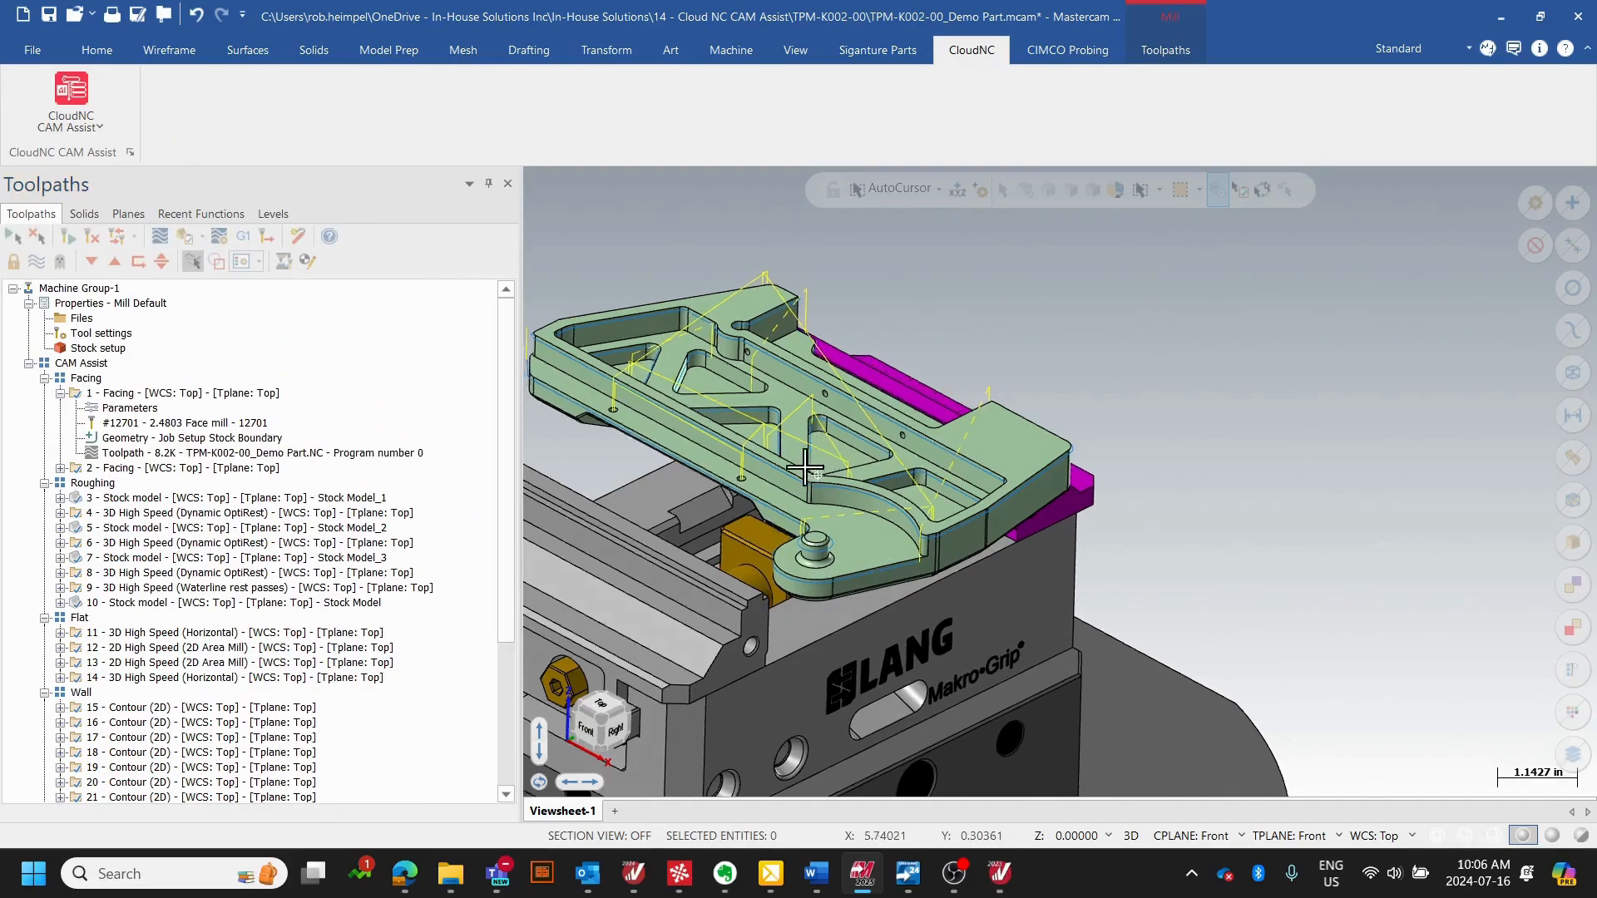
# - Load the whole CAM Assist operation group into a maximized Mastercam Simulator window in Verify mode and examine the stock in the vise
pyautogui.moveTo(834, 411); pyautogui.dragTo(862, 483, button='middle')
pyautogui.moveTo(503, 598); pyautogui.dragTo(502, 492)
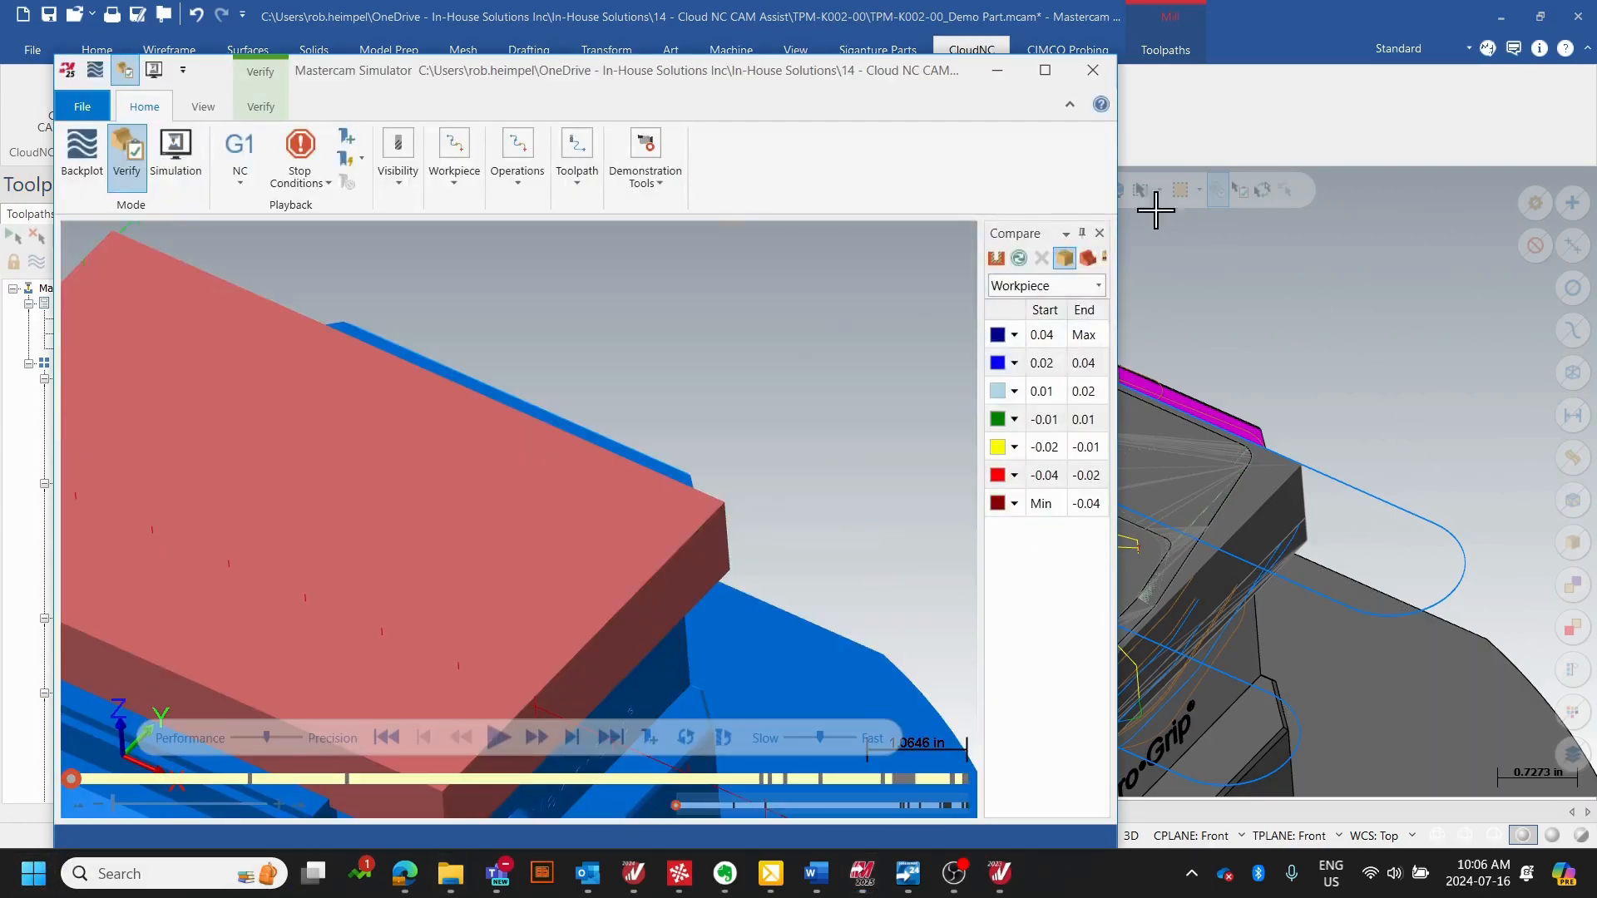
pyautogui.click(1046, 70)
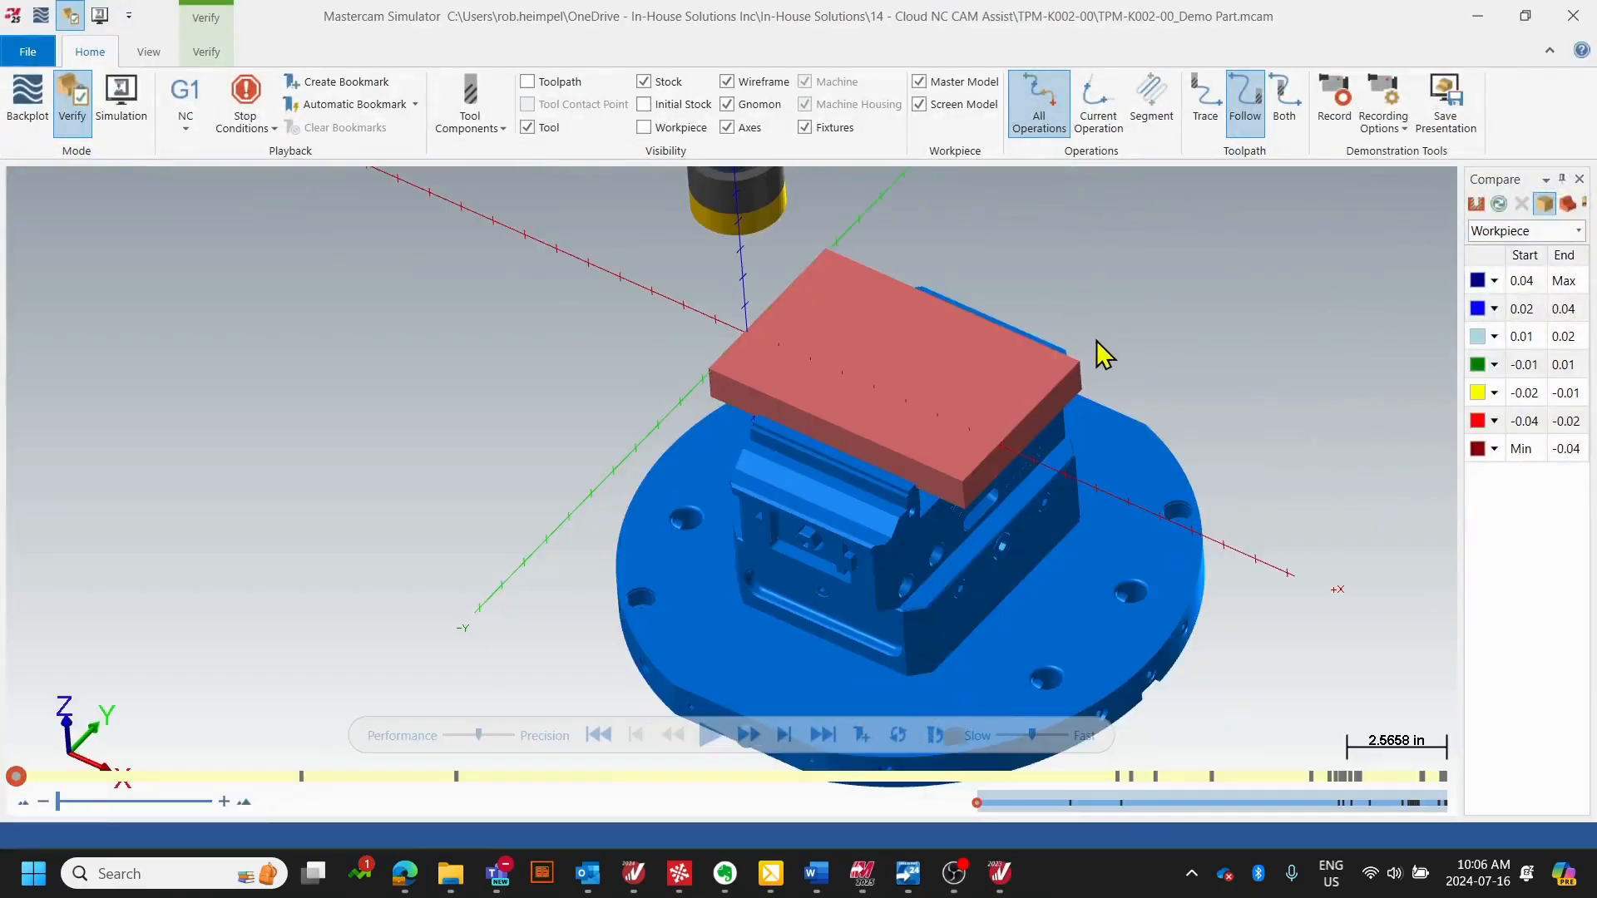
pyautogui.moveTo(1055, 373); pyautogui.dragTo(1049, 339, button='middle')
pyautogui.scroll(2, 978, 343)
pyautogui.scroll(-1, 978, 344)
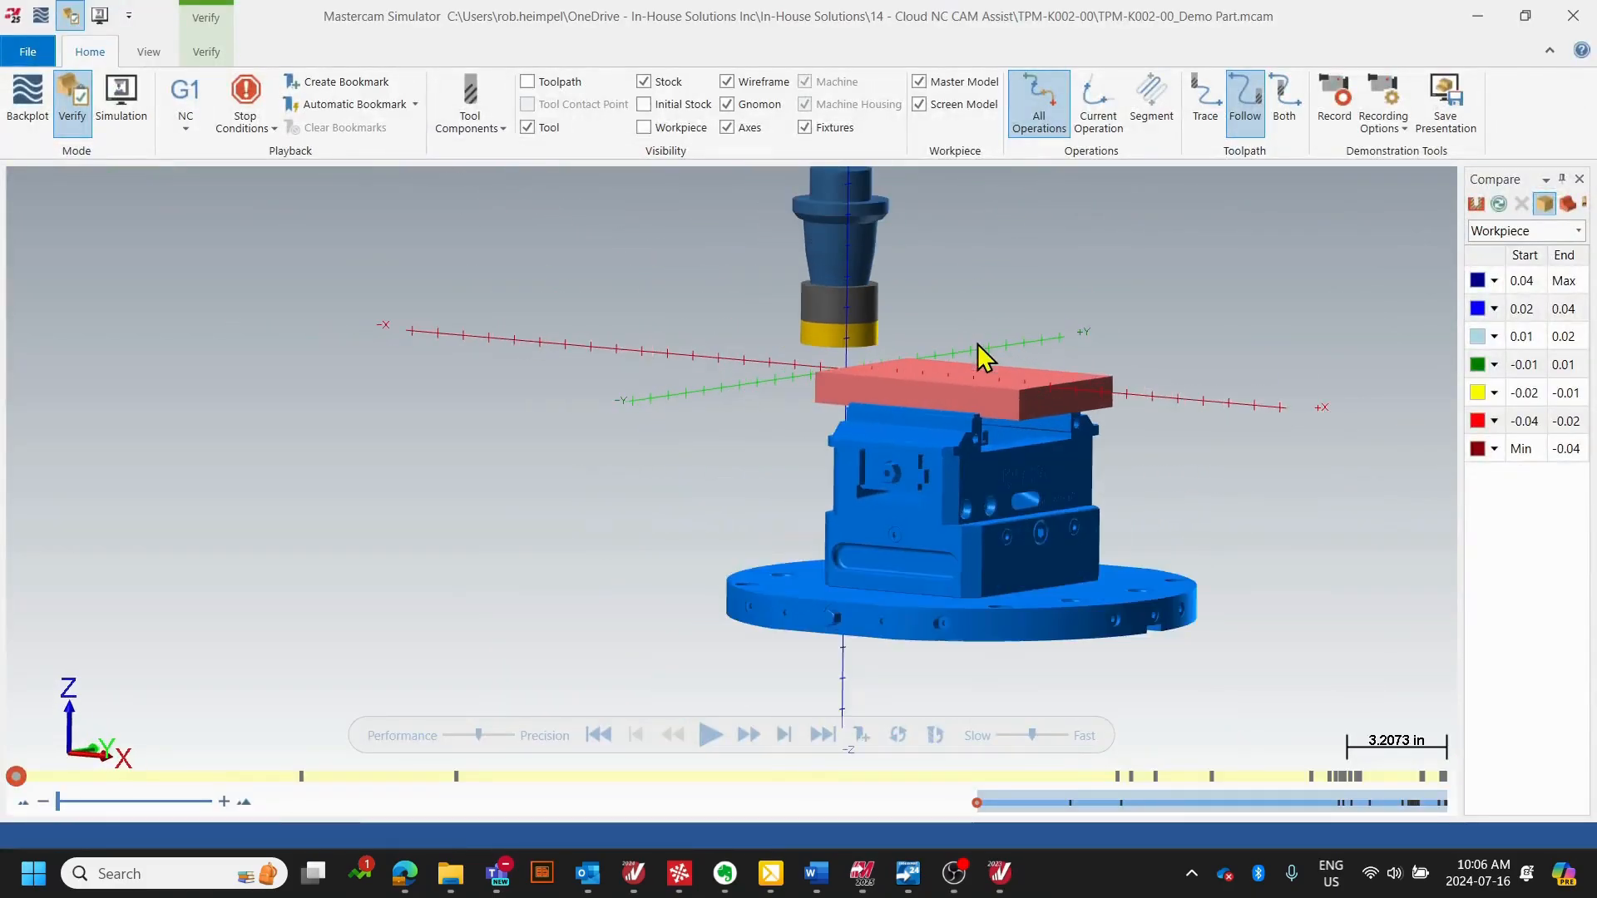
# - Run the verification of all operations and watch the facing and roughing cuts up close
pyautogui.click(711, 735)
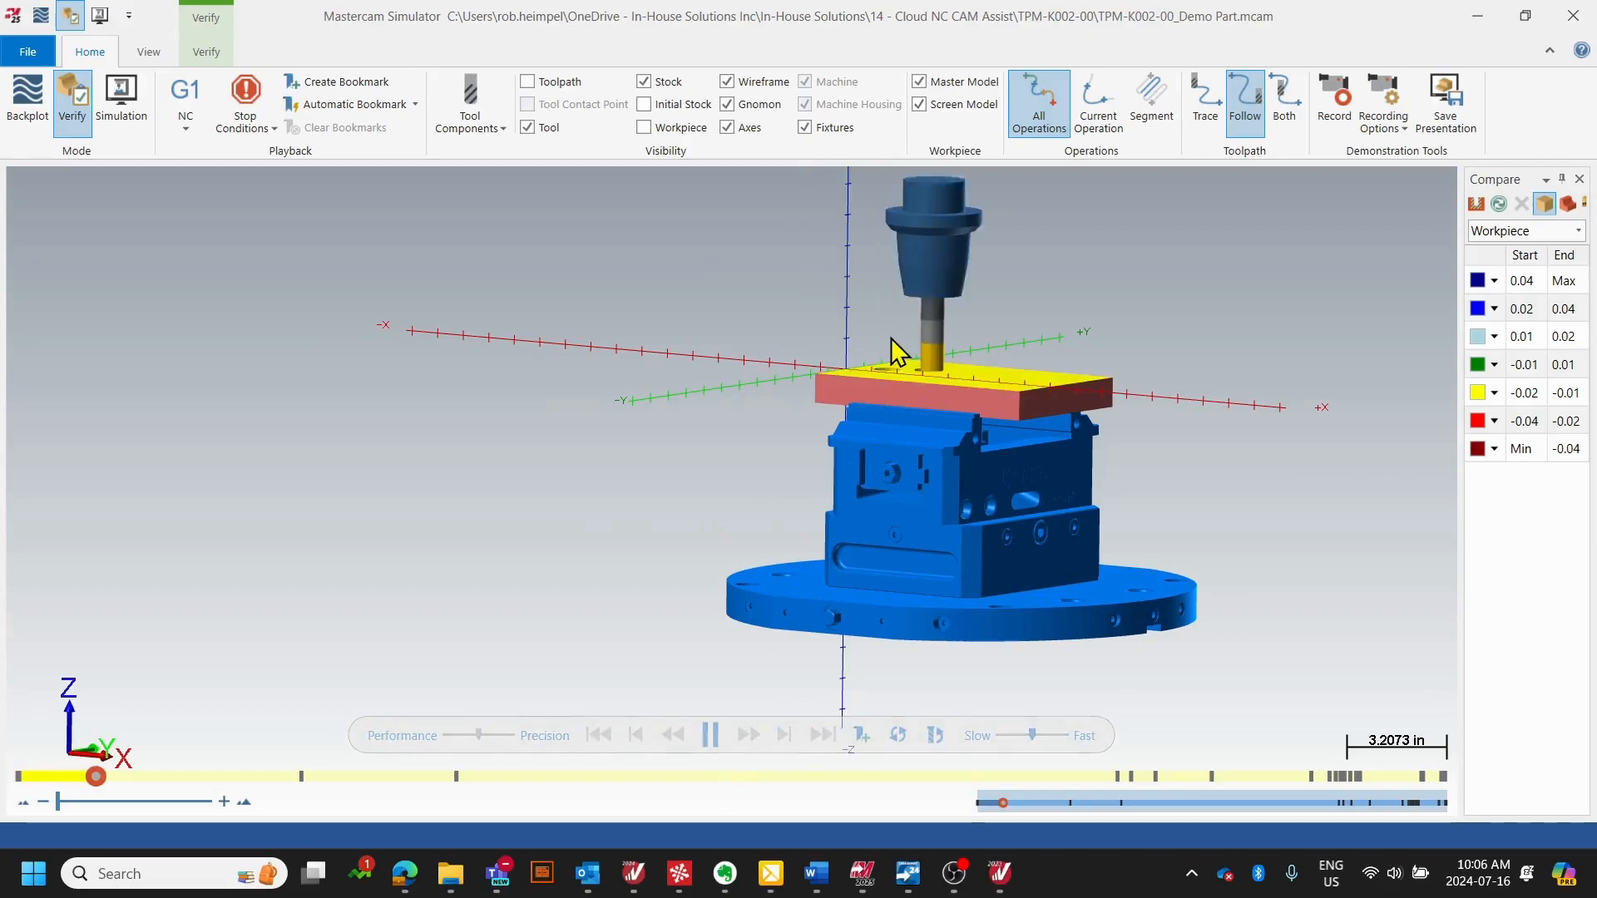
pyautogui.moveTo(898, 346); pyautogui.dragTo(887, 391, button='middle')
pyautogui.scroll(3, 965, 468)
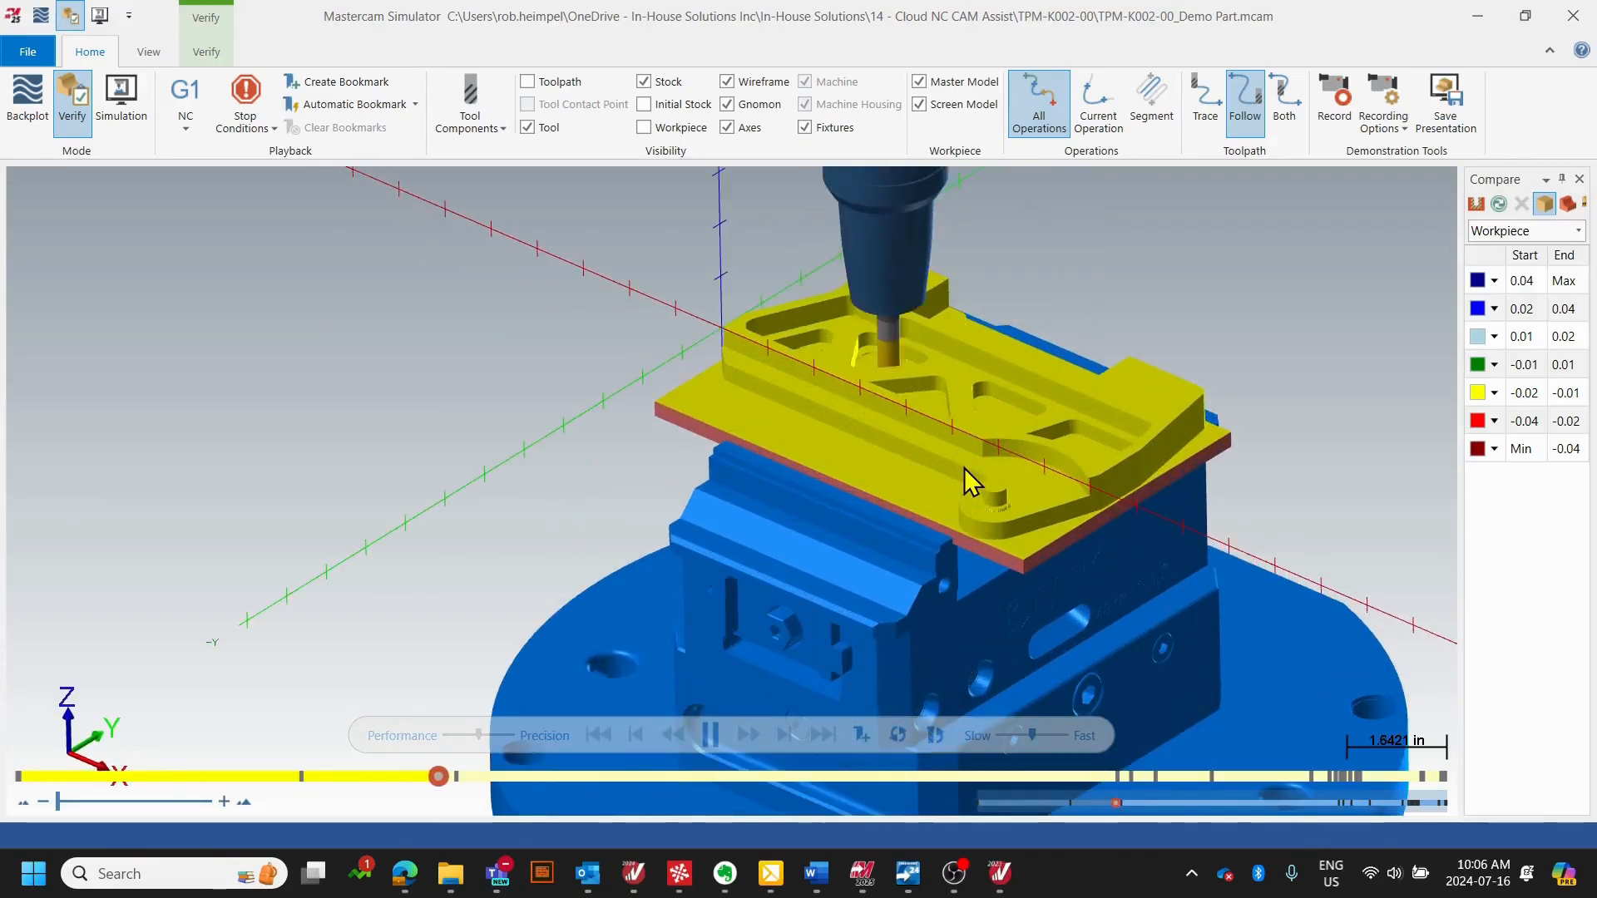
pyautogui.moveTo(949, 406); pyautogui.dragTo(930, 412, button='middle')
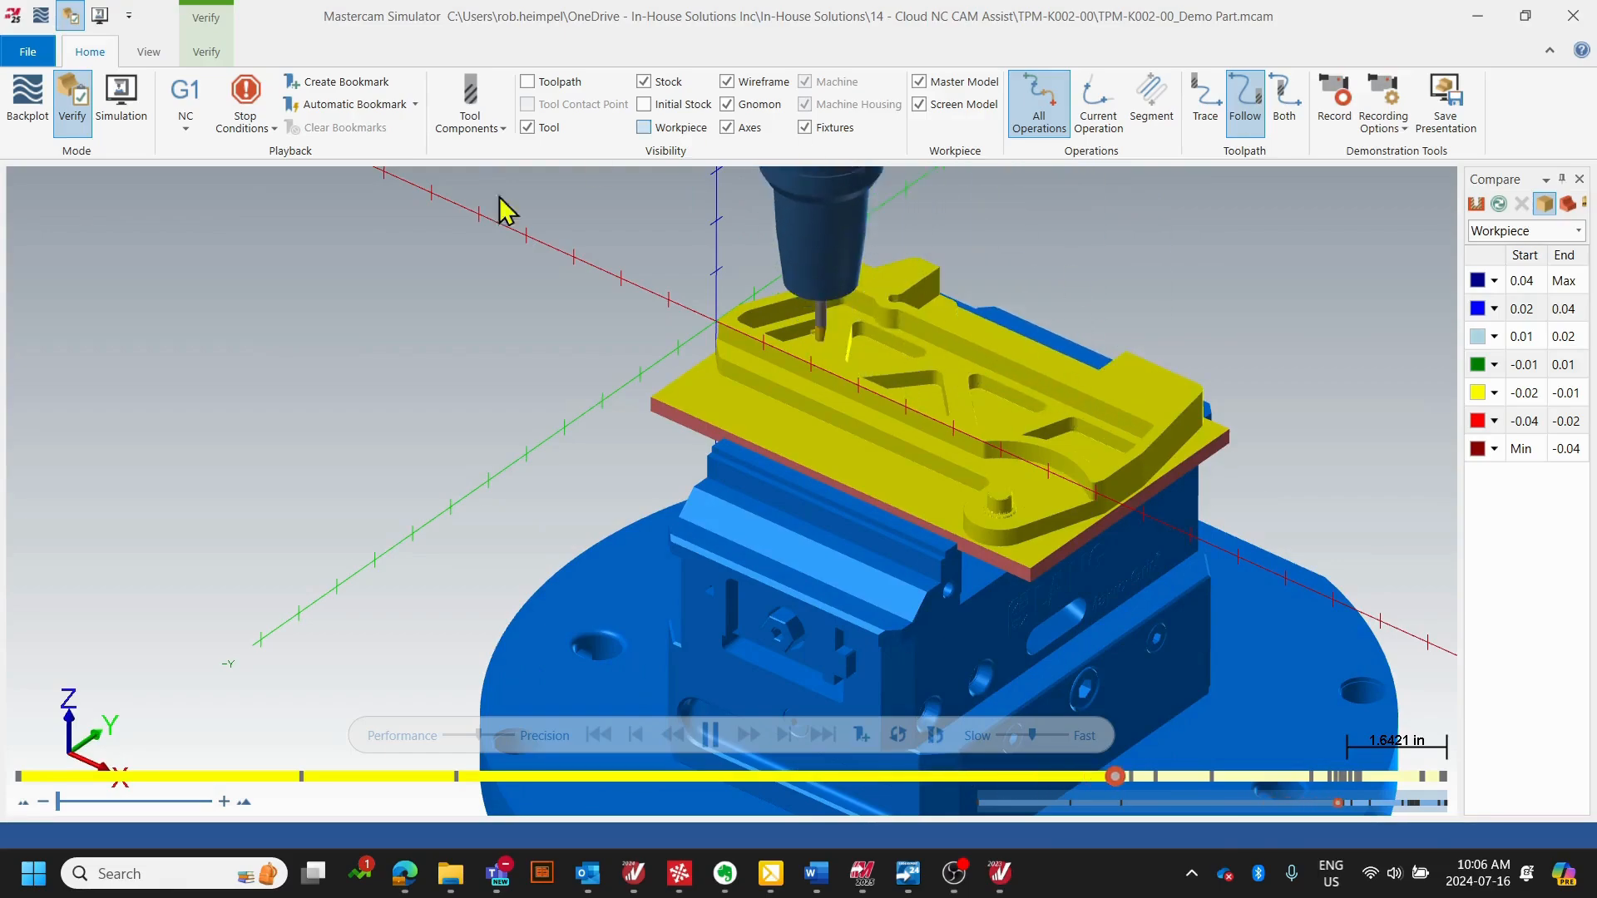
# - Enable Color Loop for the verification and examine the differently colored cuts on the part
pyautogui.click(207, 52)
pyautogui.click(23, 104)
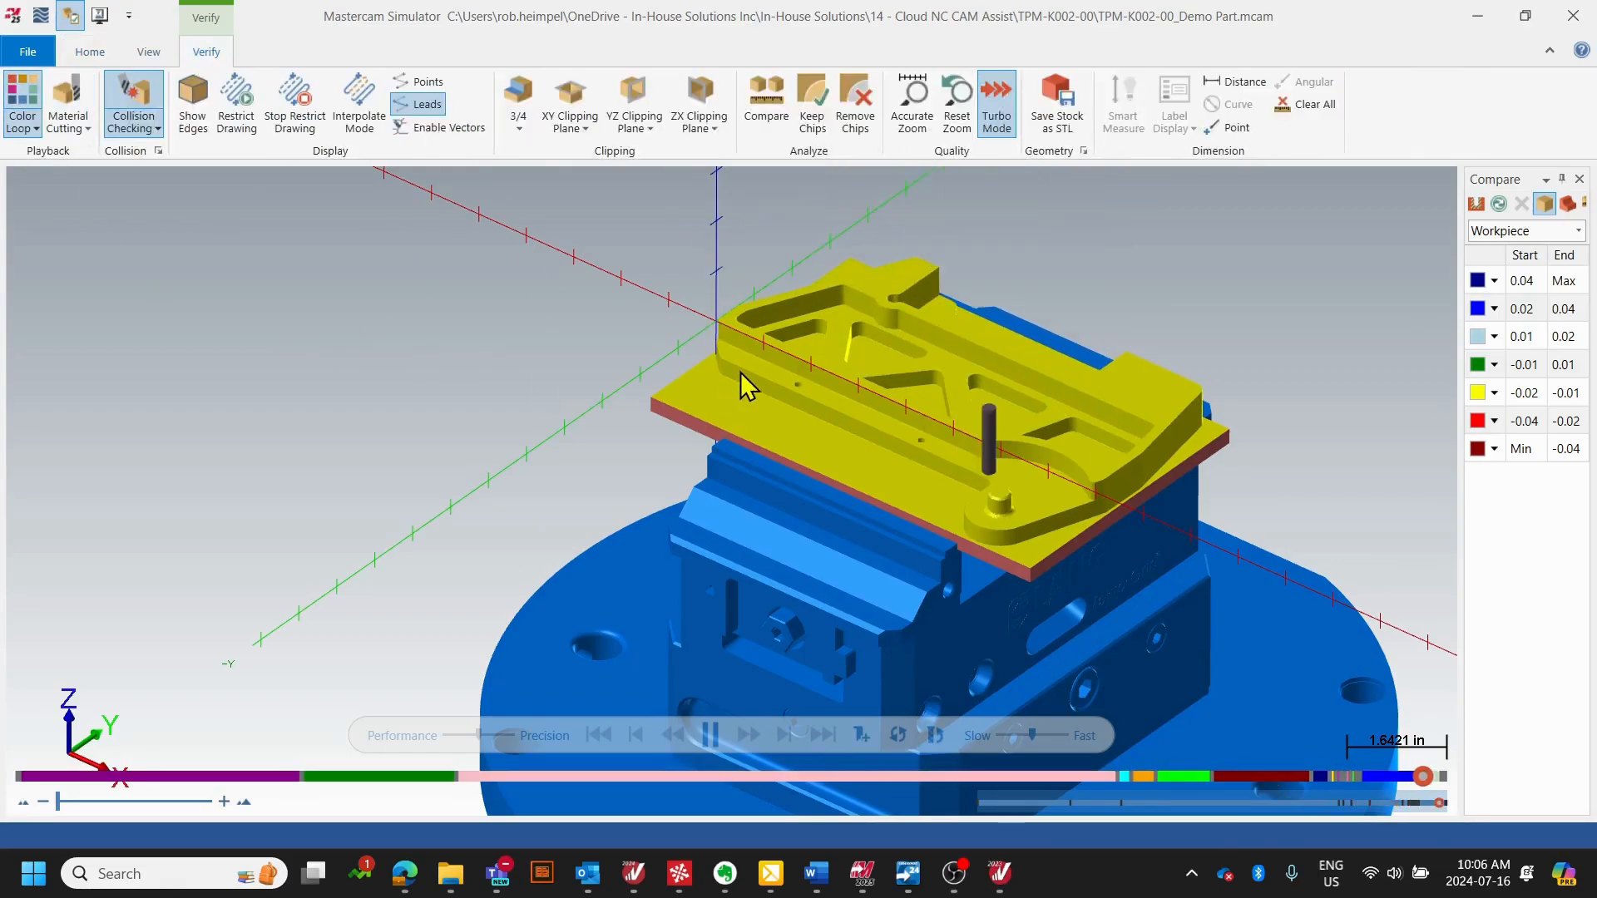
pyautogui.scroll(2, 740, 372)
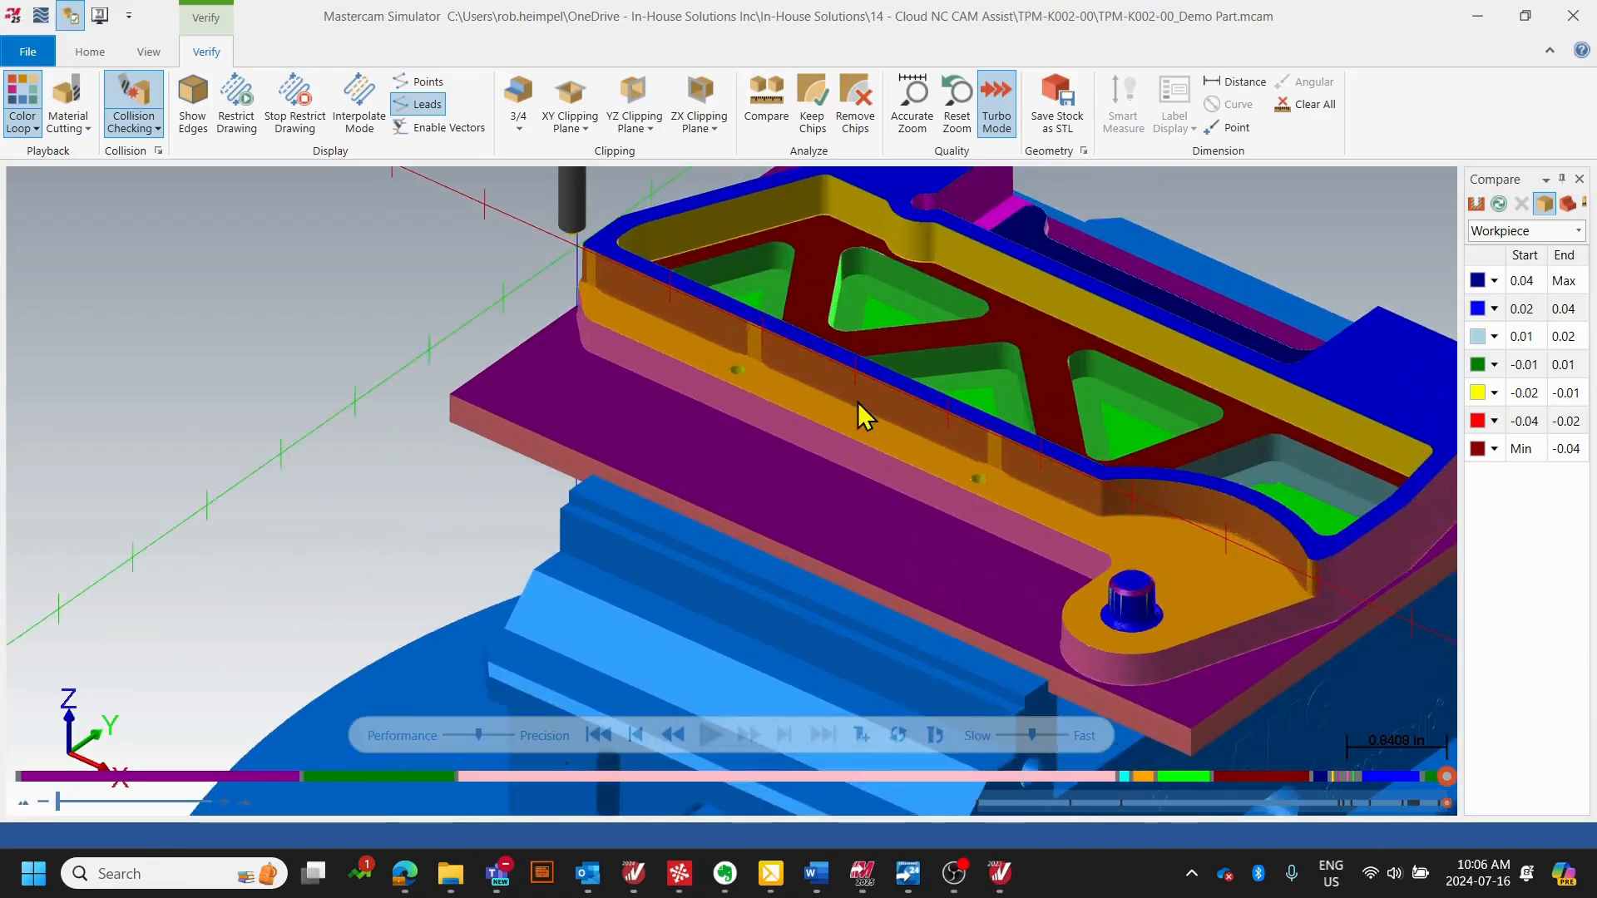
pyautogui.moveTo(859, 413); pyautogui.dragTo(1032, 379, button='middle')
# - Compare the machined workpiece with the model and examine the color-coded deviations around the pockets, walls and round boss
pyautogui.click(1499, 204)
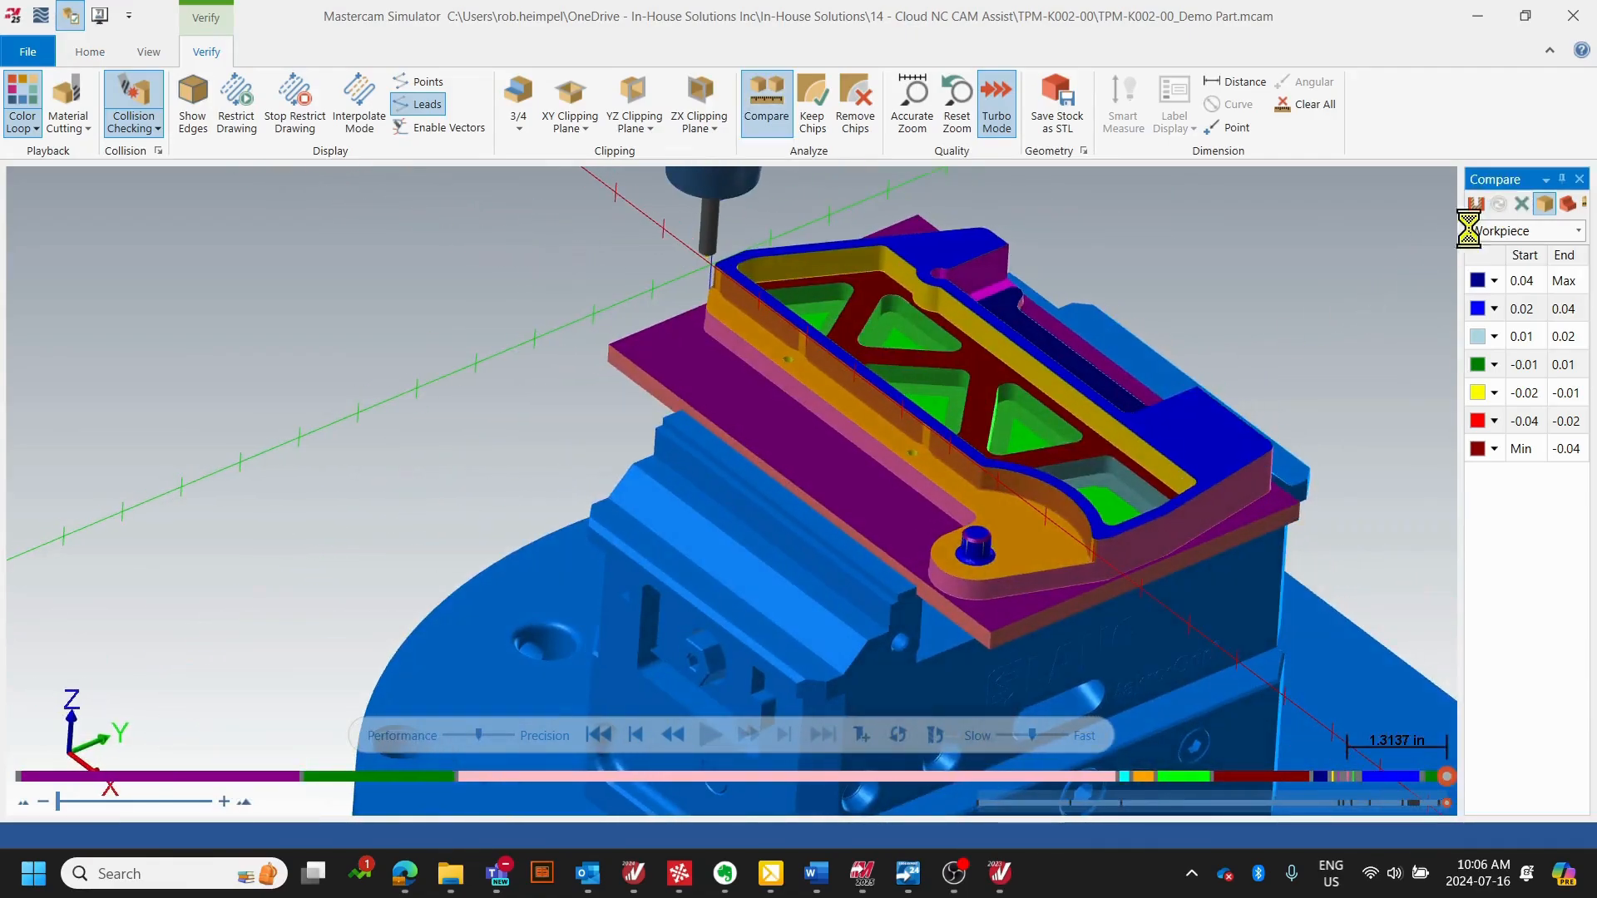
pyautogui.moveTo(865, 431); pyautogui.dragTo(916, 417, button='middle')
pyautogui.scroll(5, 929, 428)
pyautogui.scroll(-6, 915, 412)
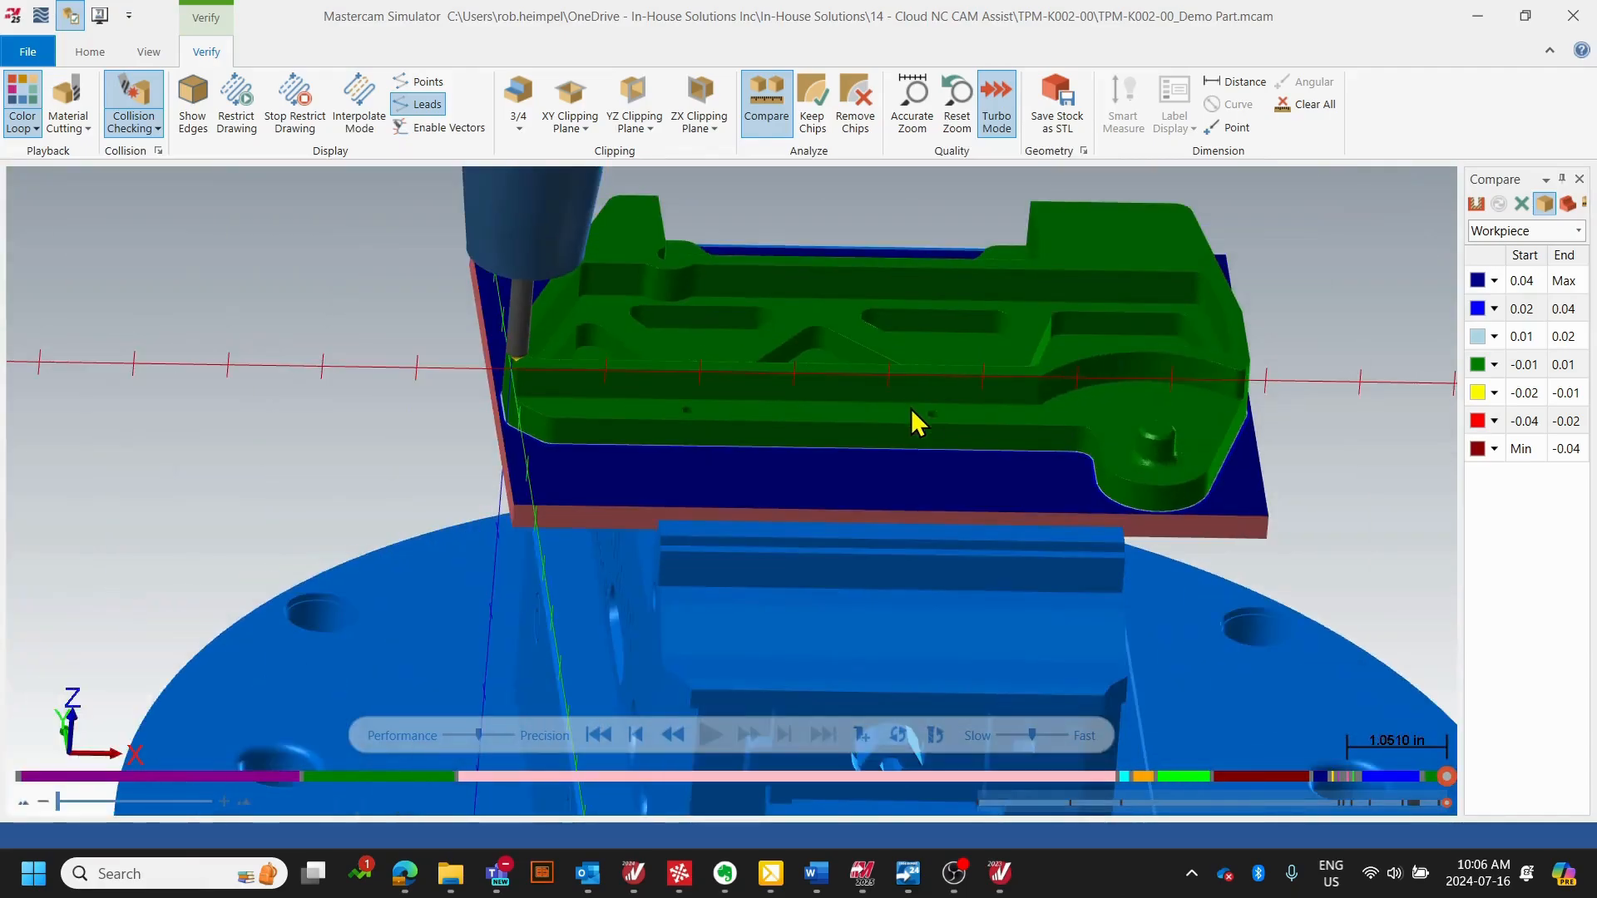
pyautogui.scroll(5, 1173, 478)
pyautogui.scroll(-5, 1156, 462)
pyautogui.moveTo(1134, 452); pyautogui.dragTo(888, 399, button='middle')
pyautogui.scroll(-6, 915, 390)
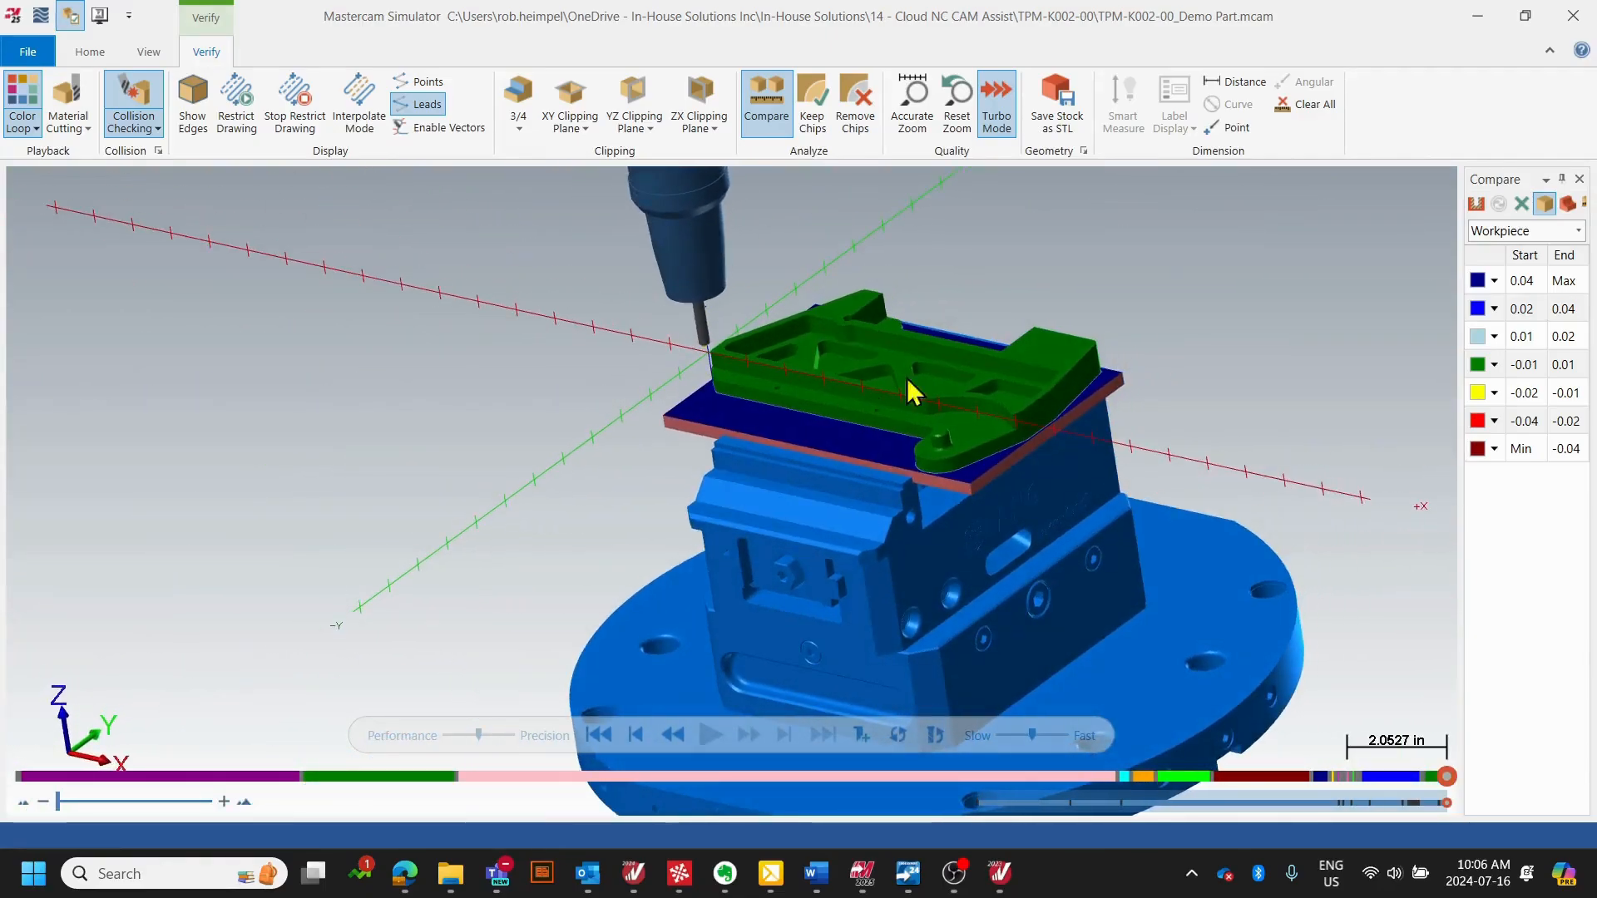
# - Switch back to the Mastercam part window and hide the toolpaths to examine the bare part in the vise
pyautogui.click(1469, 24)
pyautogui.moveTo(962, 463); pyautogui.dragTo(663, 598, button='middle')
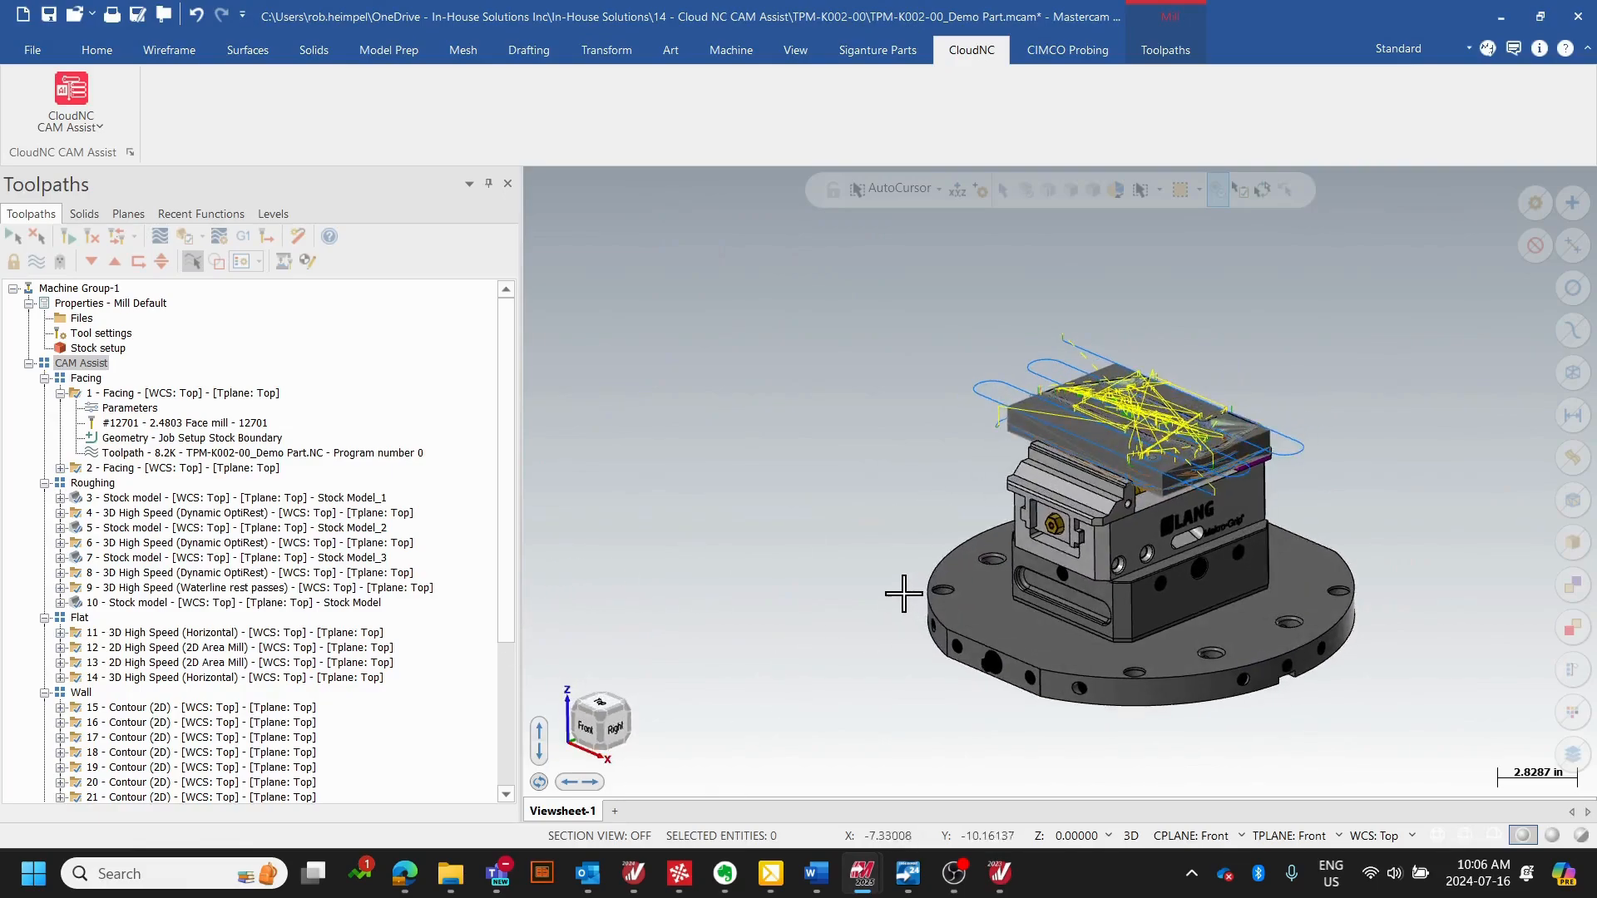
pyautogui.scroll(2, 1040, 540)
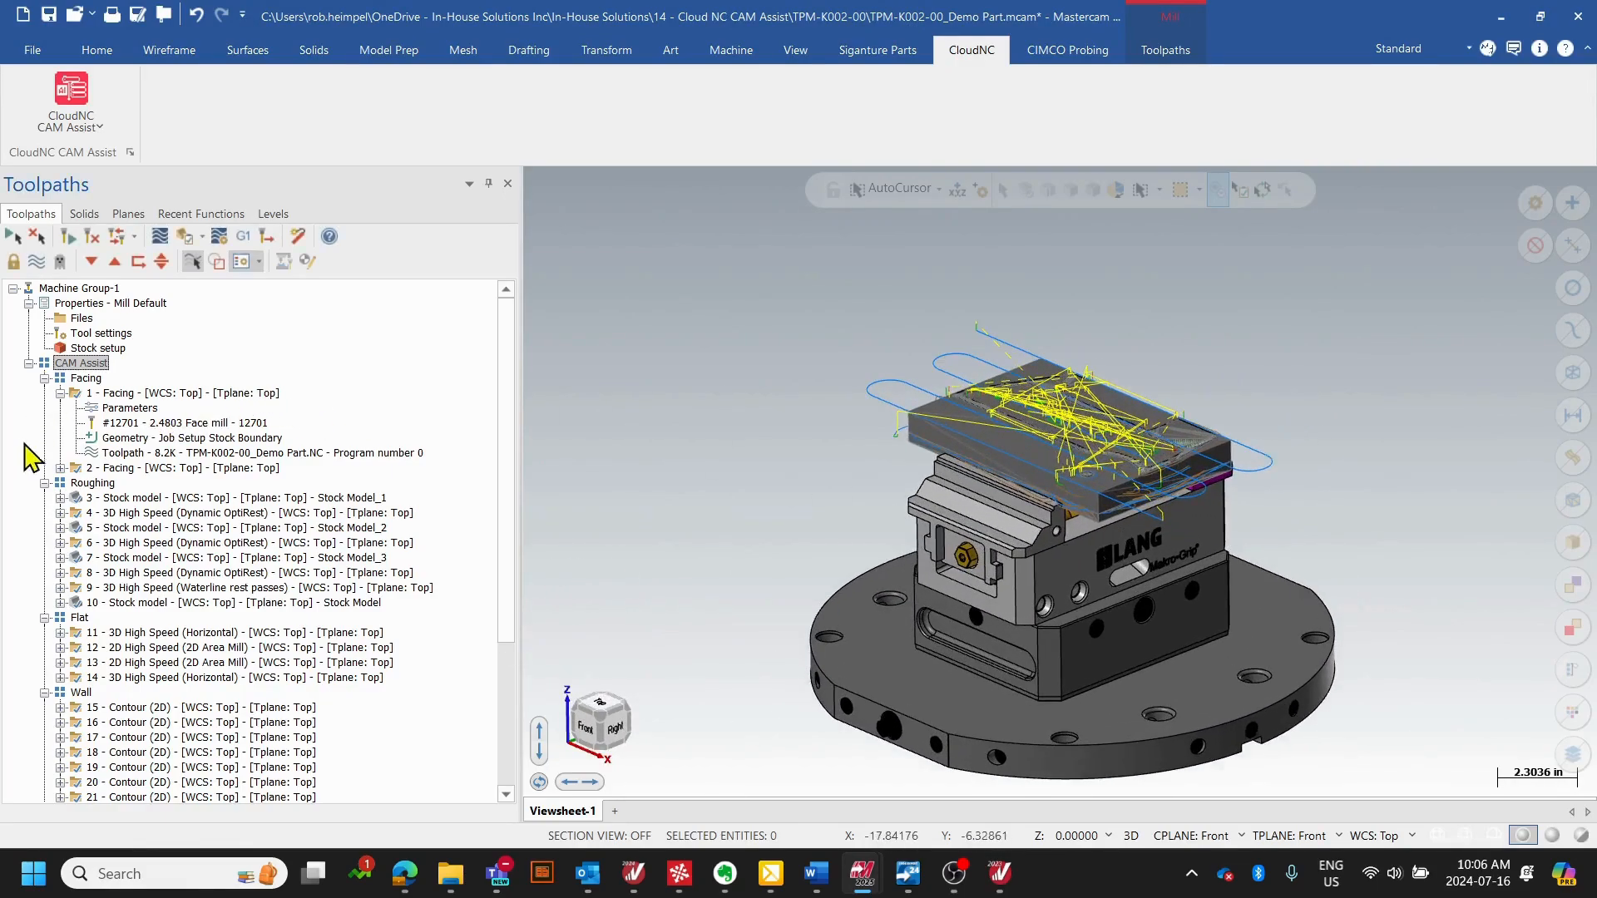
pyautogui.hotkey('alt', 't')
pyautogui.scroll(2, 1160, 573)
pyautogui.moveTo(1160, 574); pyautogui.dragTo(1093, 575, button='middle')
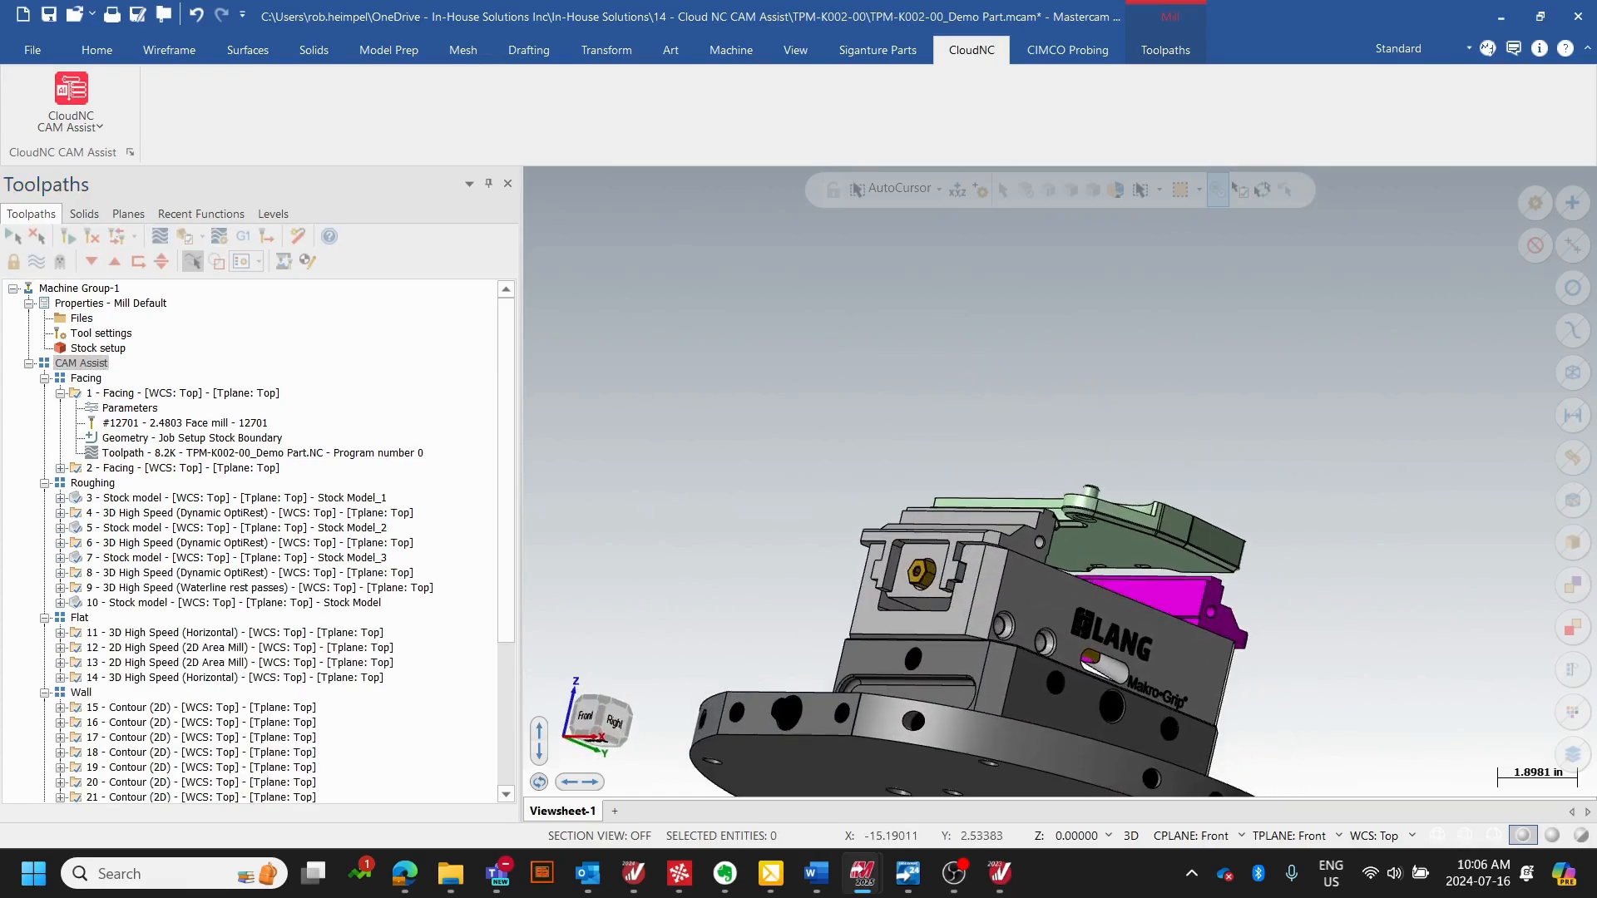